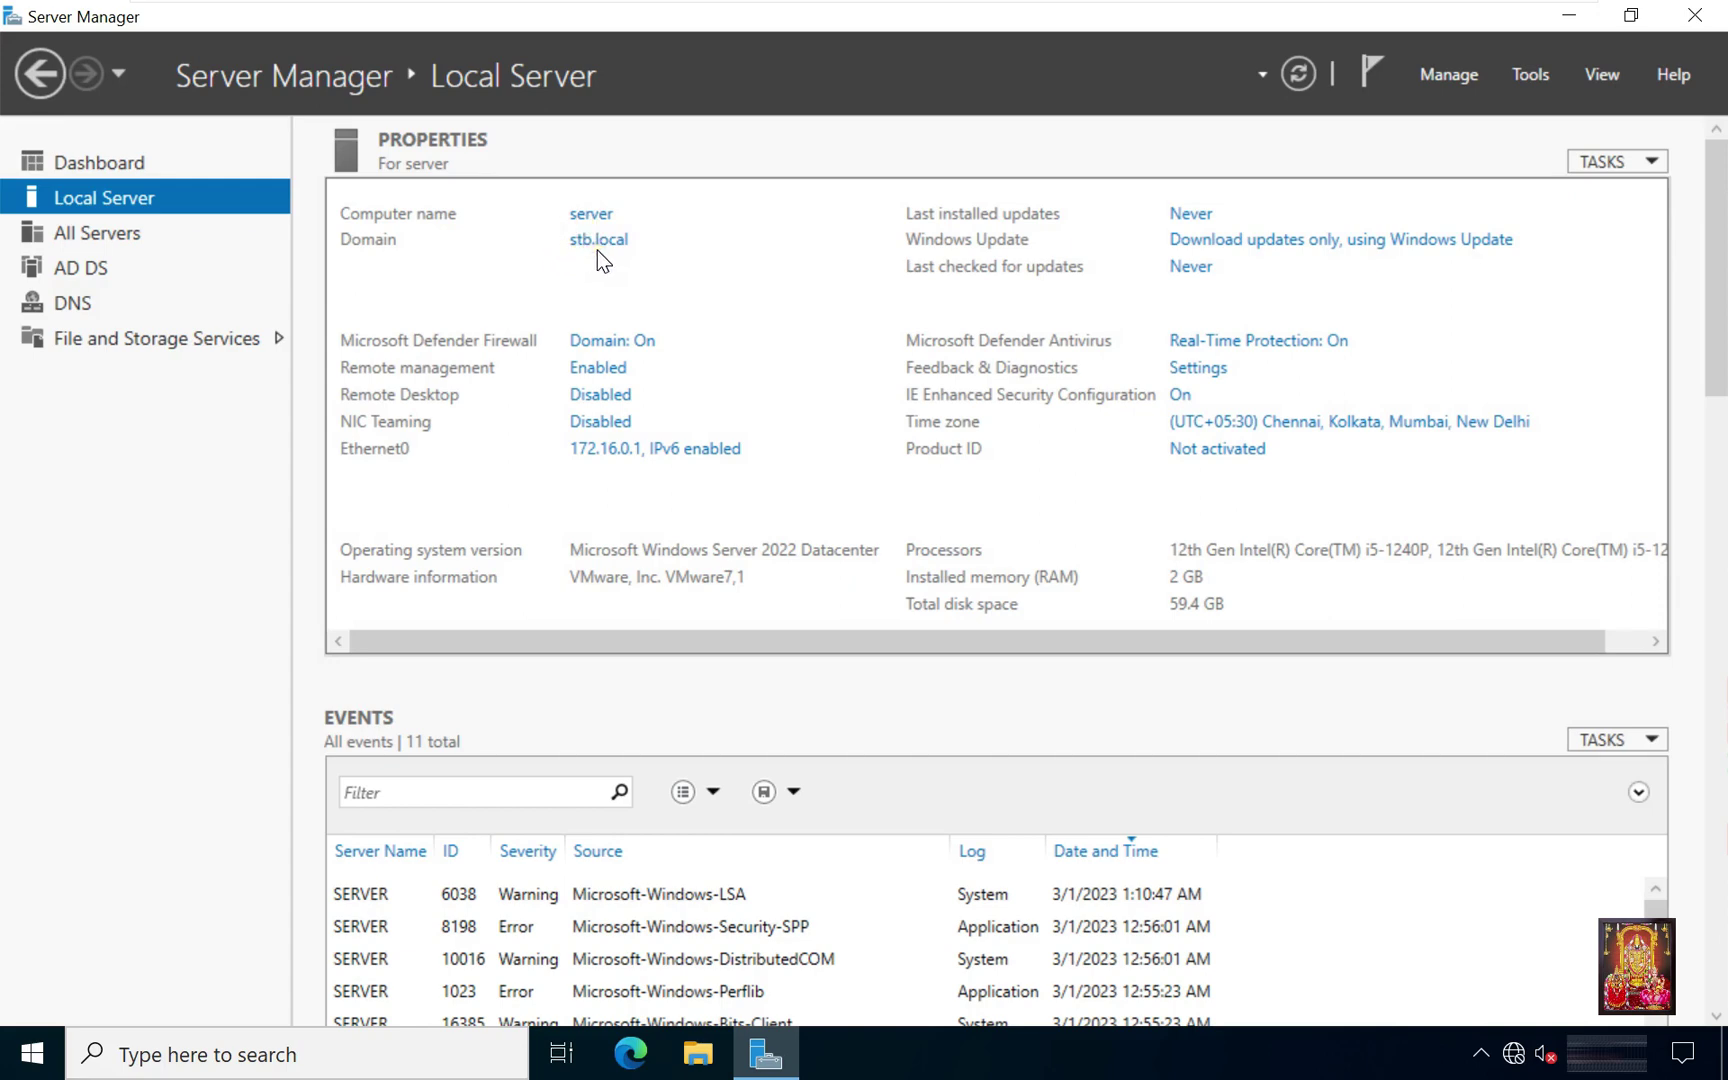
Switch to the Node-1 VM and view its Local Server page: Delhi.stb.local, 172.16.0.2.
left_click(579, 455)
left_click(600, 459)
left_click(616, 462)
left_click(843, 398)
mouse_move(1056, 12)
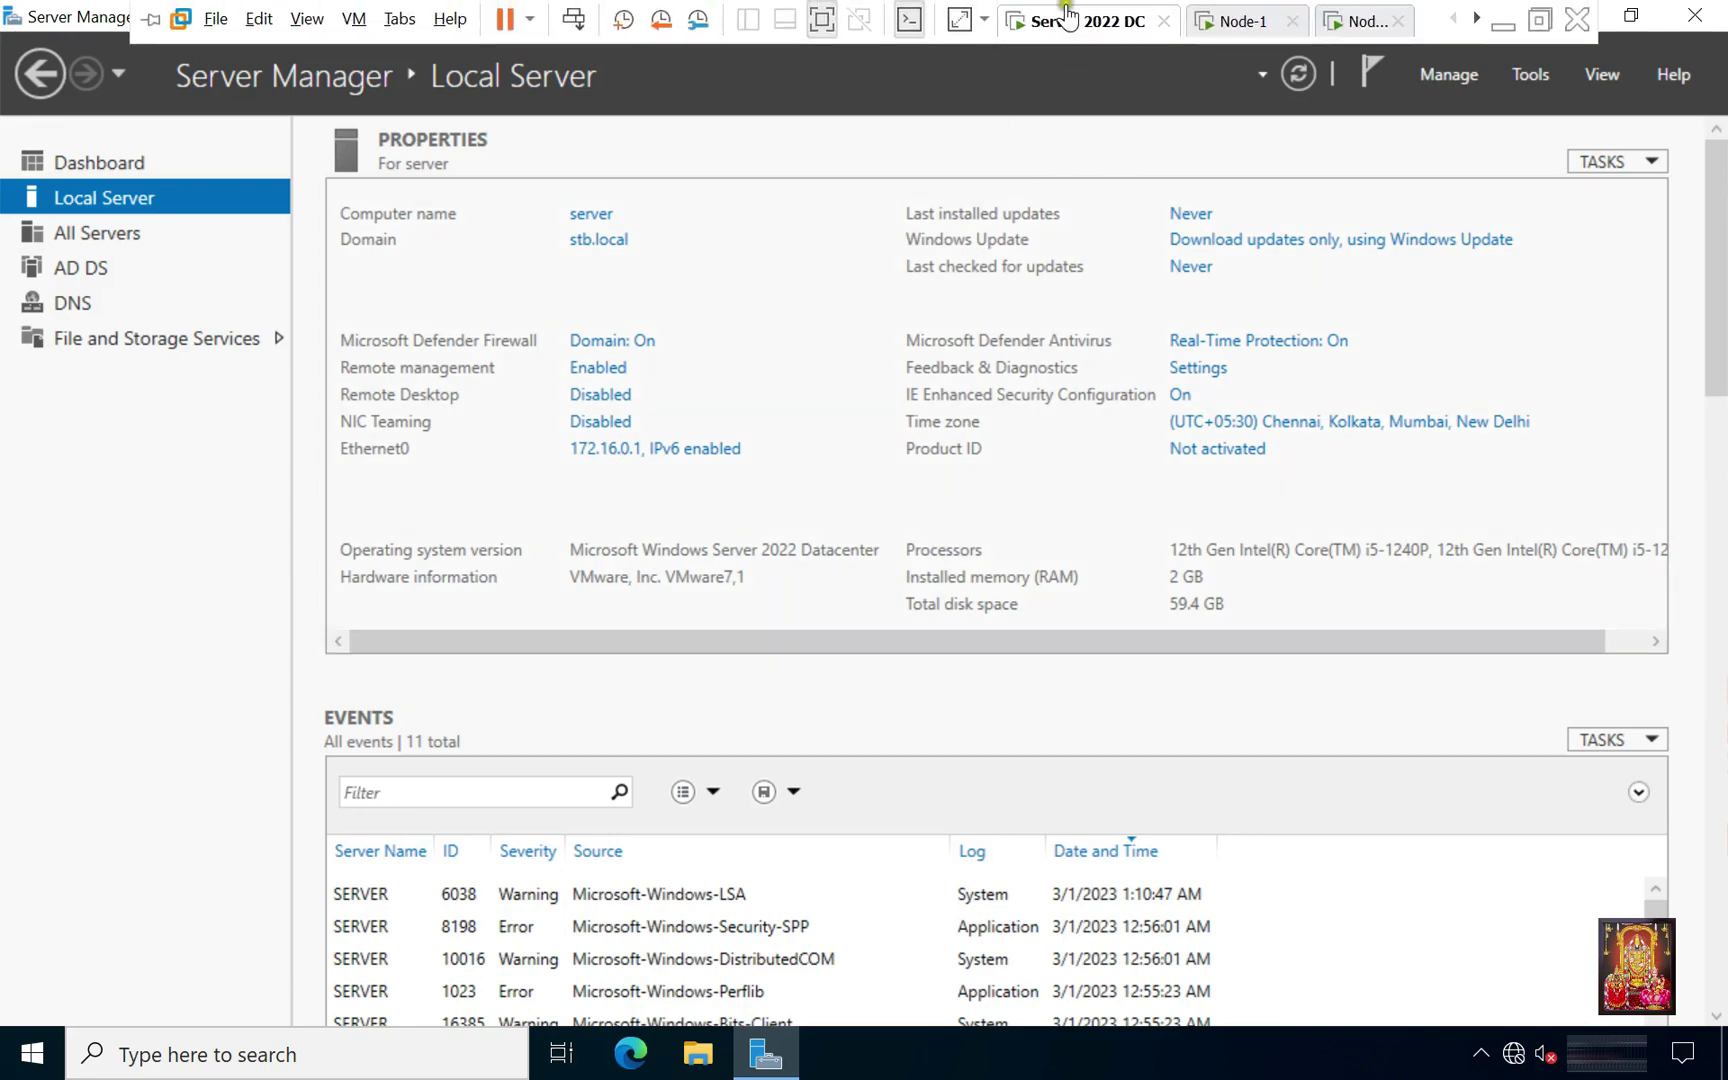
left_click(1230, 22)
left_click(819, 230)
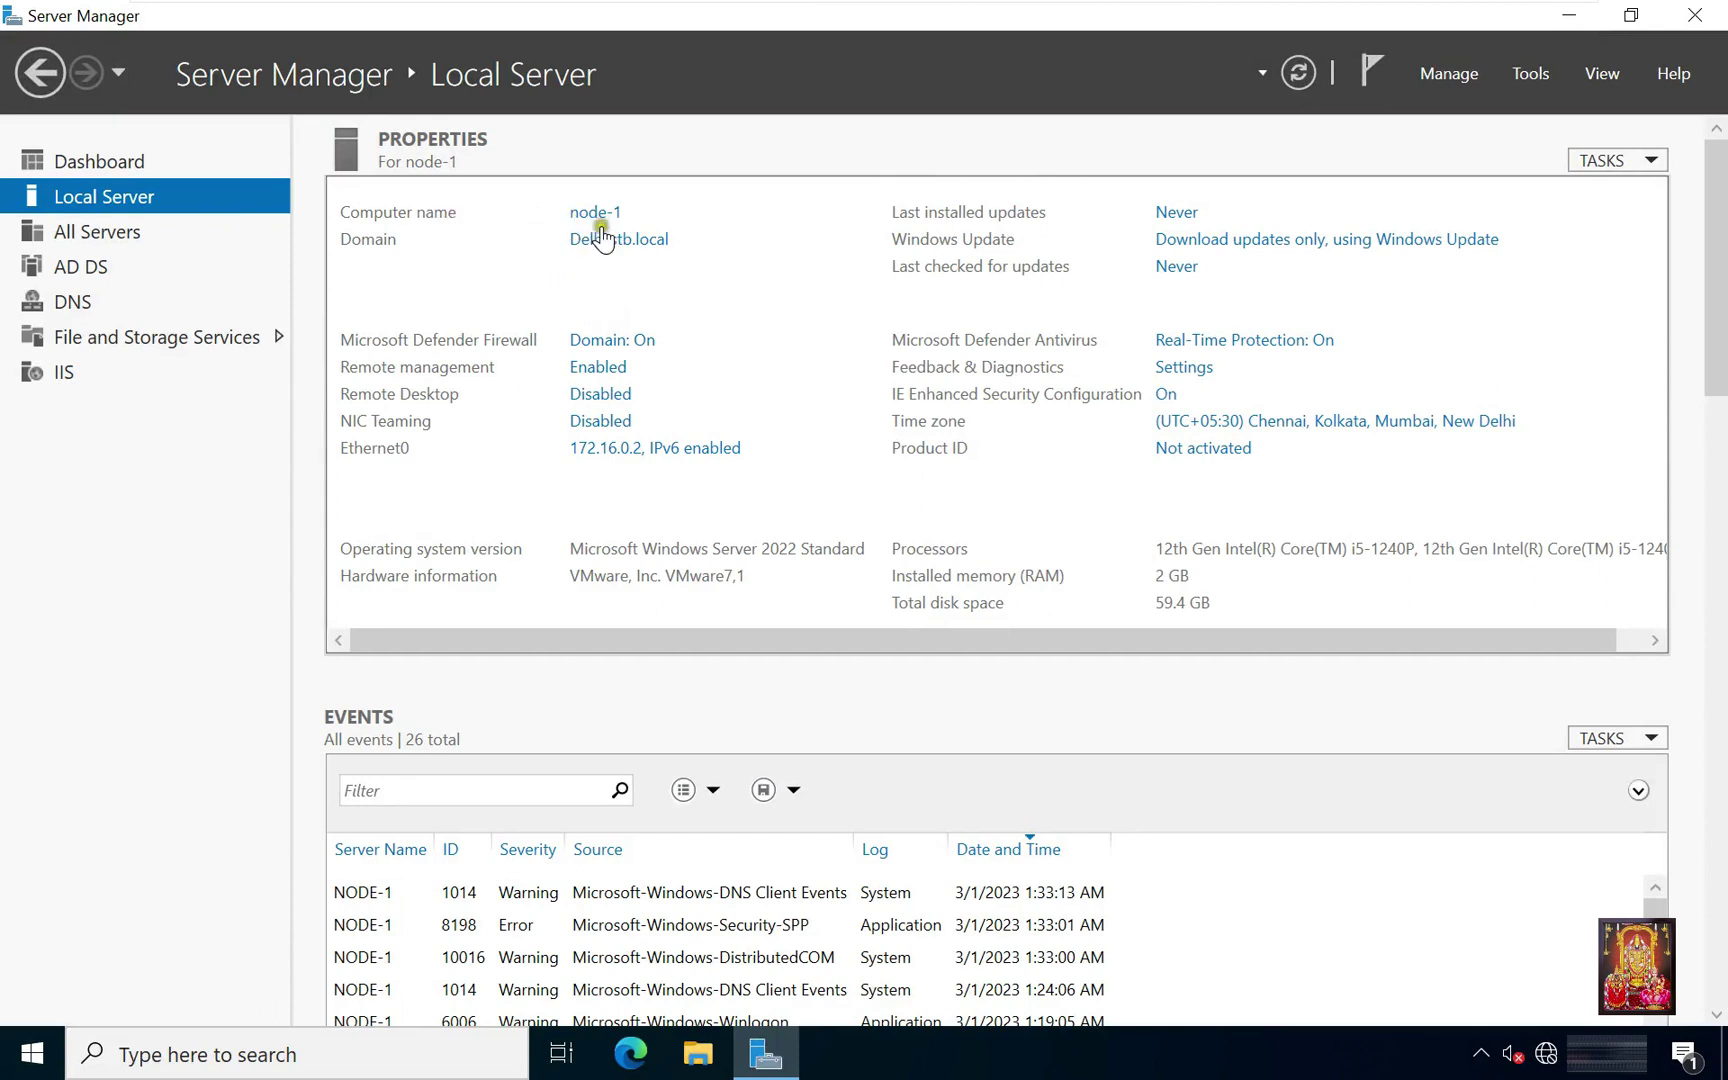
left_click(579, 254)
left_click(588, 457)
Switch to the node-2 VM to see its Mumbai.stb.local domain and 172.16.0.3 address.
left_click(1360, 18)
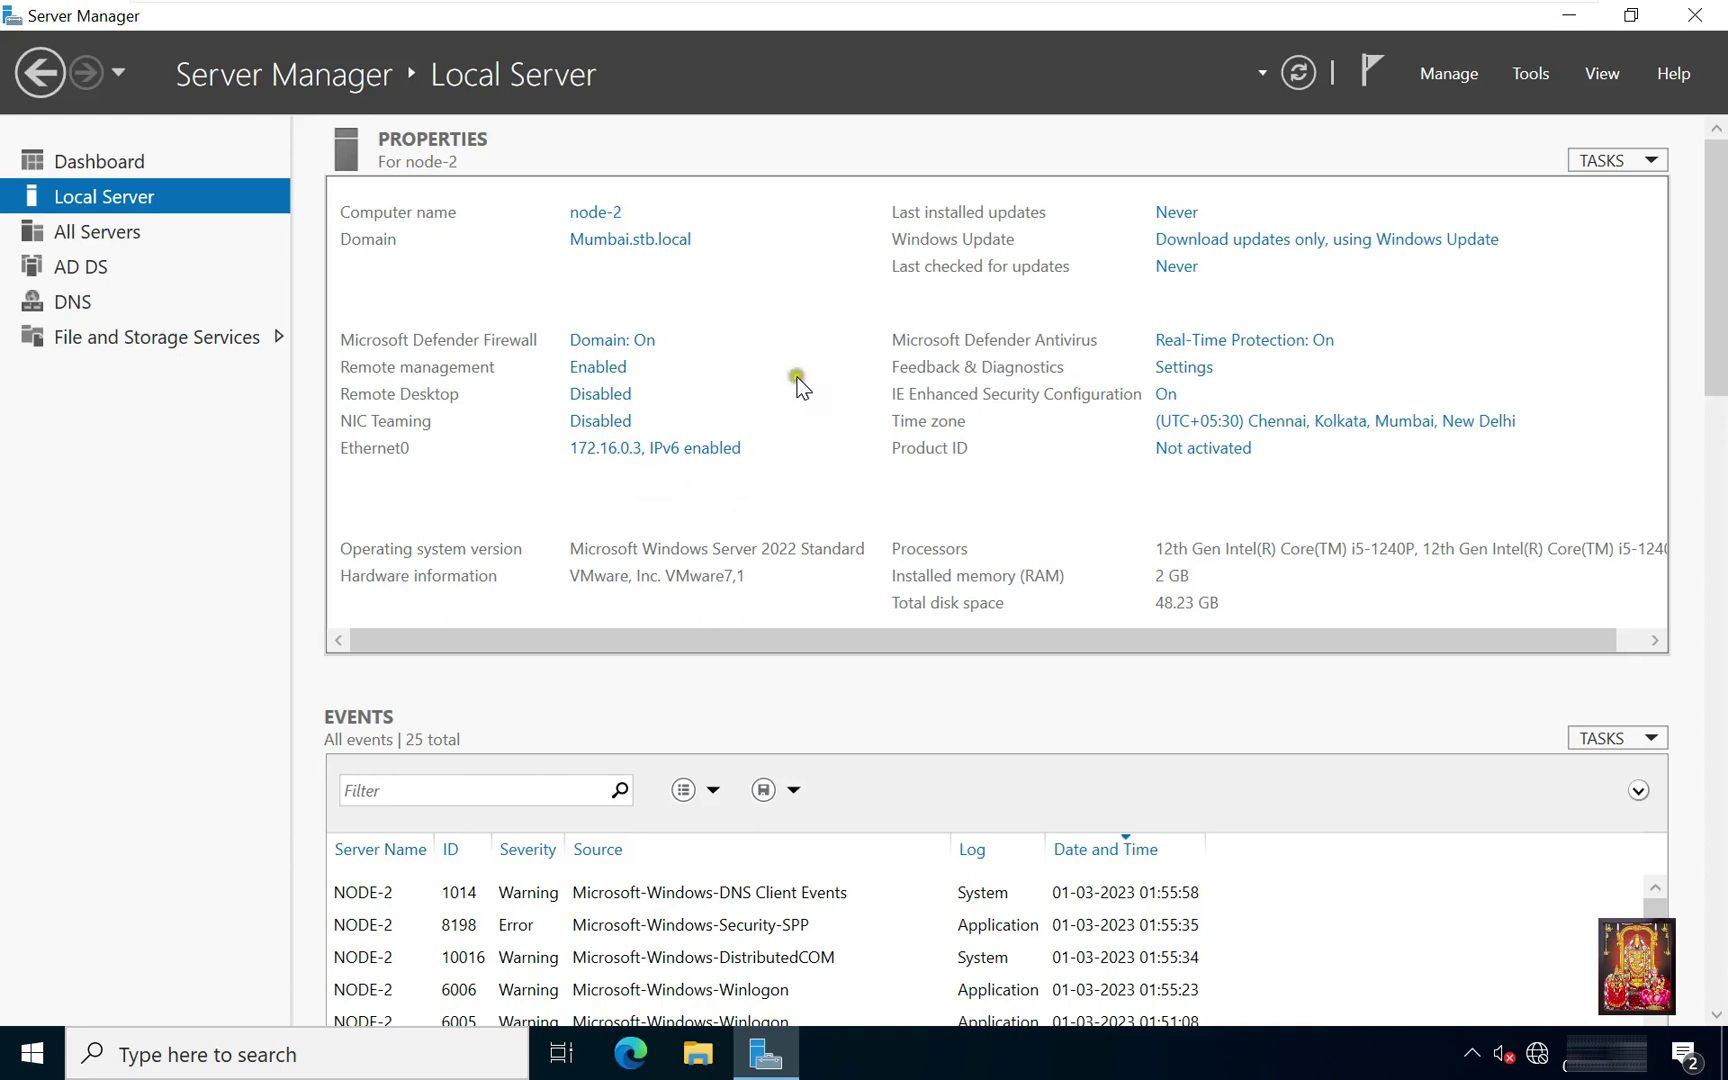
Return to the Server 2022 DC and launch Active Directory Sites and Services from Tools.
mouse_move(1173, 3)
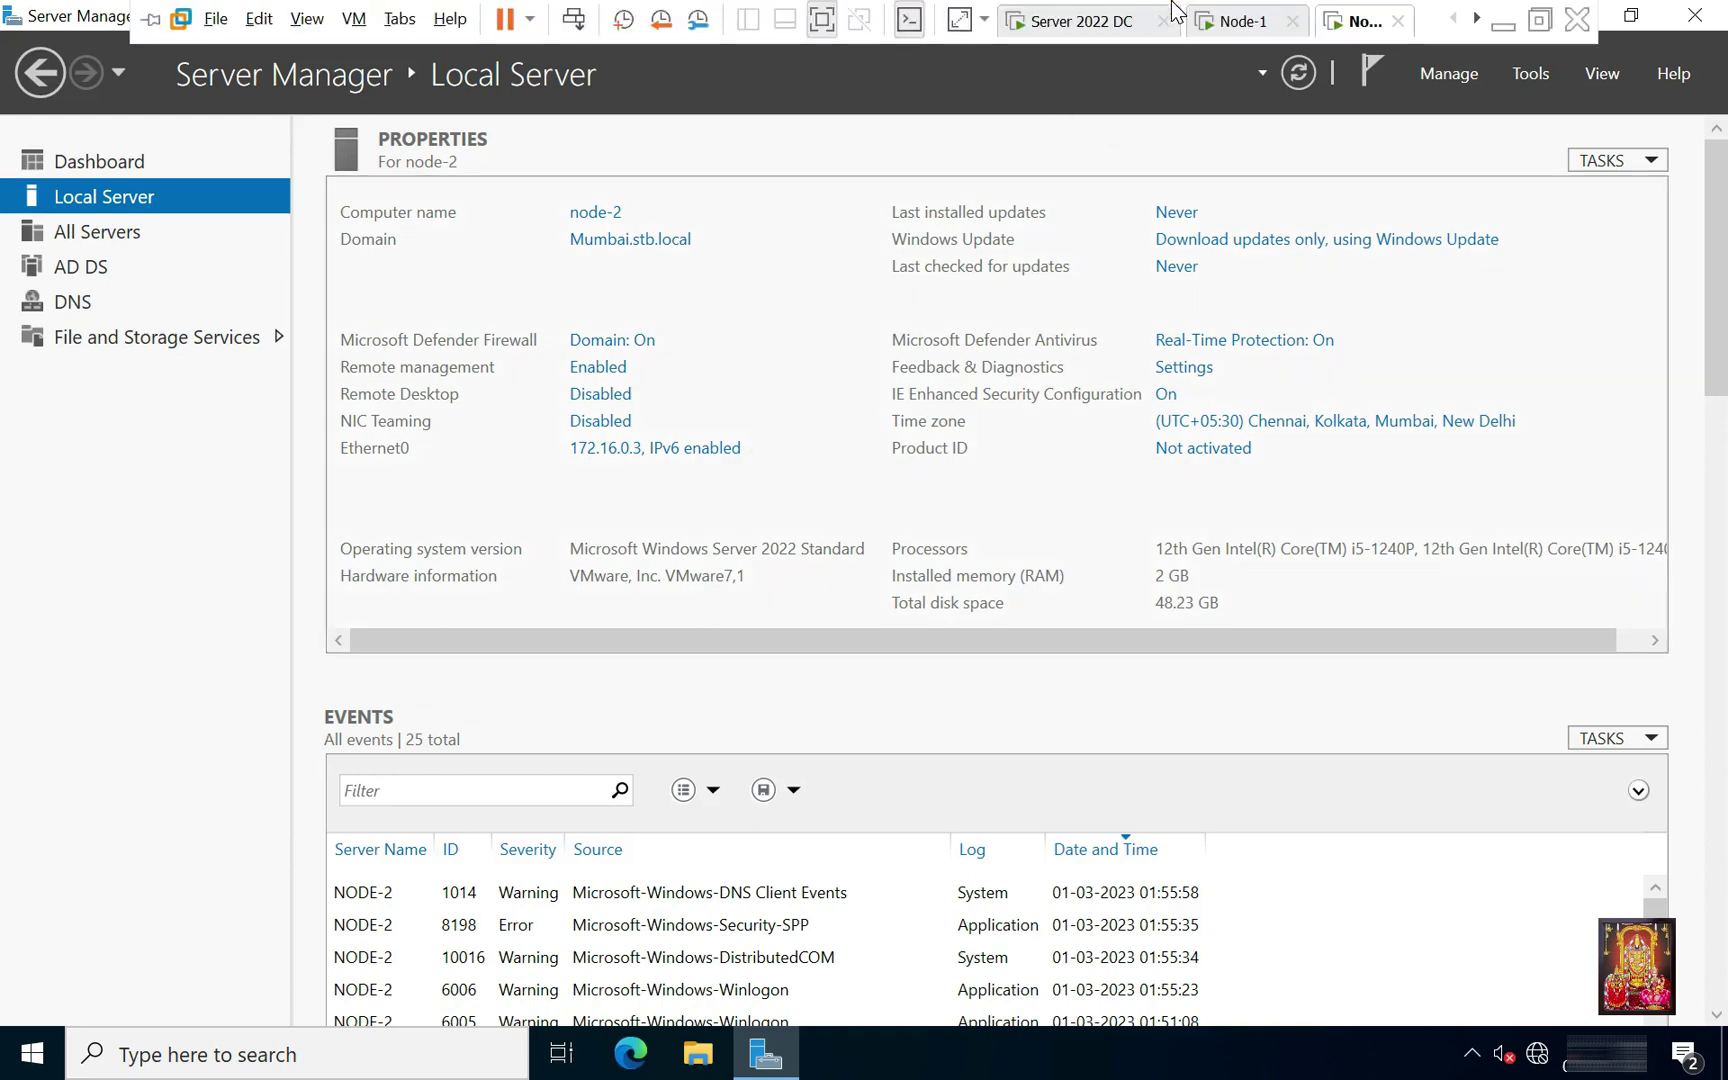
left_click(1091, 22)
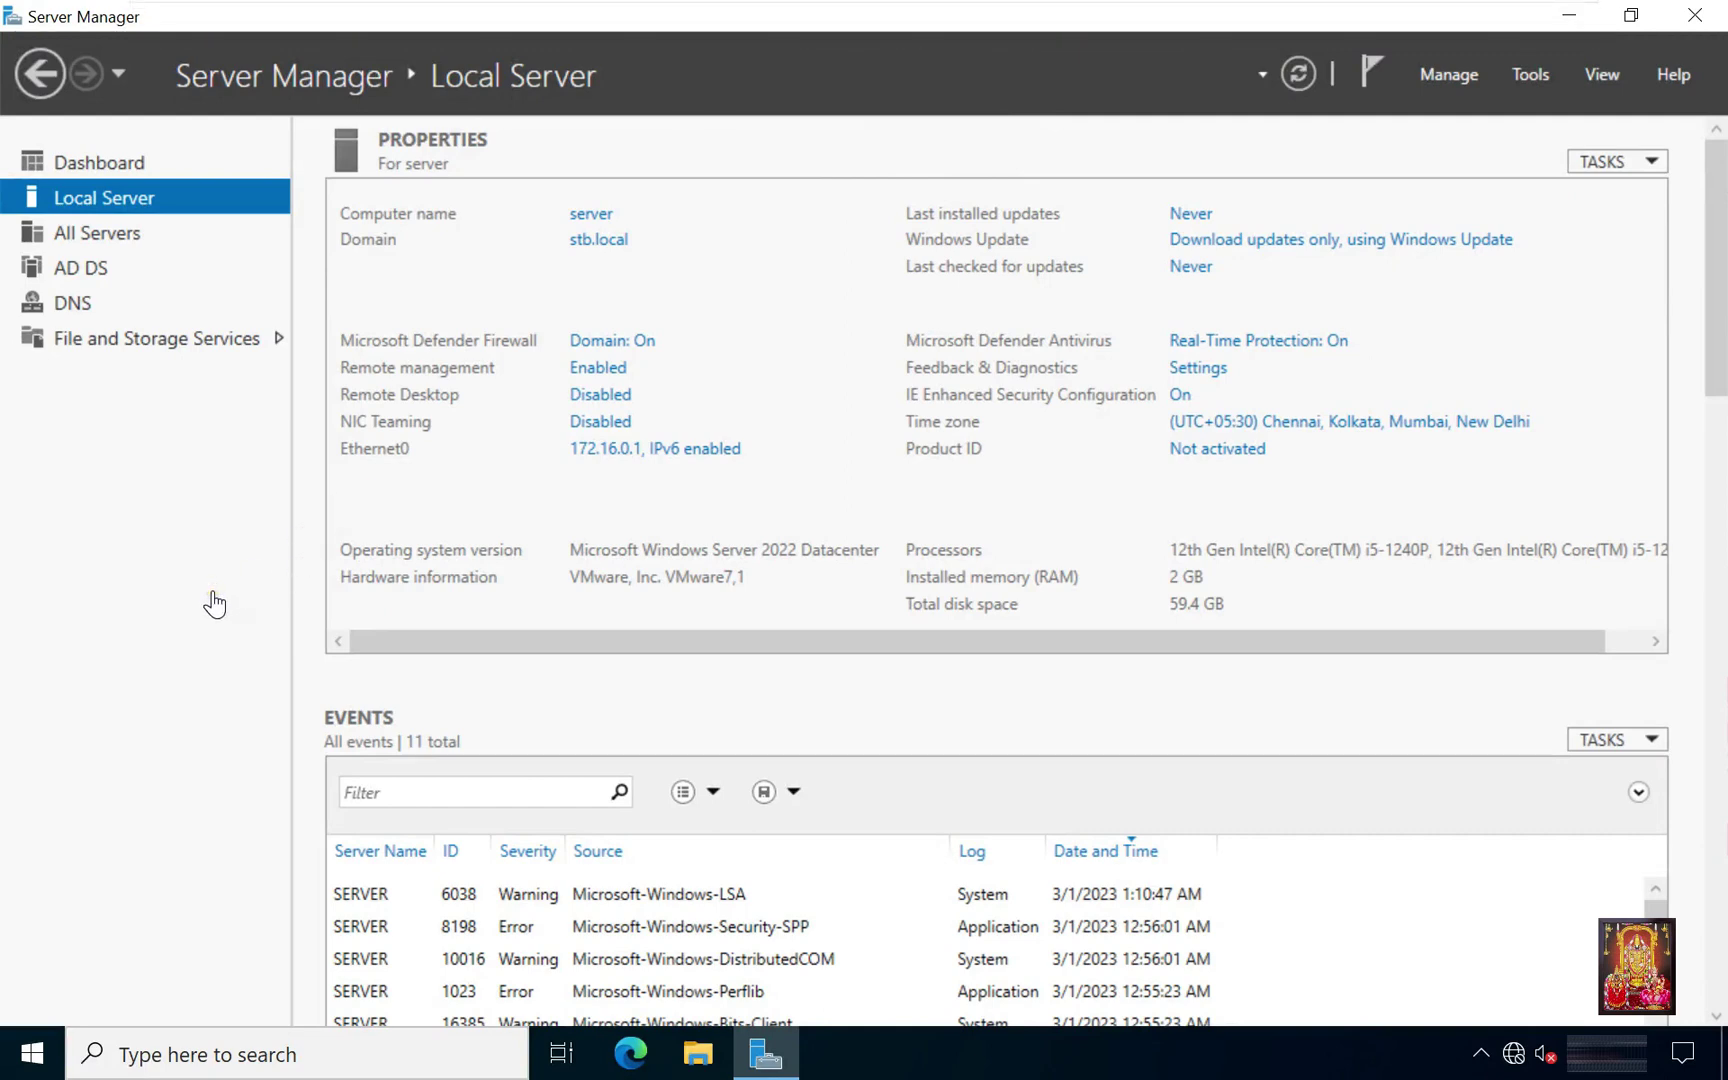
left_click(1533, 77)
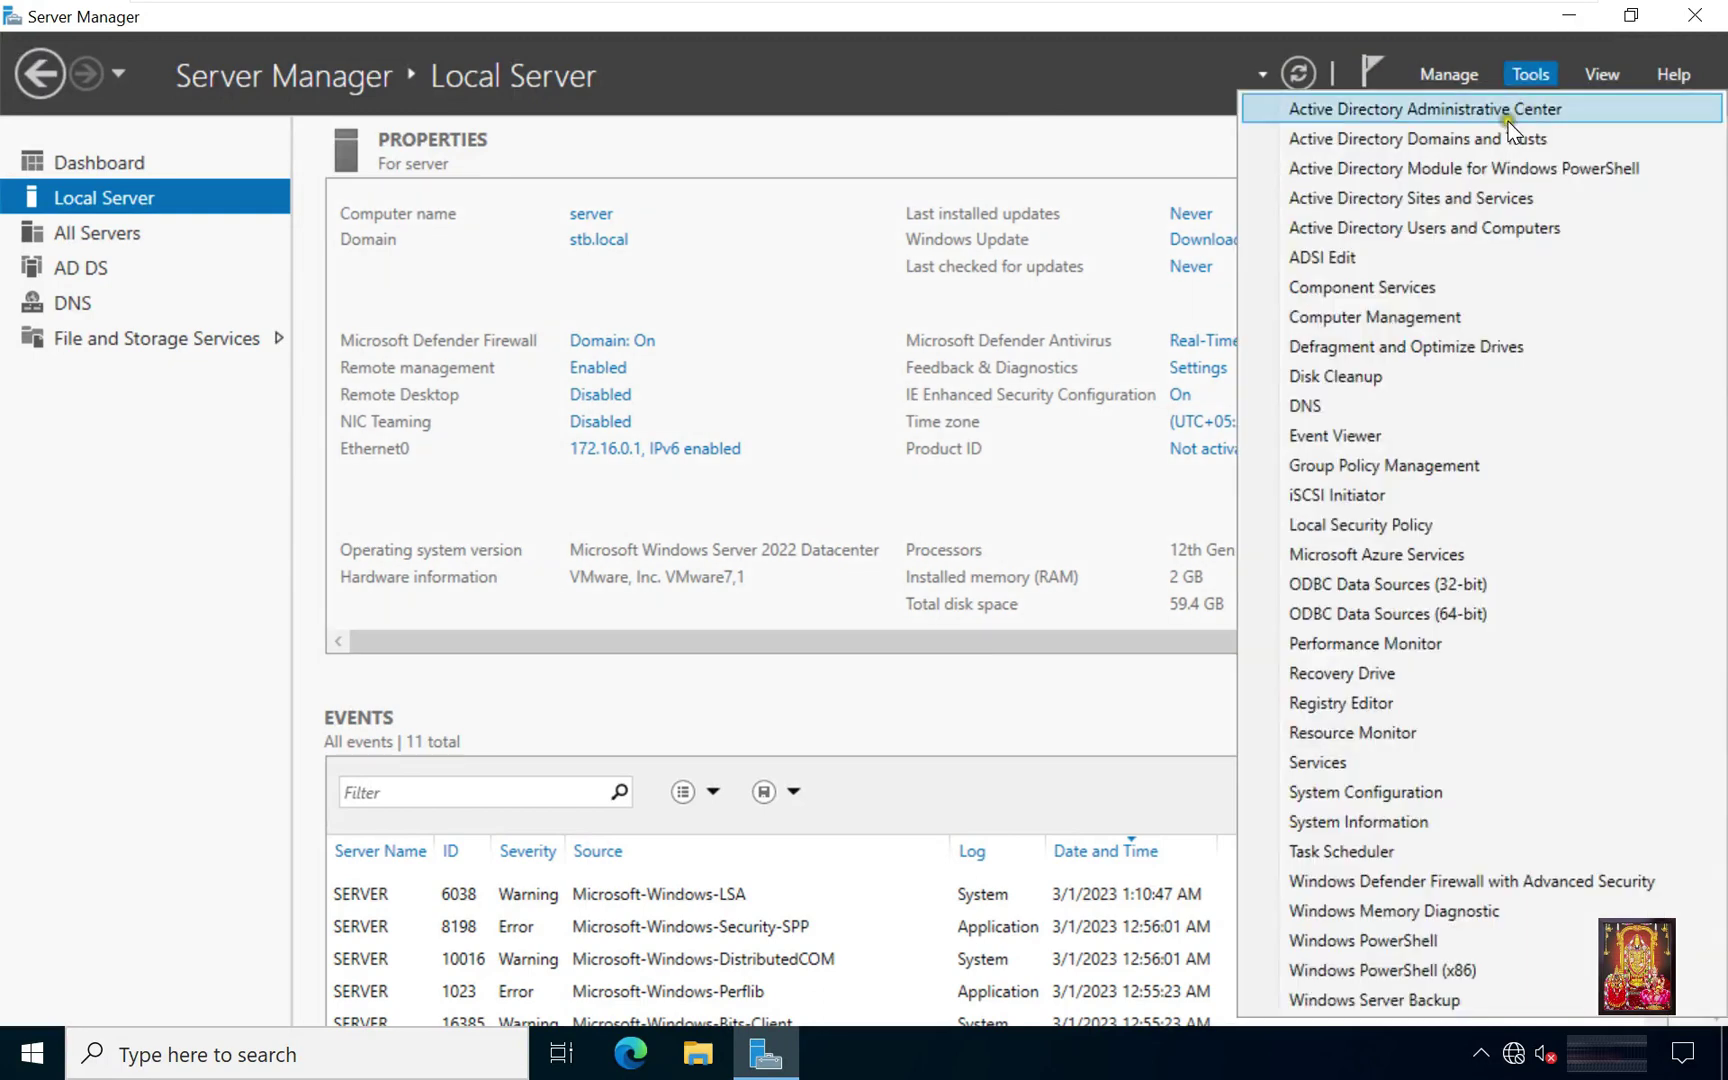
left_click(1516, 201)
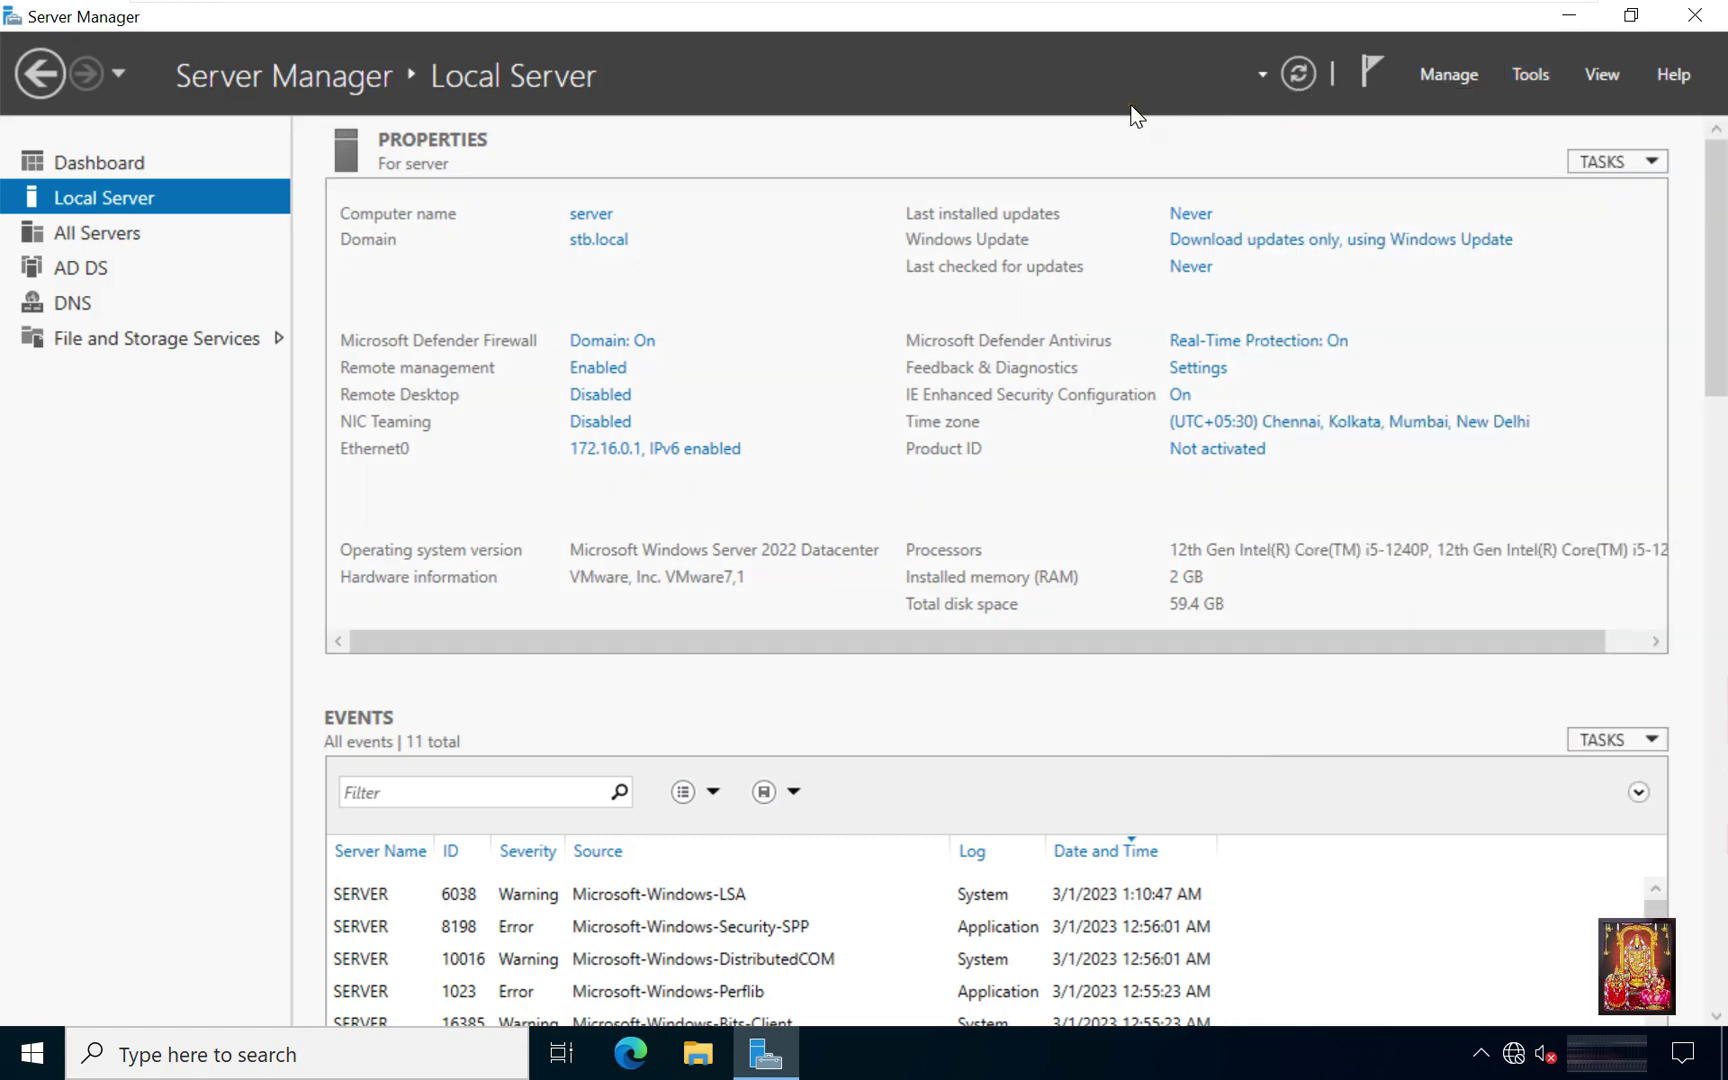
Maximize Sites and Services, widen the tree, and expand Default-First-Site-Name's Servers.
left_click(1108, 202)
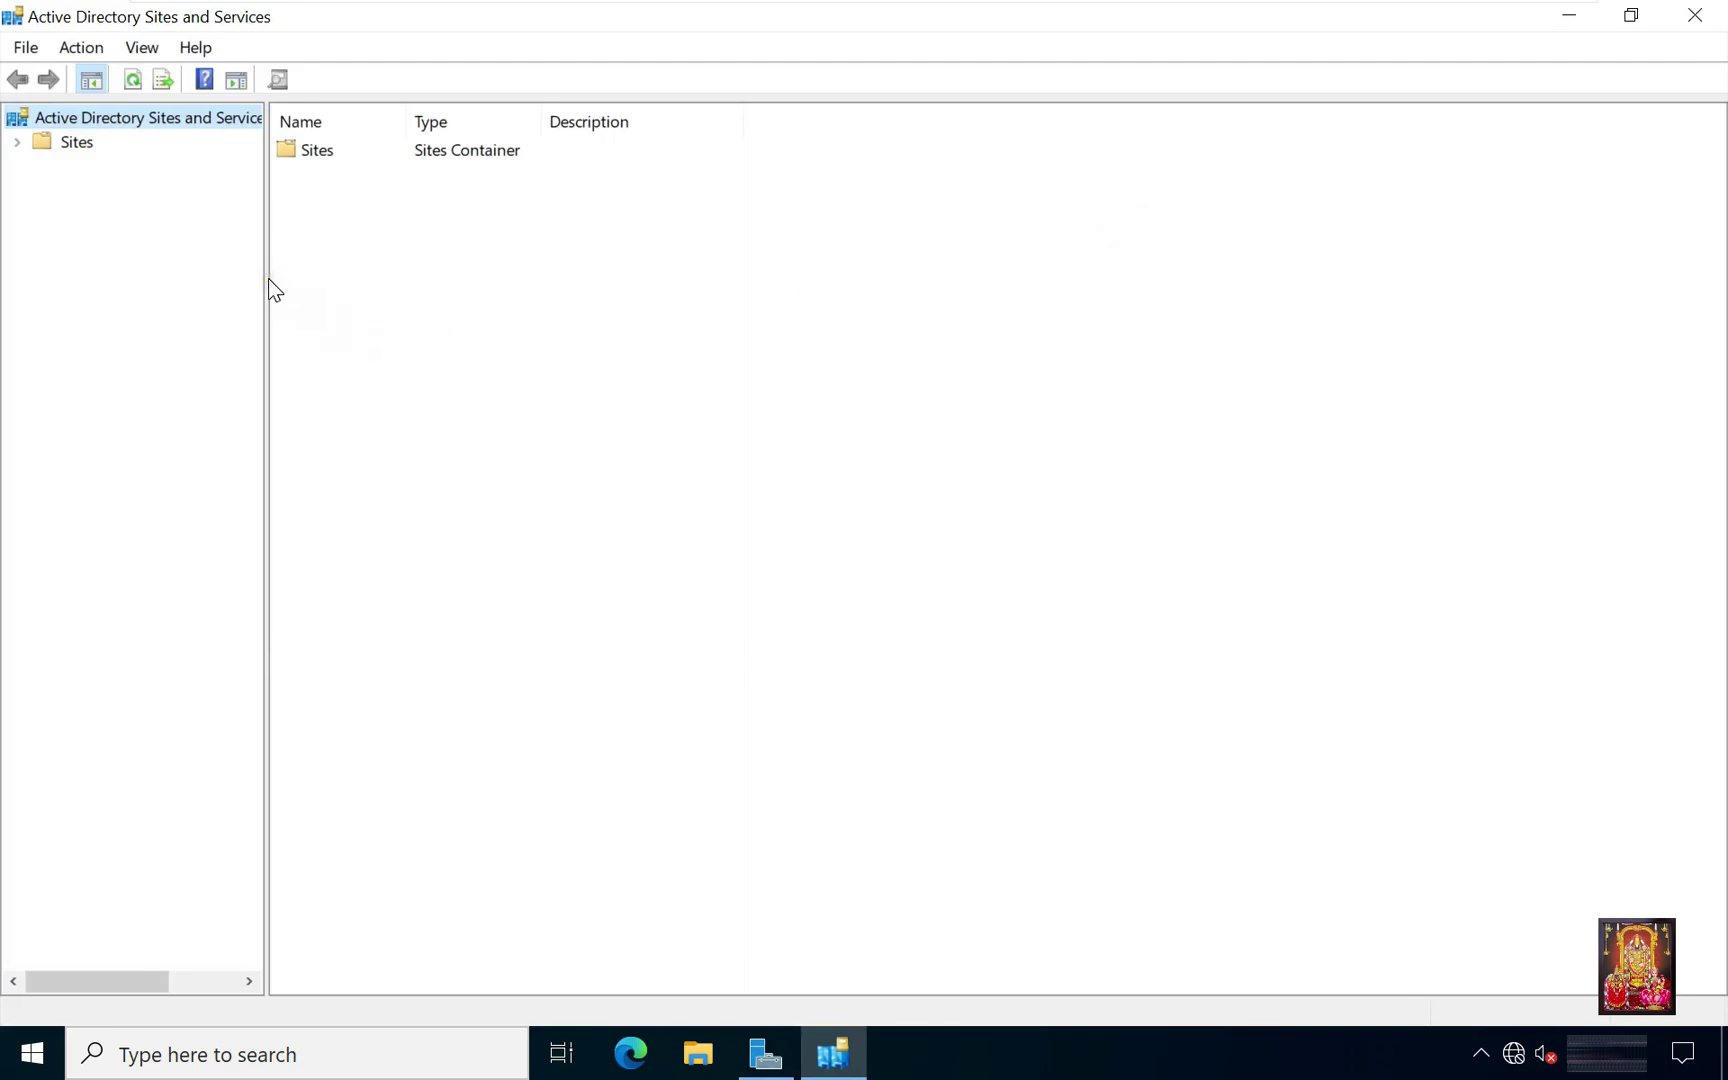
left_click_drag(265, 278, 352, 278)
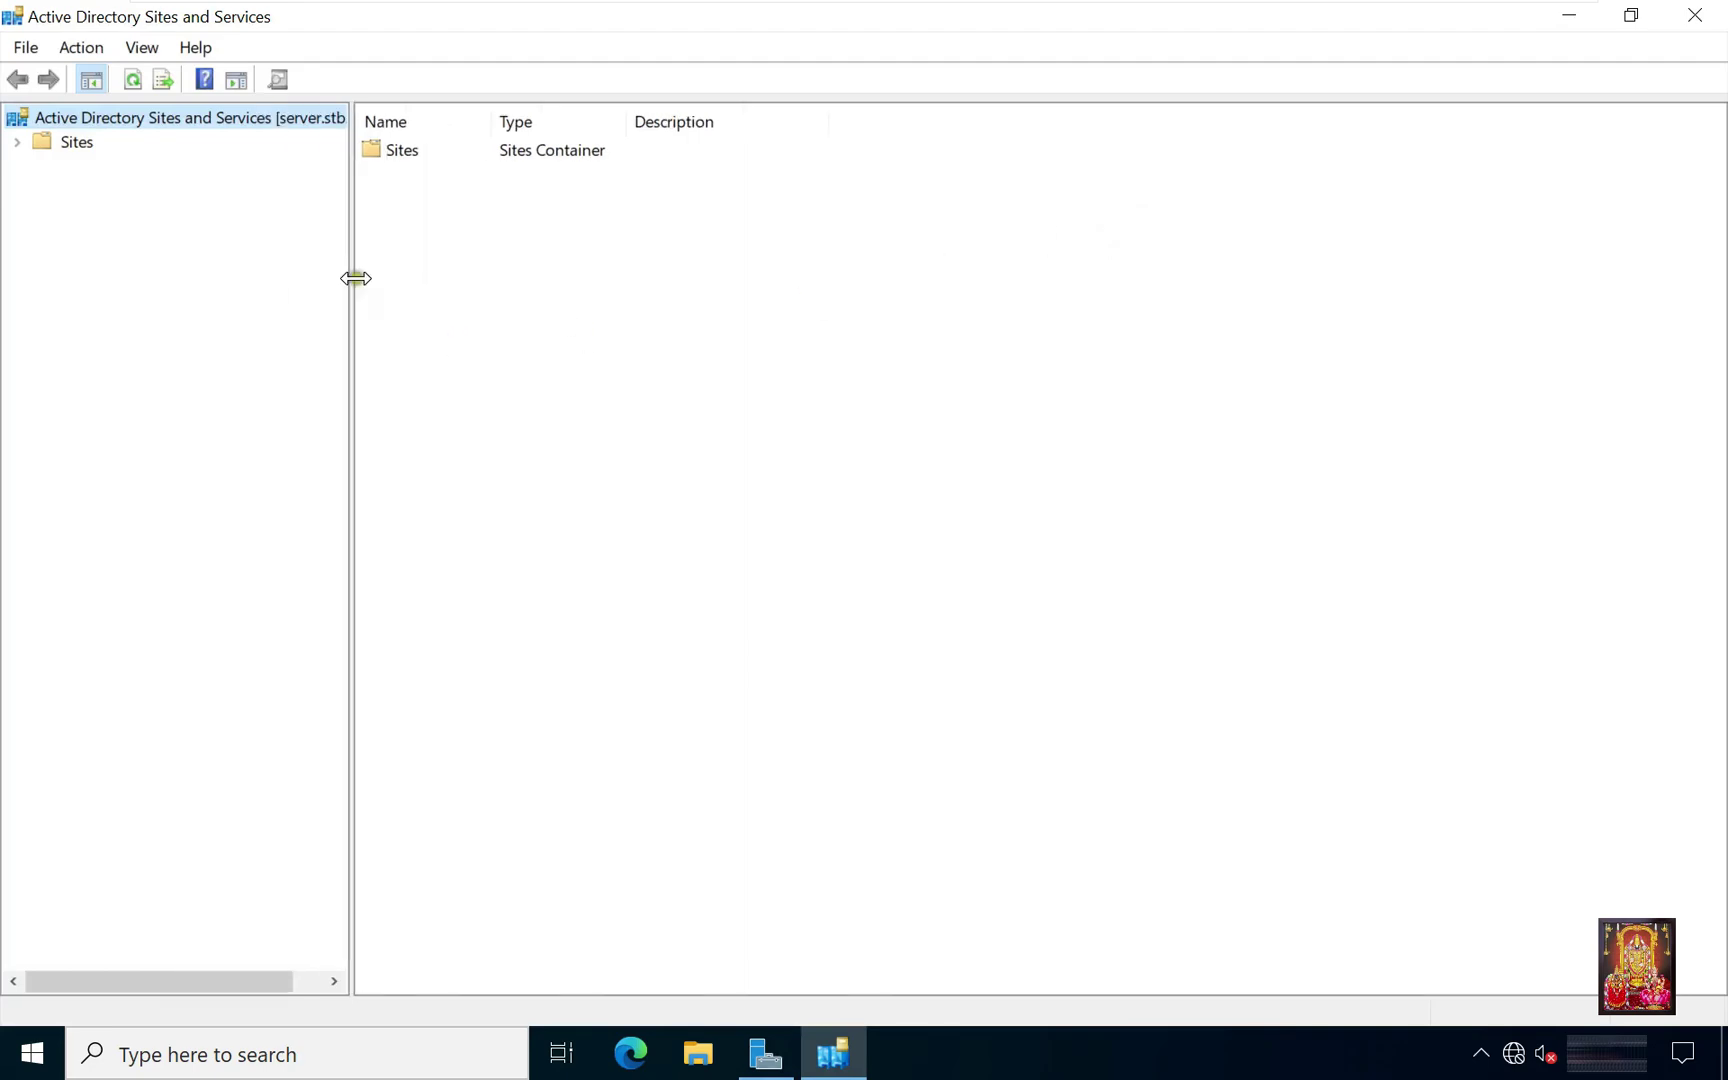
left_click(22, 143)
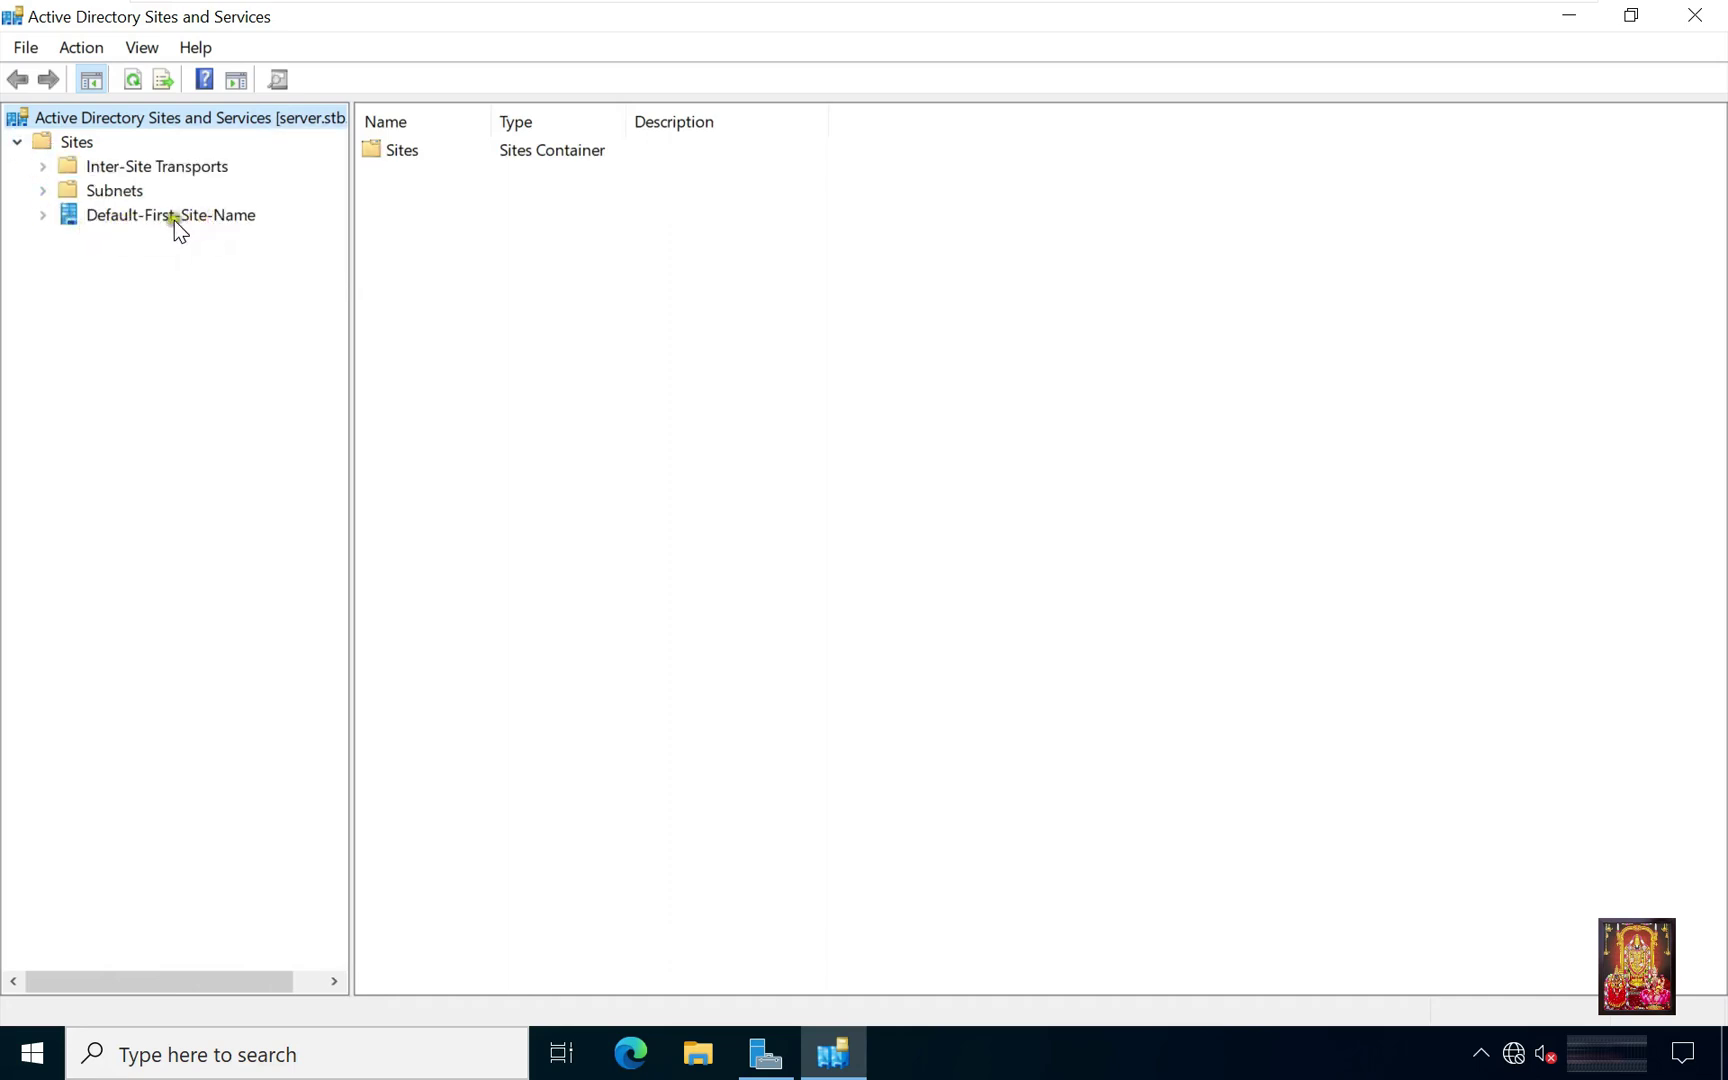
left_click(42, 217)
left_click(67, 240)
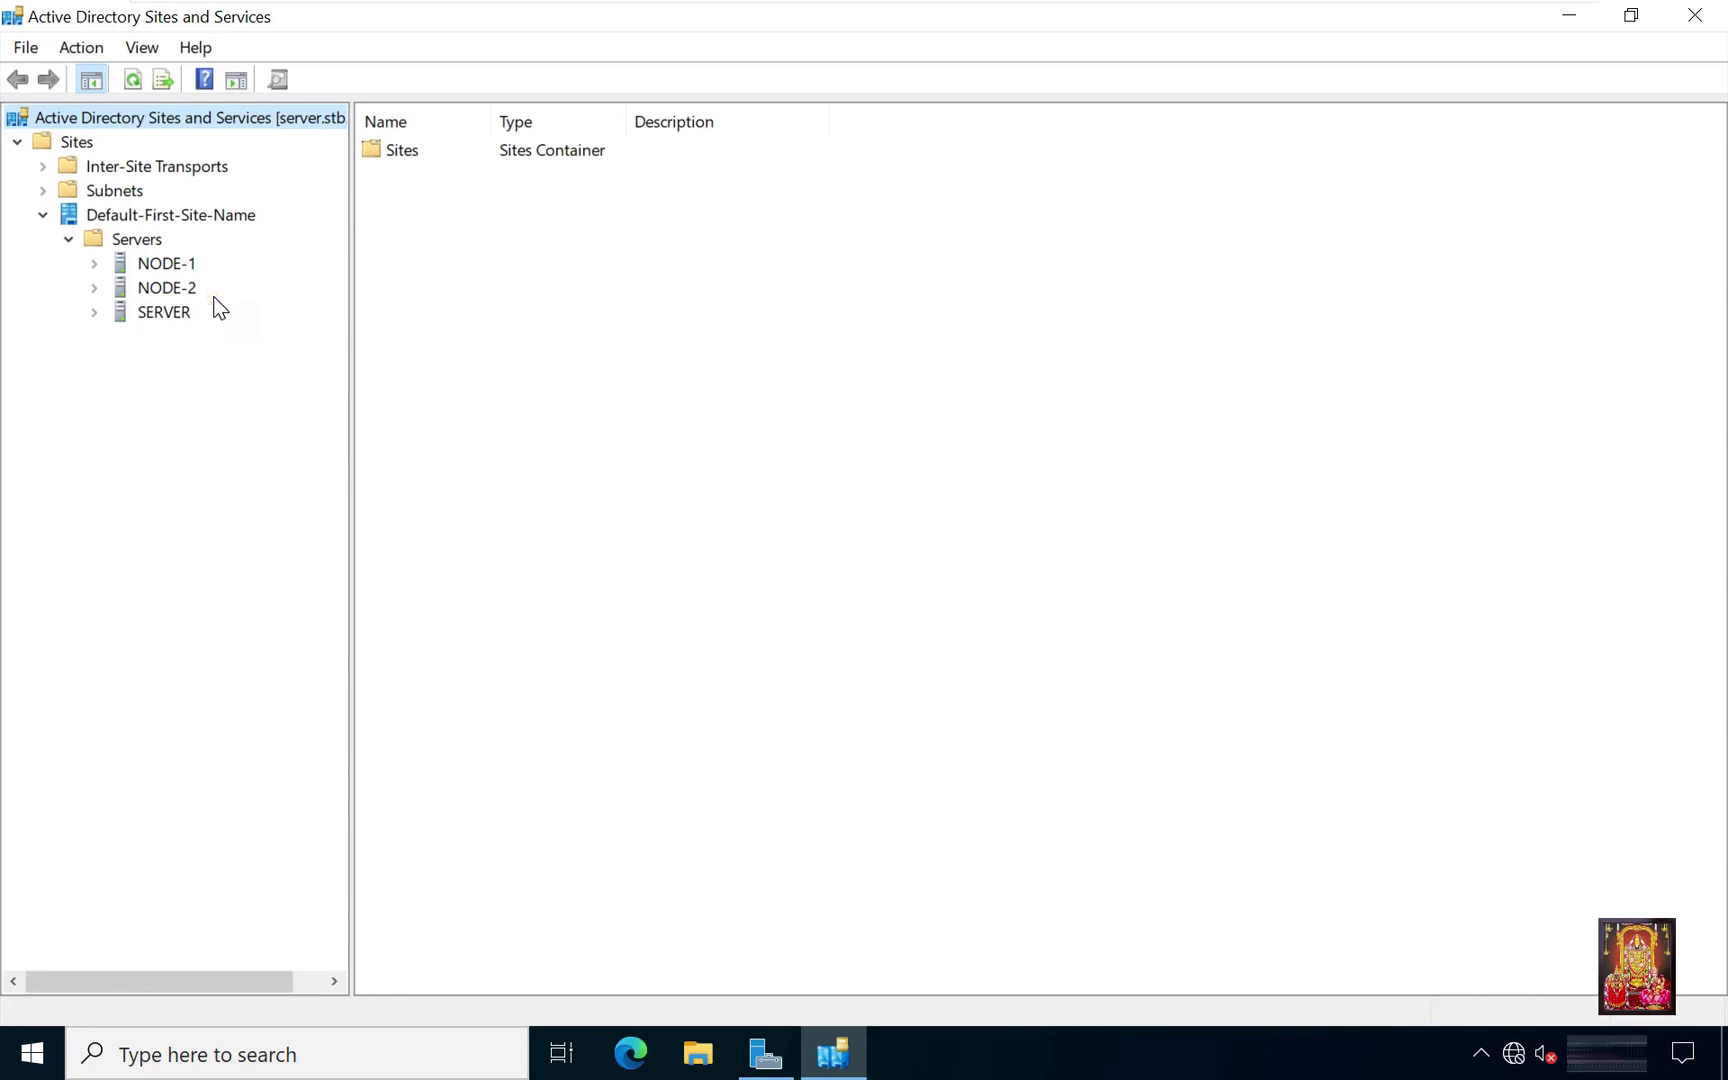
Create the site ABD on DEFAULTIPSITELINK and dismiss the follow-up notice.
left_click(76, 142)
right_click(89, 146)
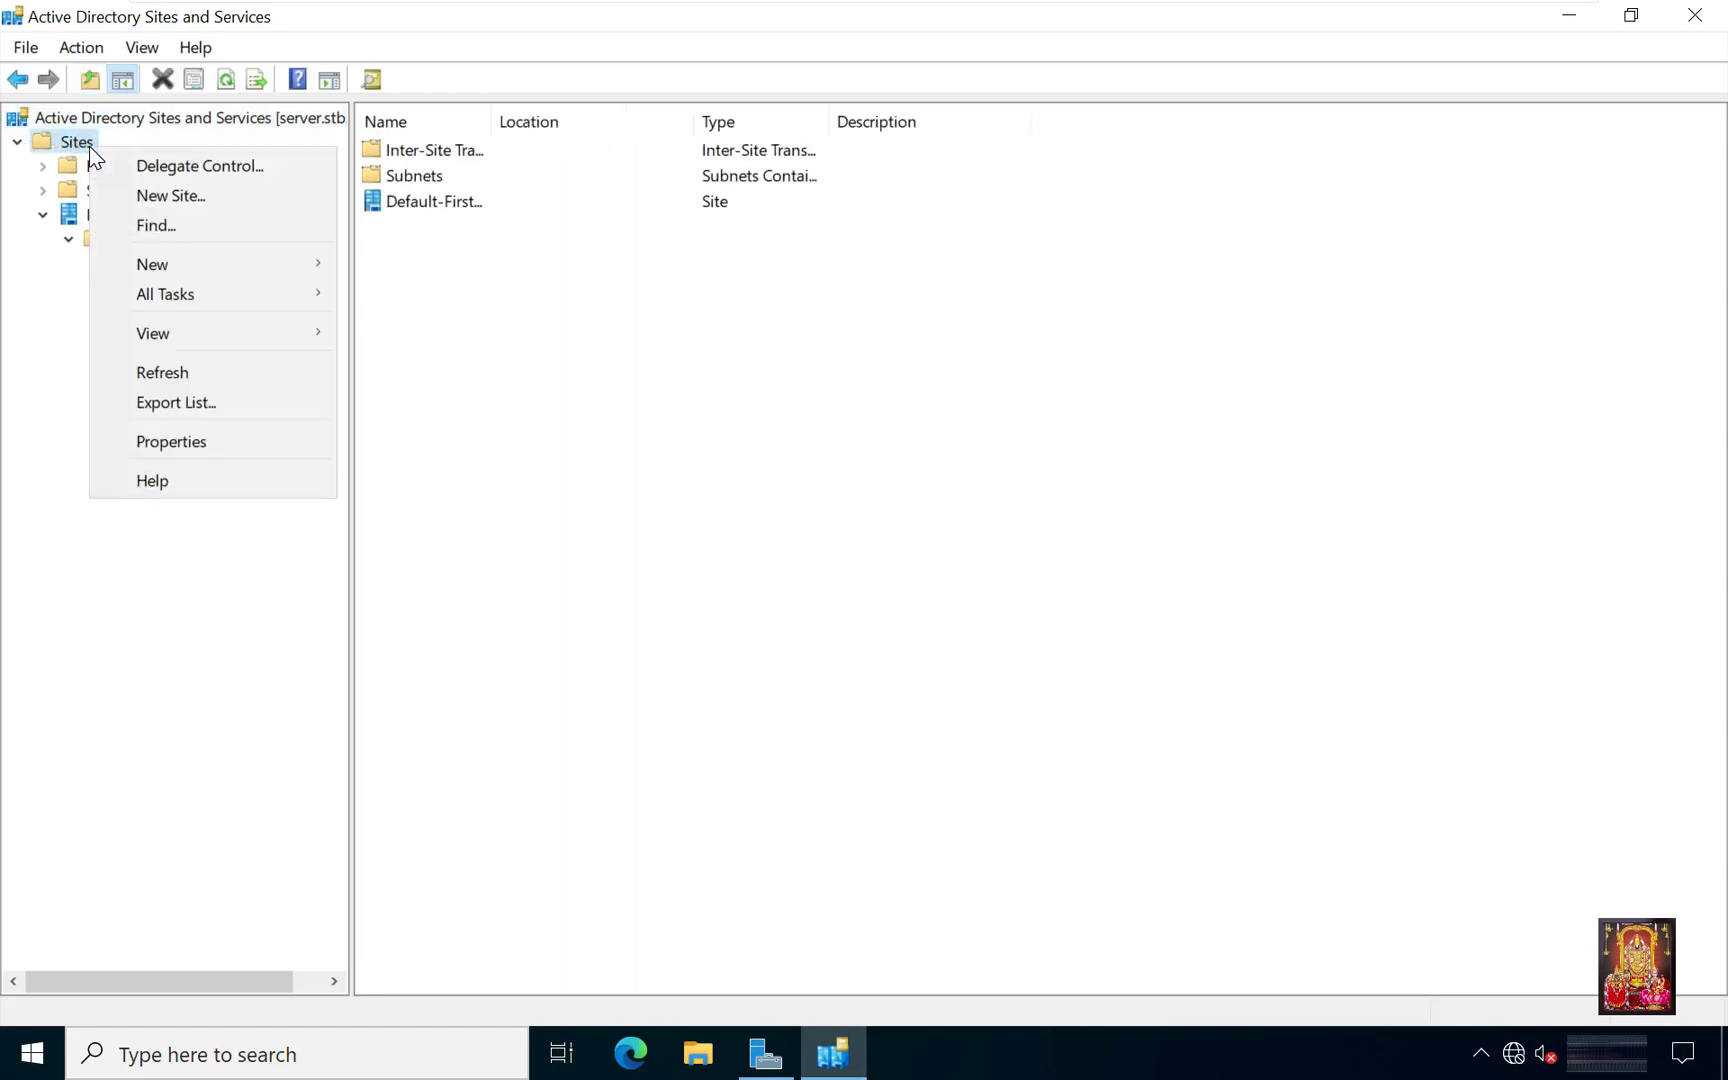
left_click(148, 194)
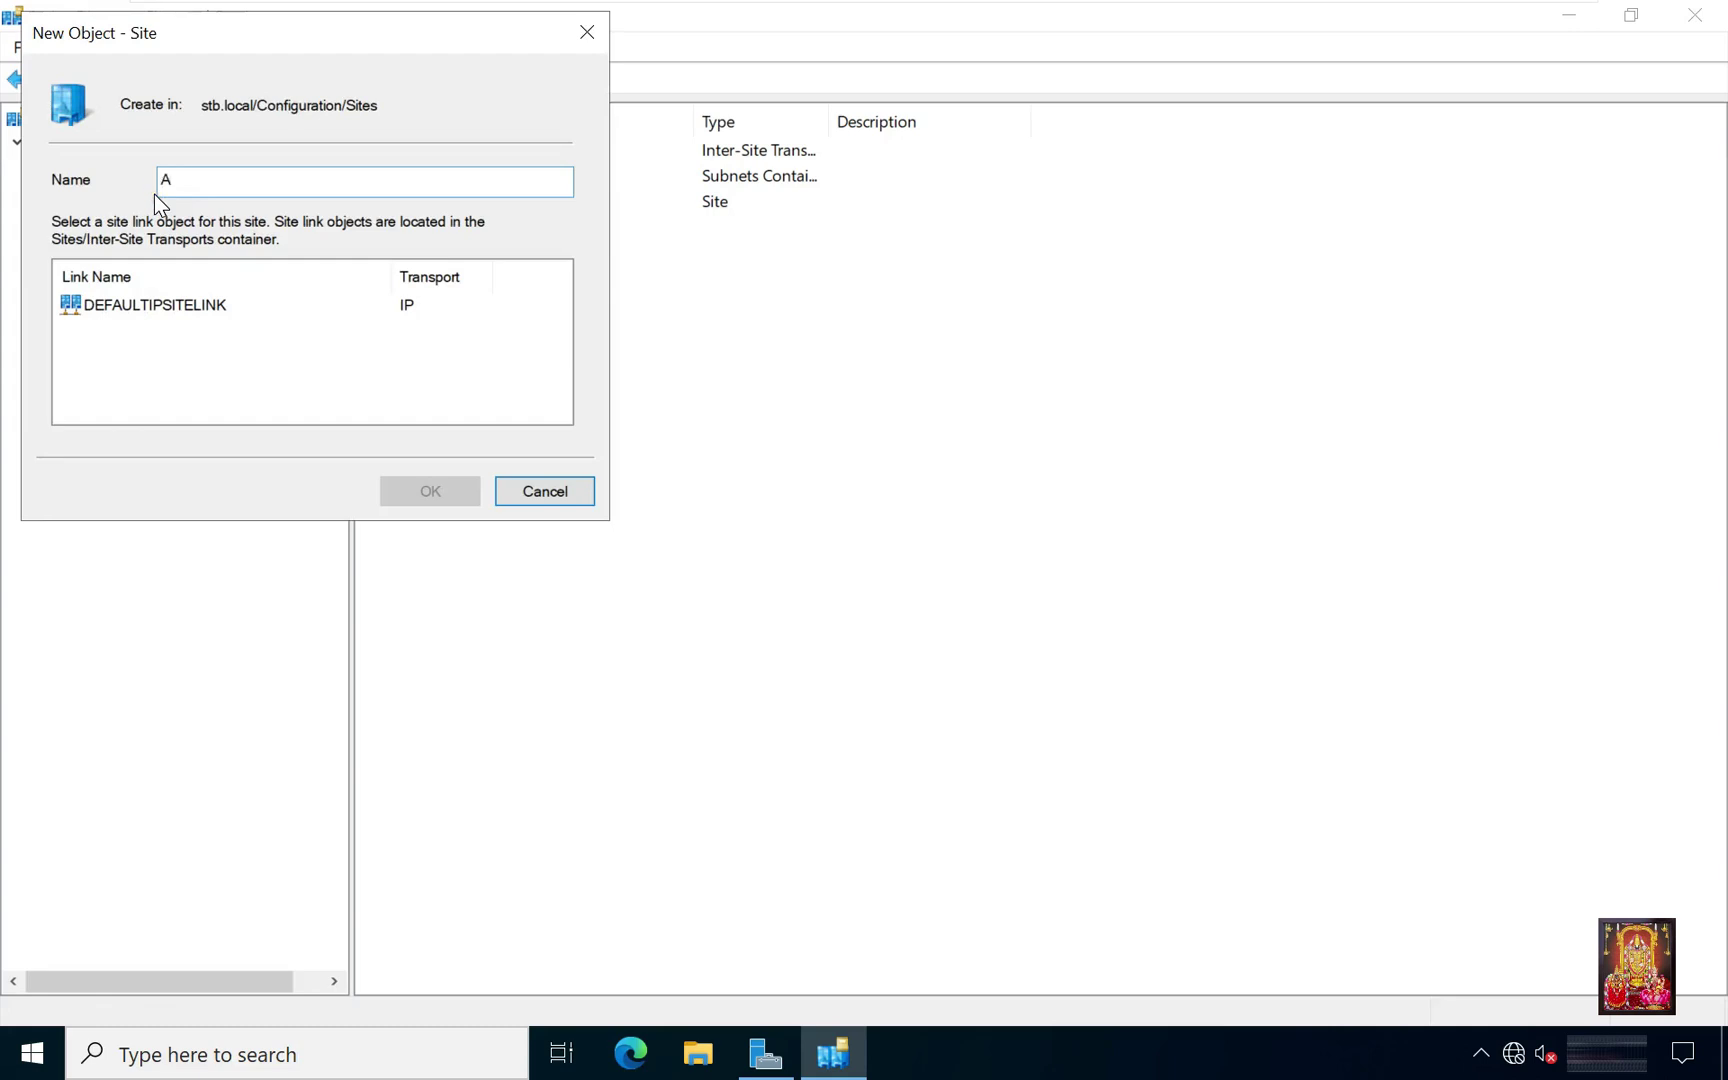
type("ABD")
left_click(190, 305)
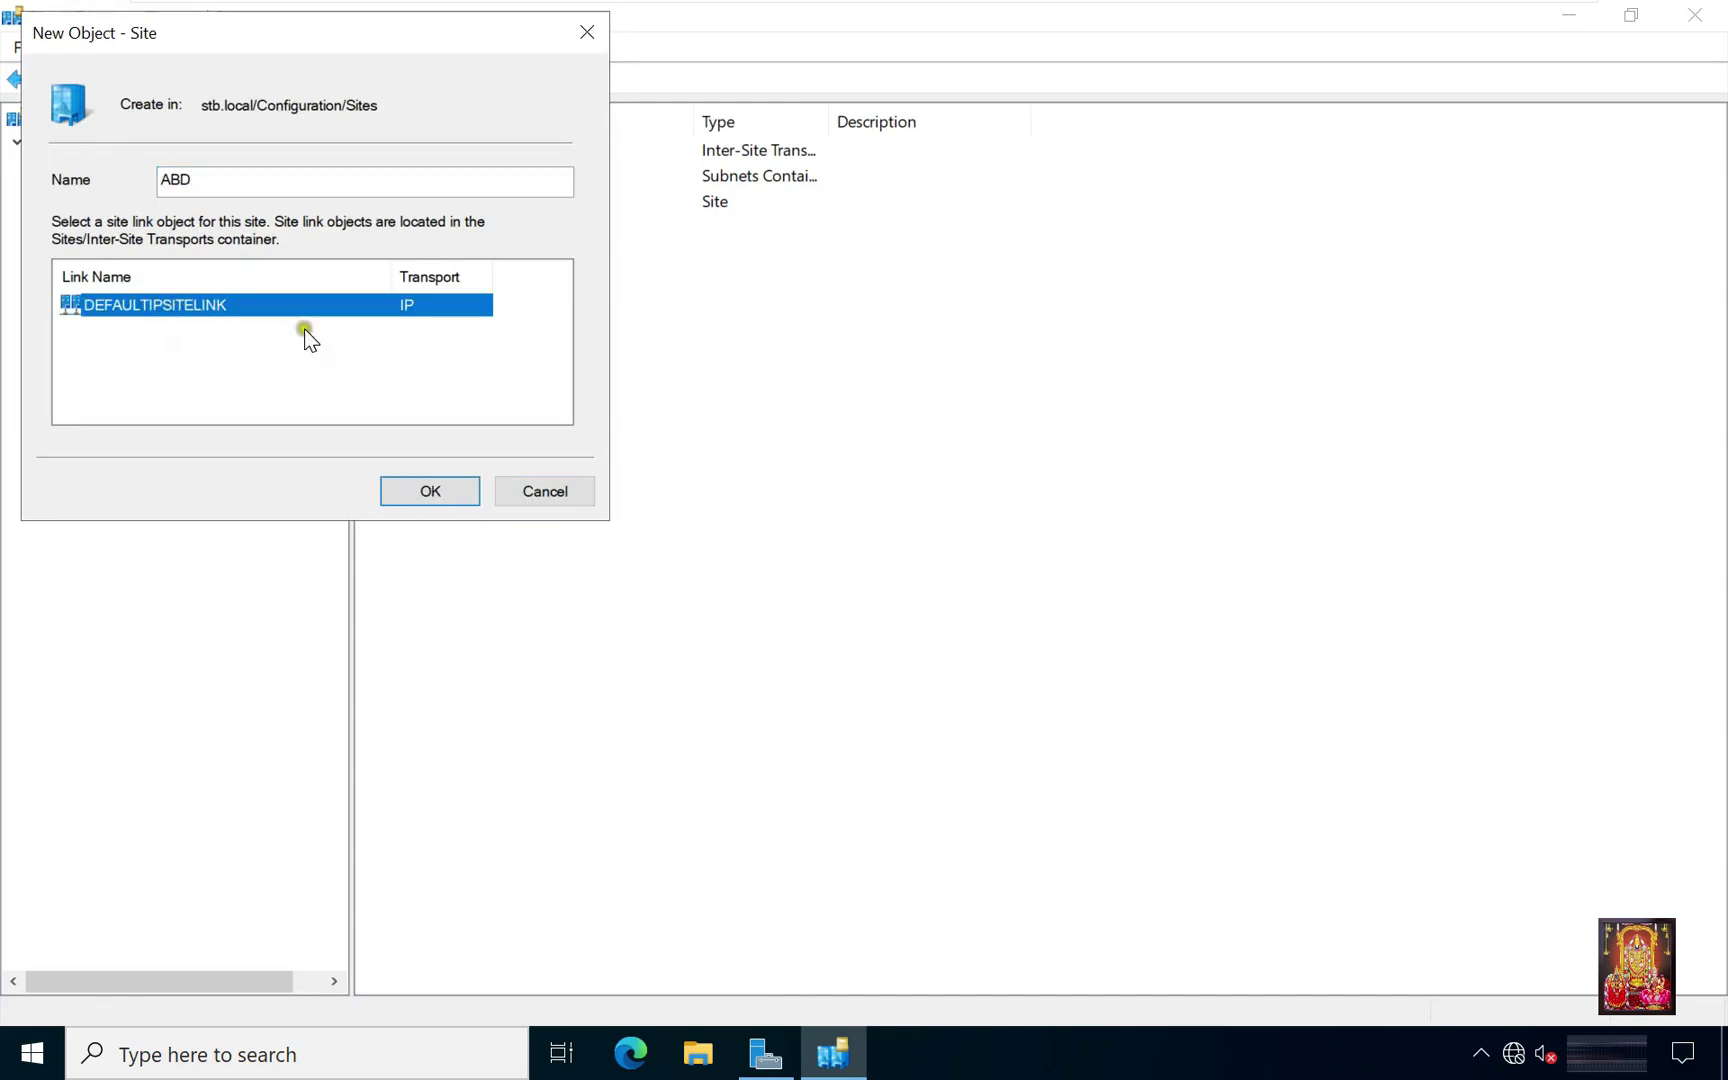
left_click(425, 490)
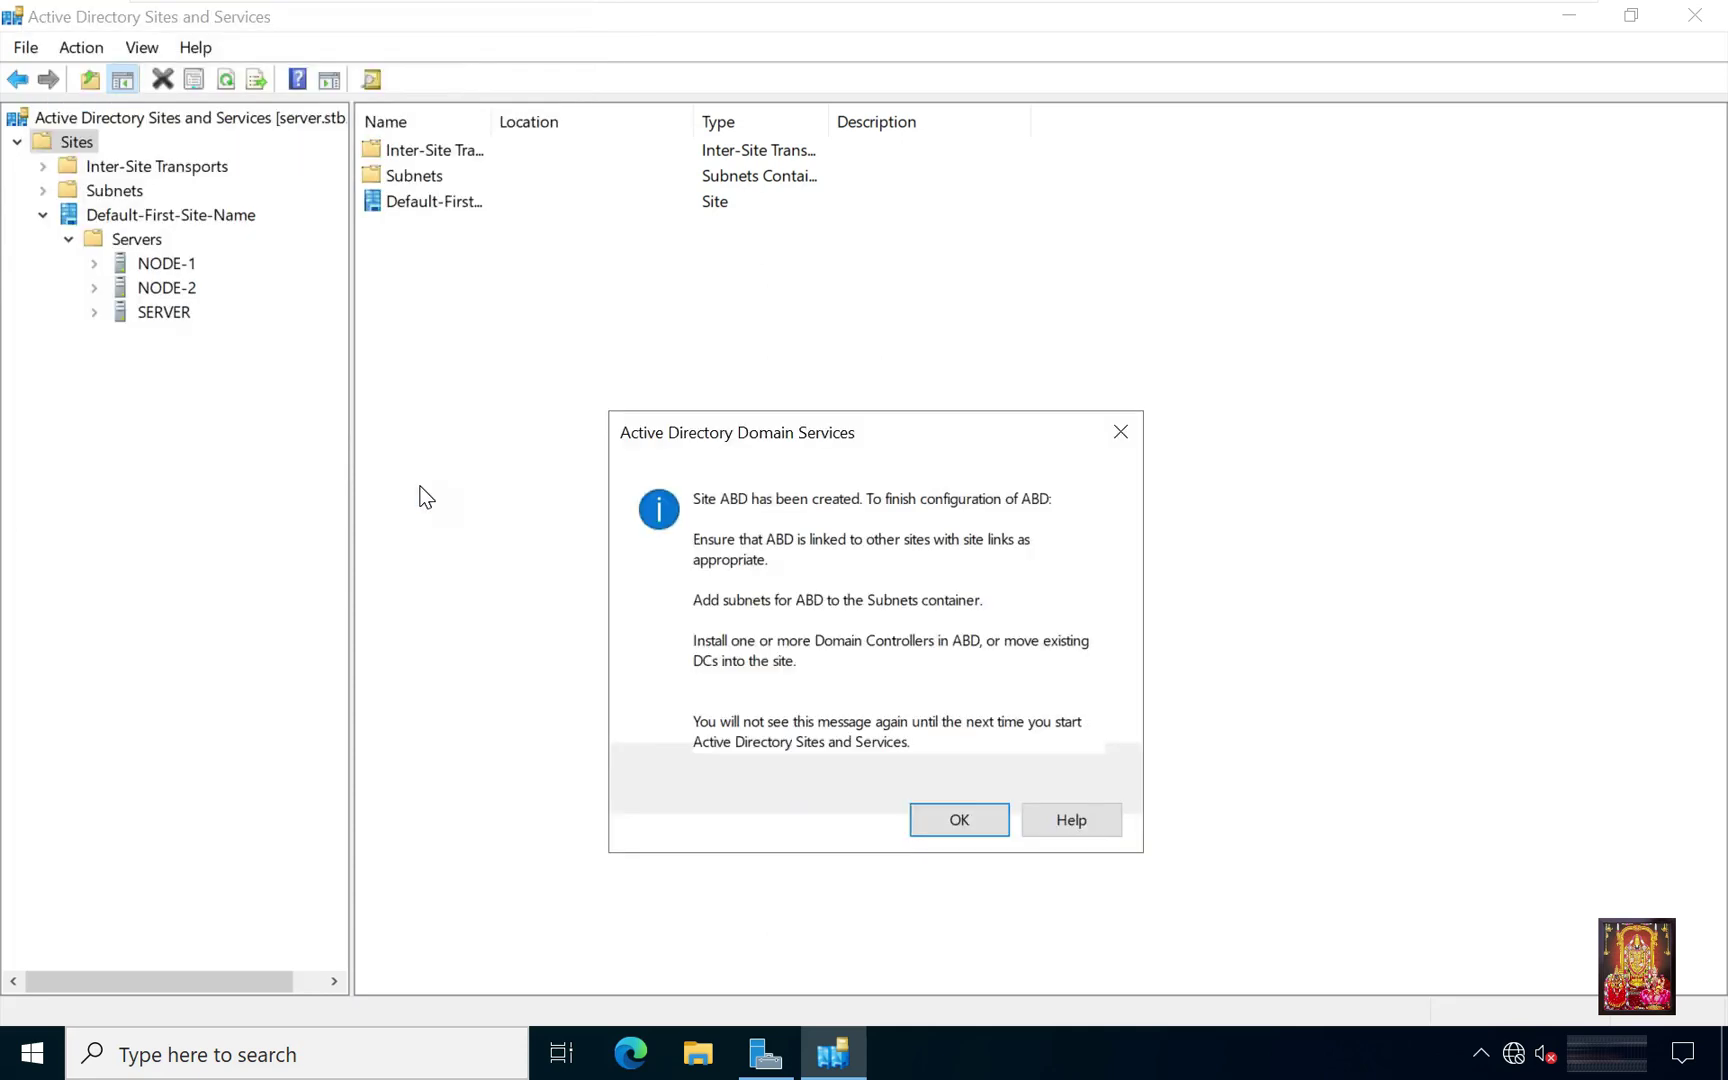
left_click(930, 818)
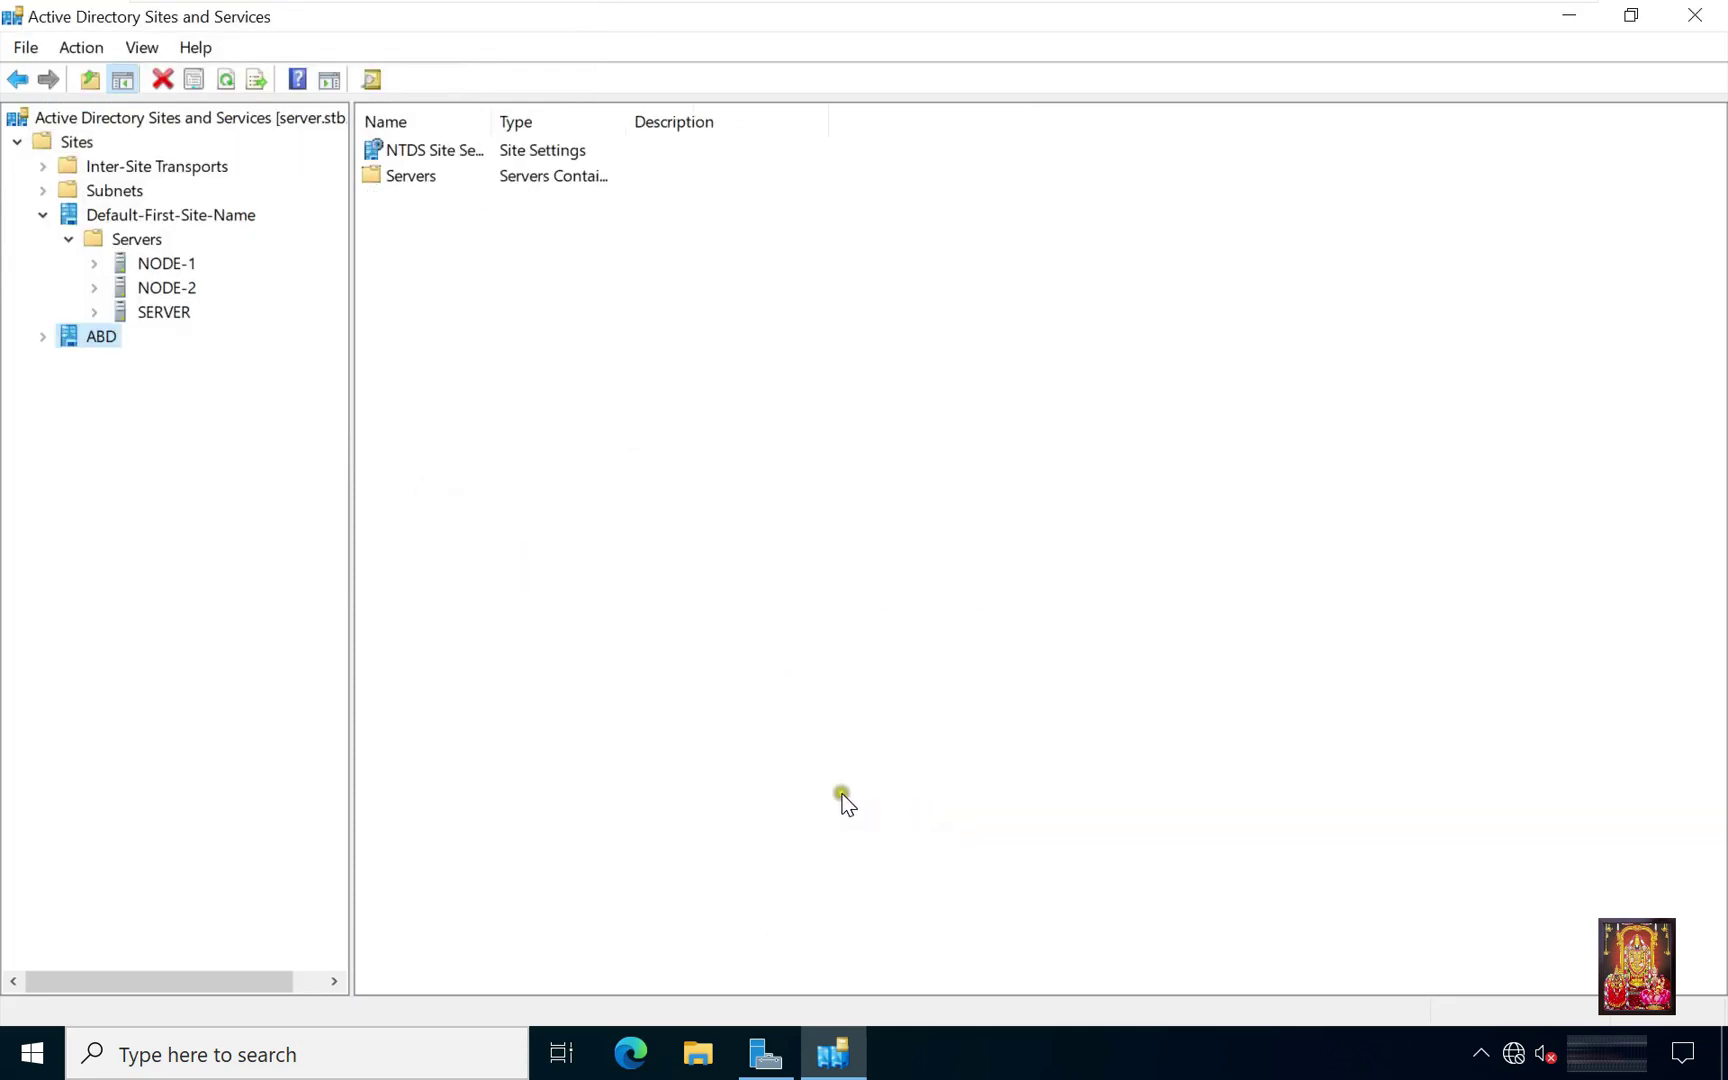
Create the site Mumbai linked through DEFAULTIPSITELINK.
right_click(83, 146)
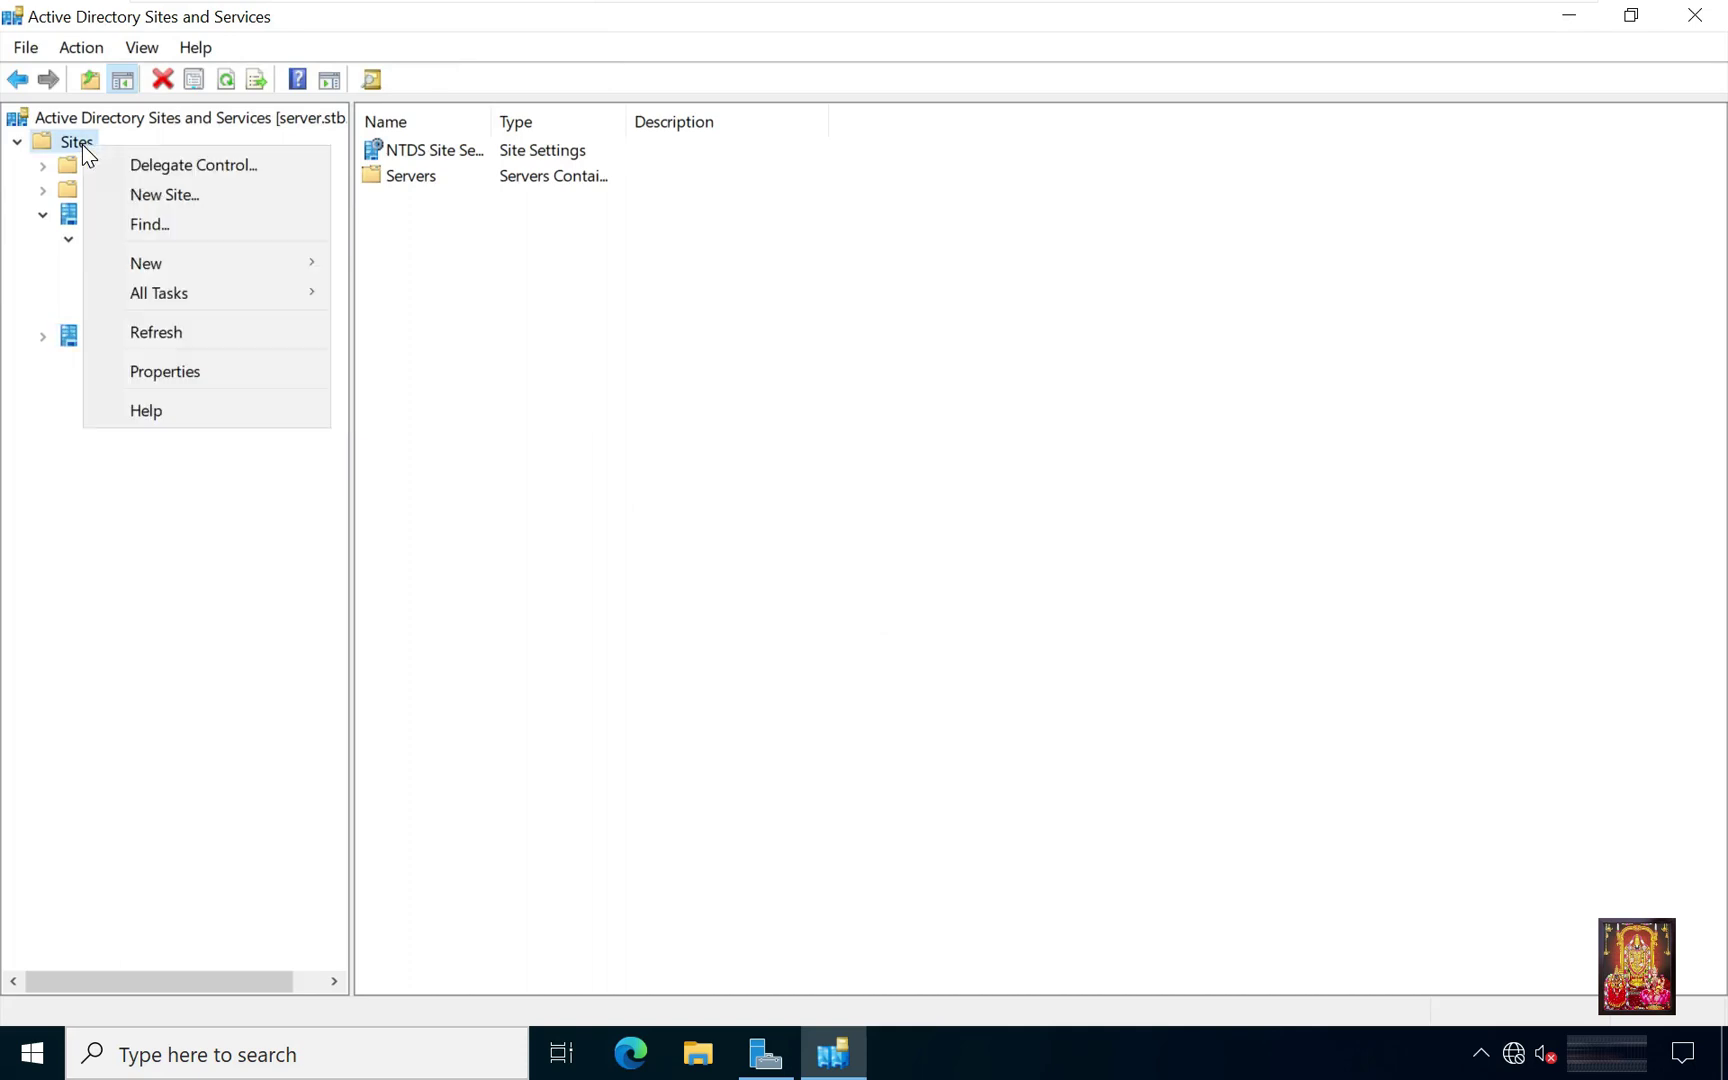
left_click(158, 197)
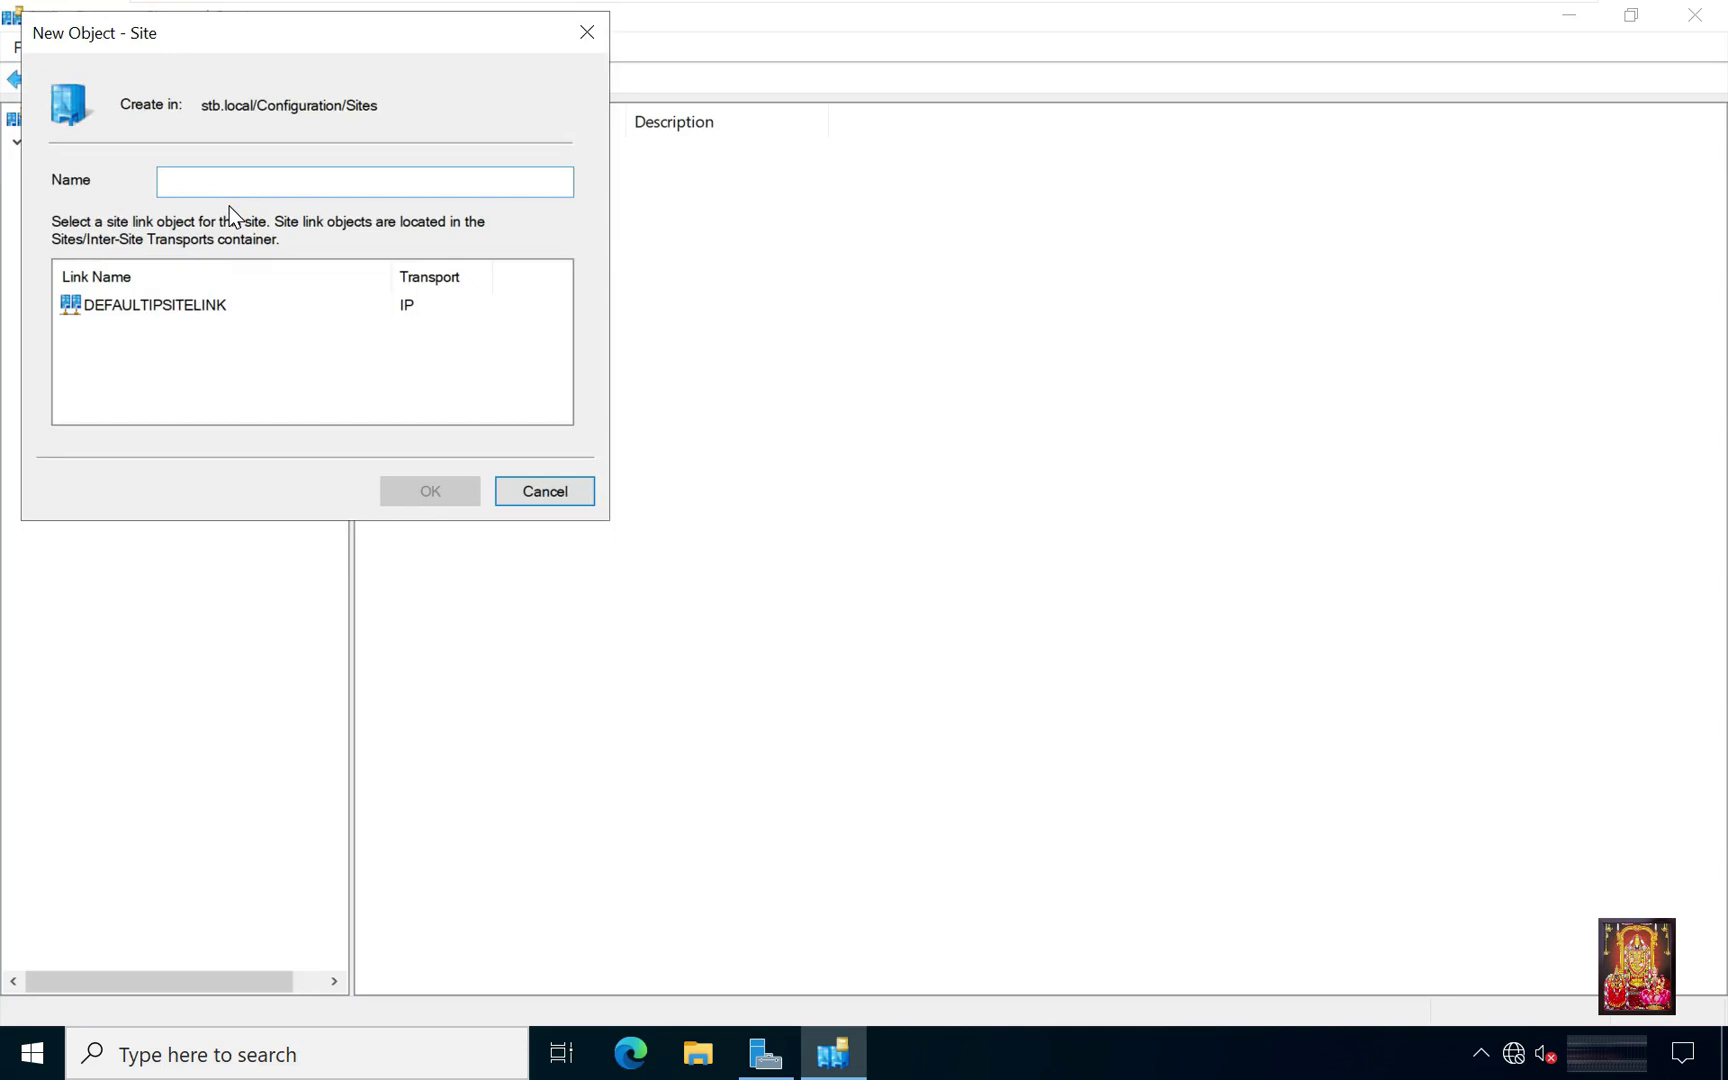
type("Mumbai")
left_click(148, 305)
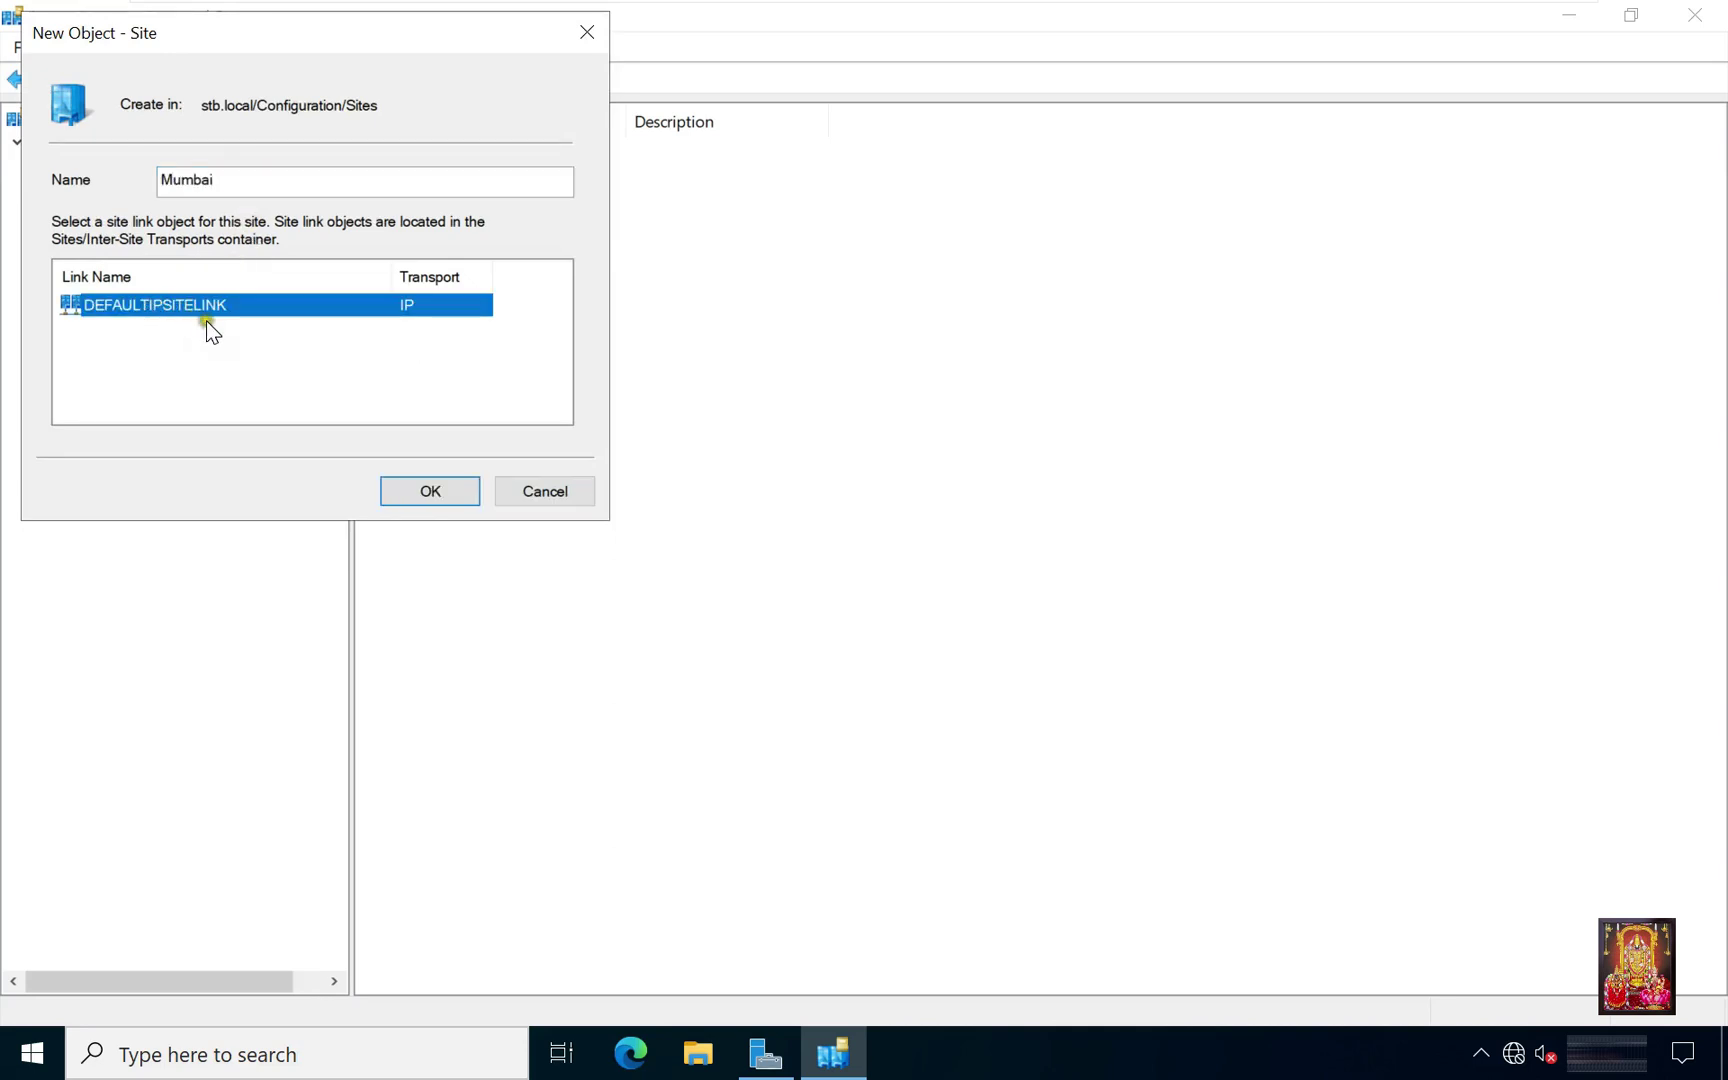
left_click(407, 489)
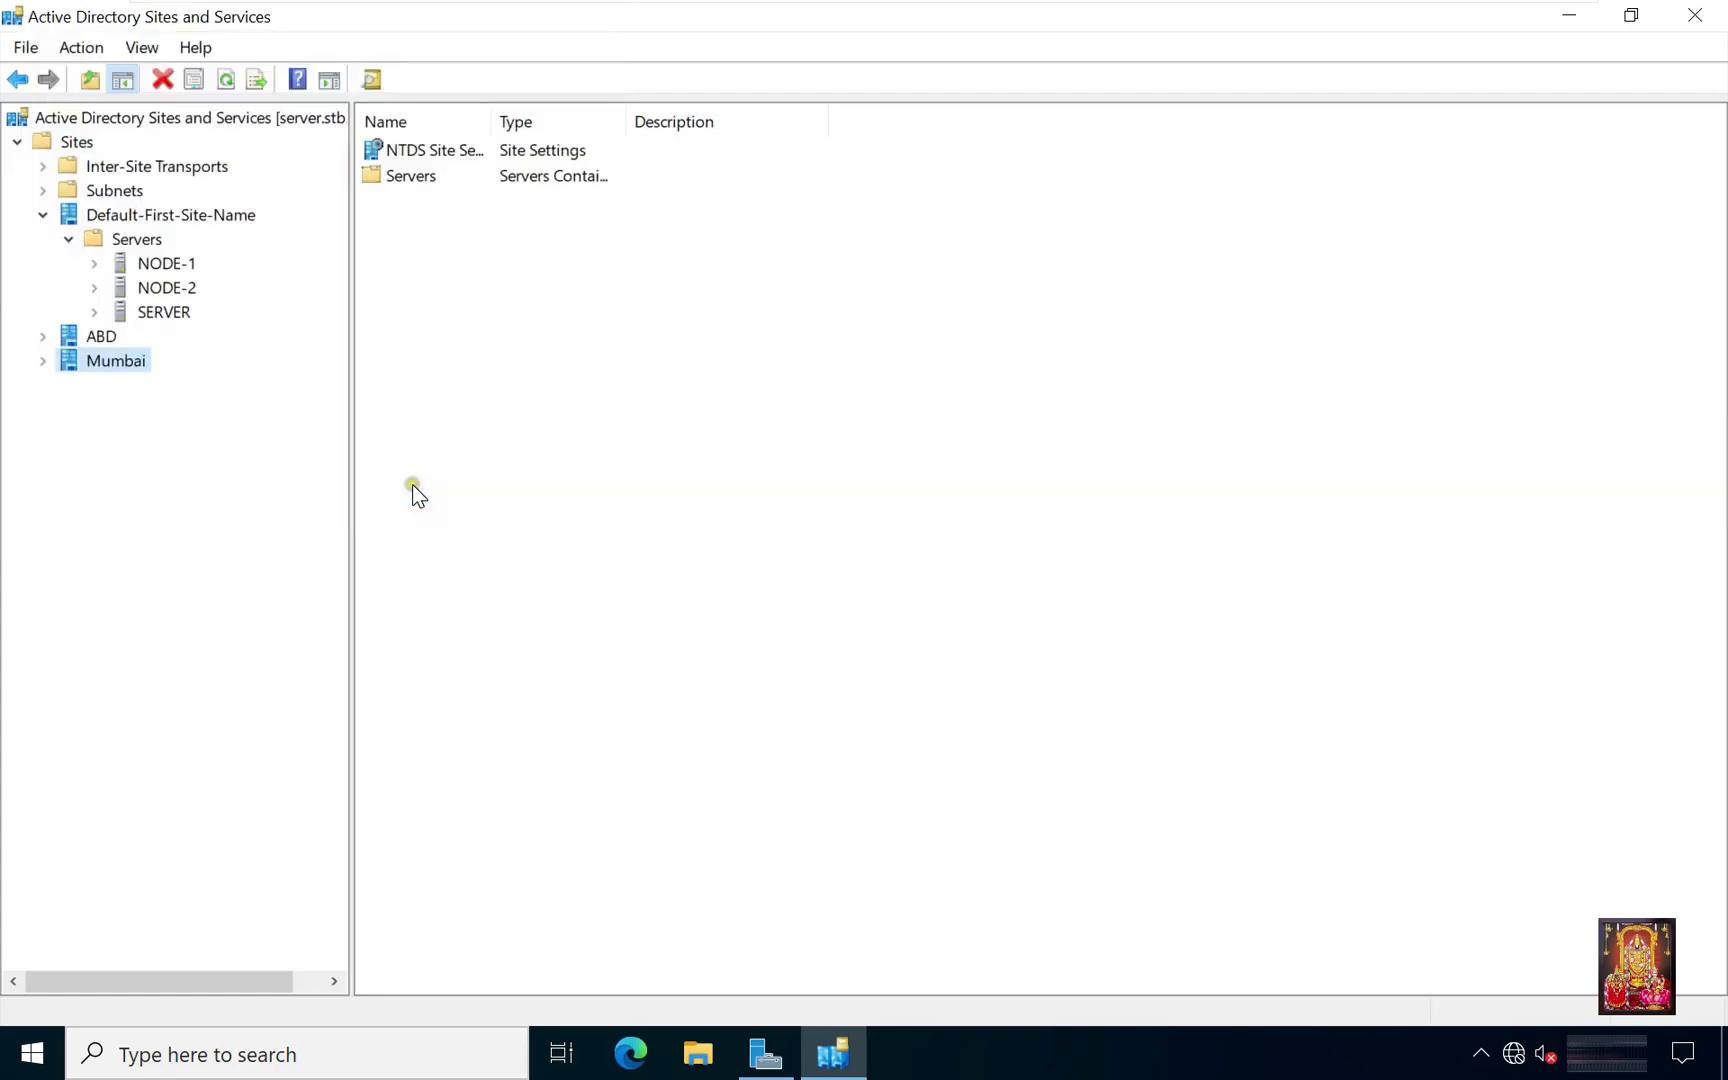
Create the site Delhi linked through DEFAULTIPSITELINK.
left_click(75, 143)
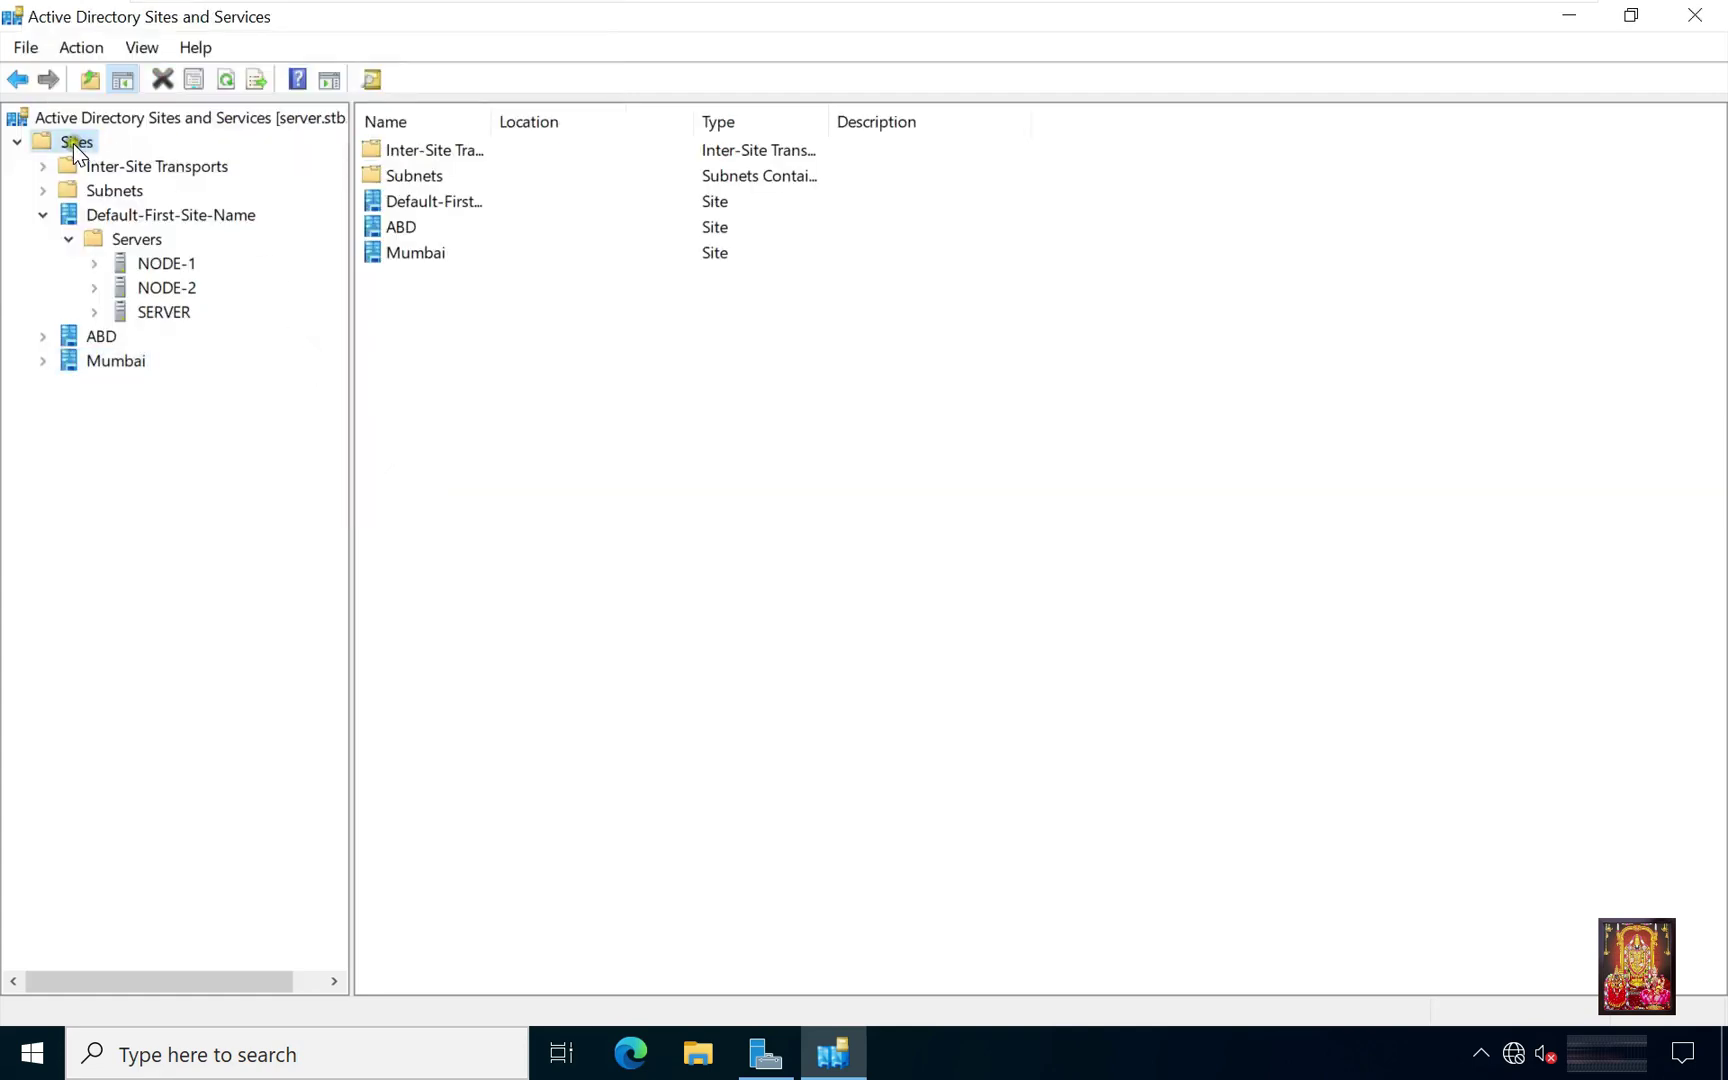
right_click(90, 148)
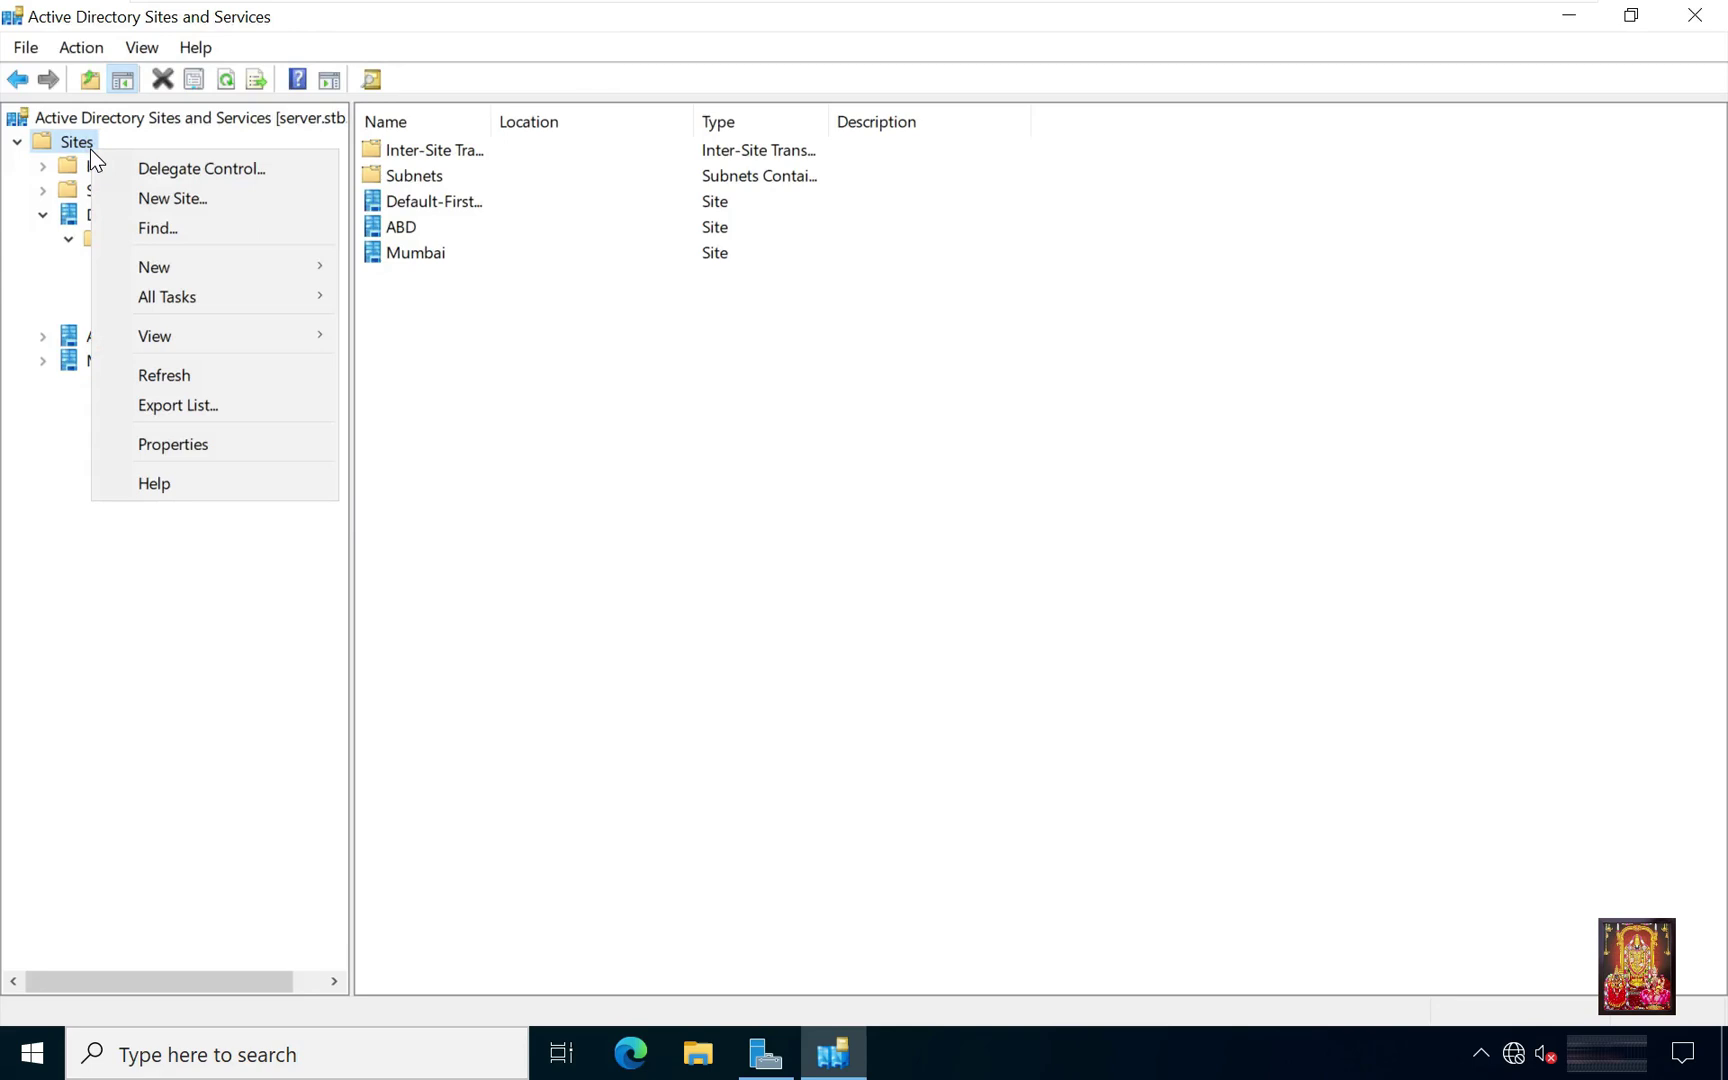
left_click(142, 198)
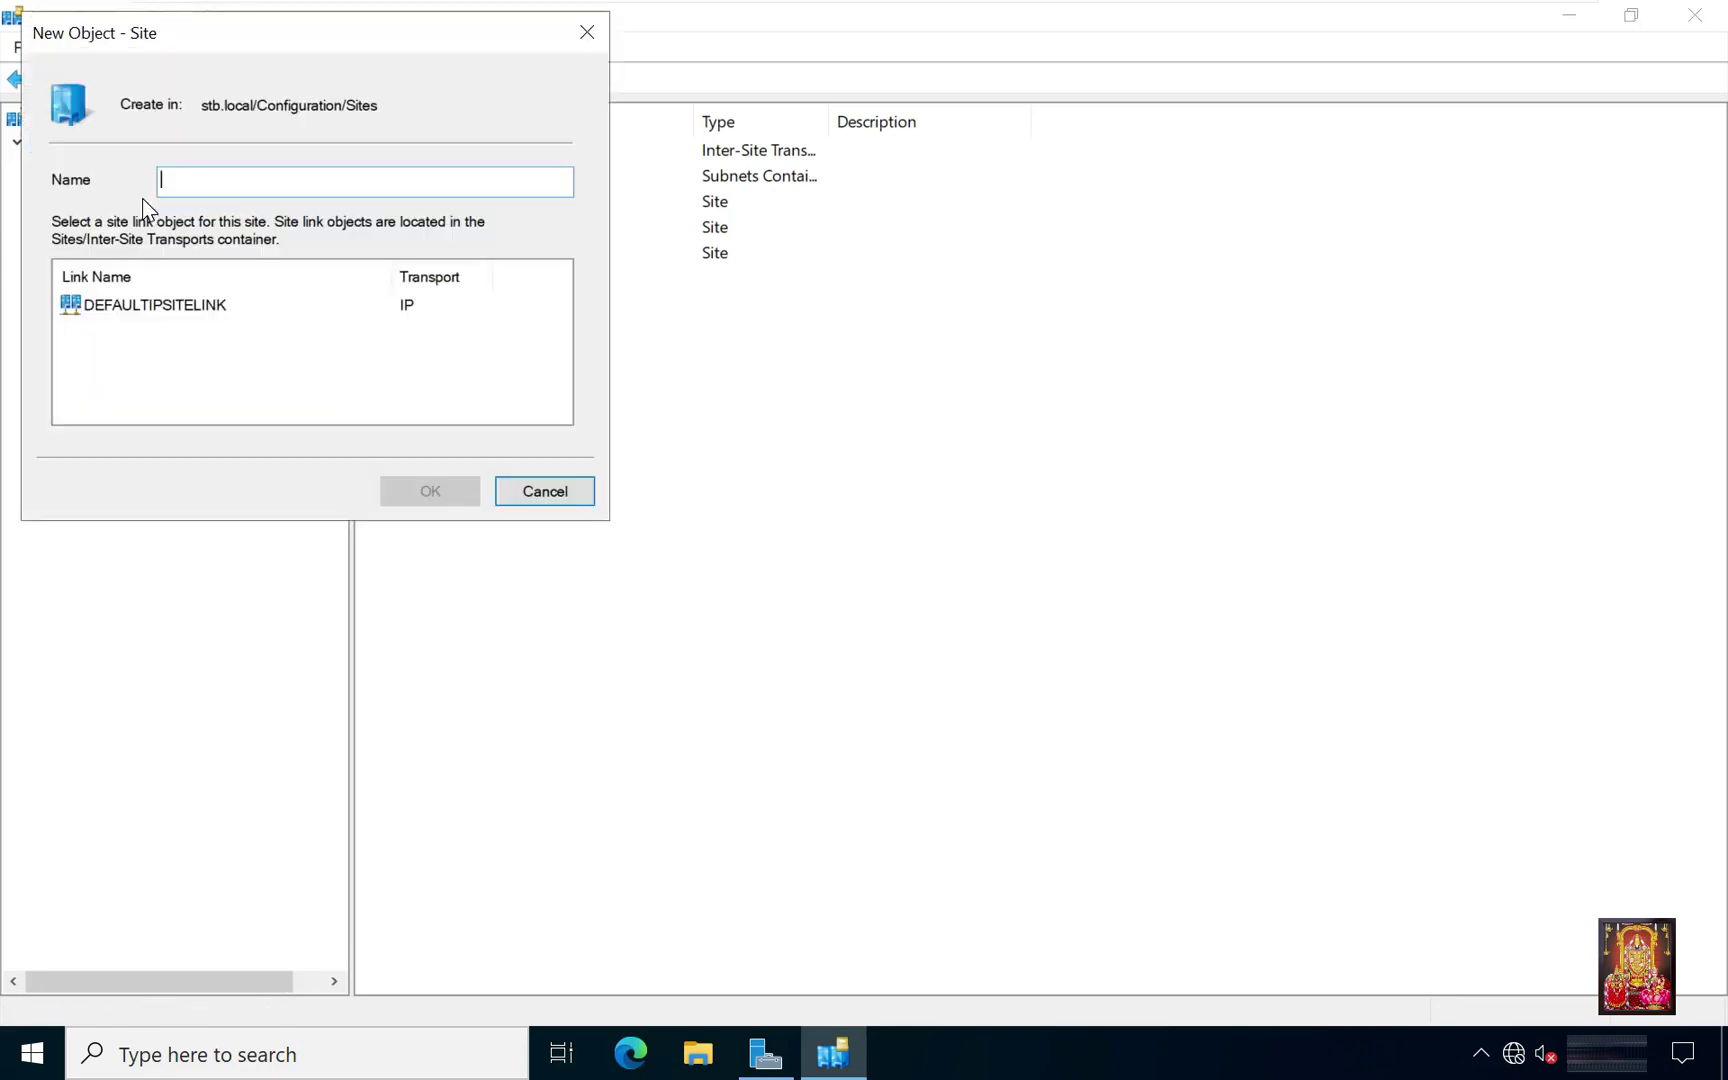
type("Delhi")
left_click(229, 307)
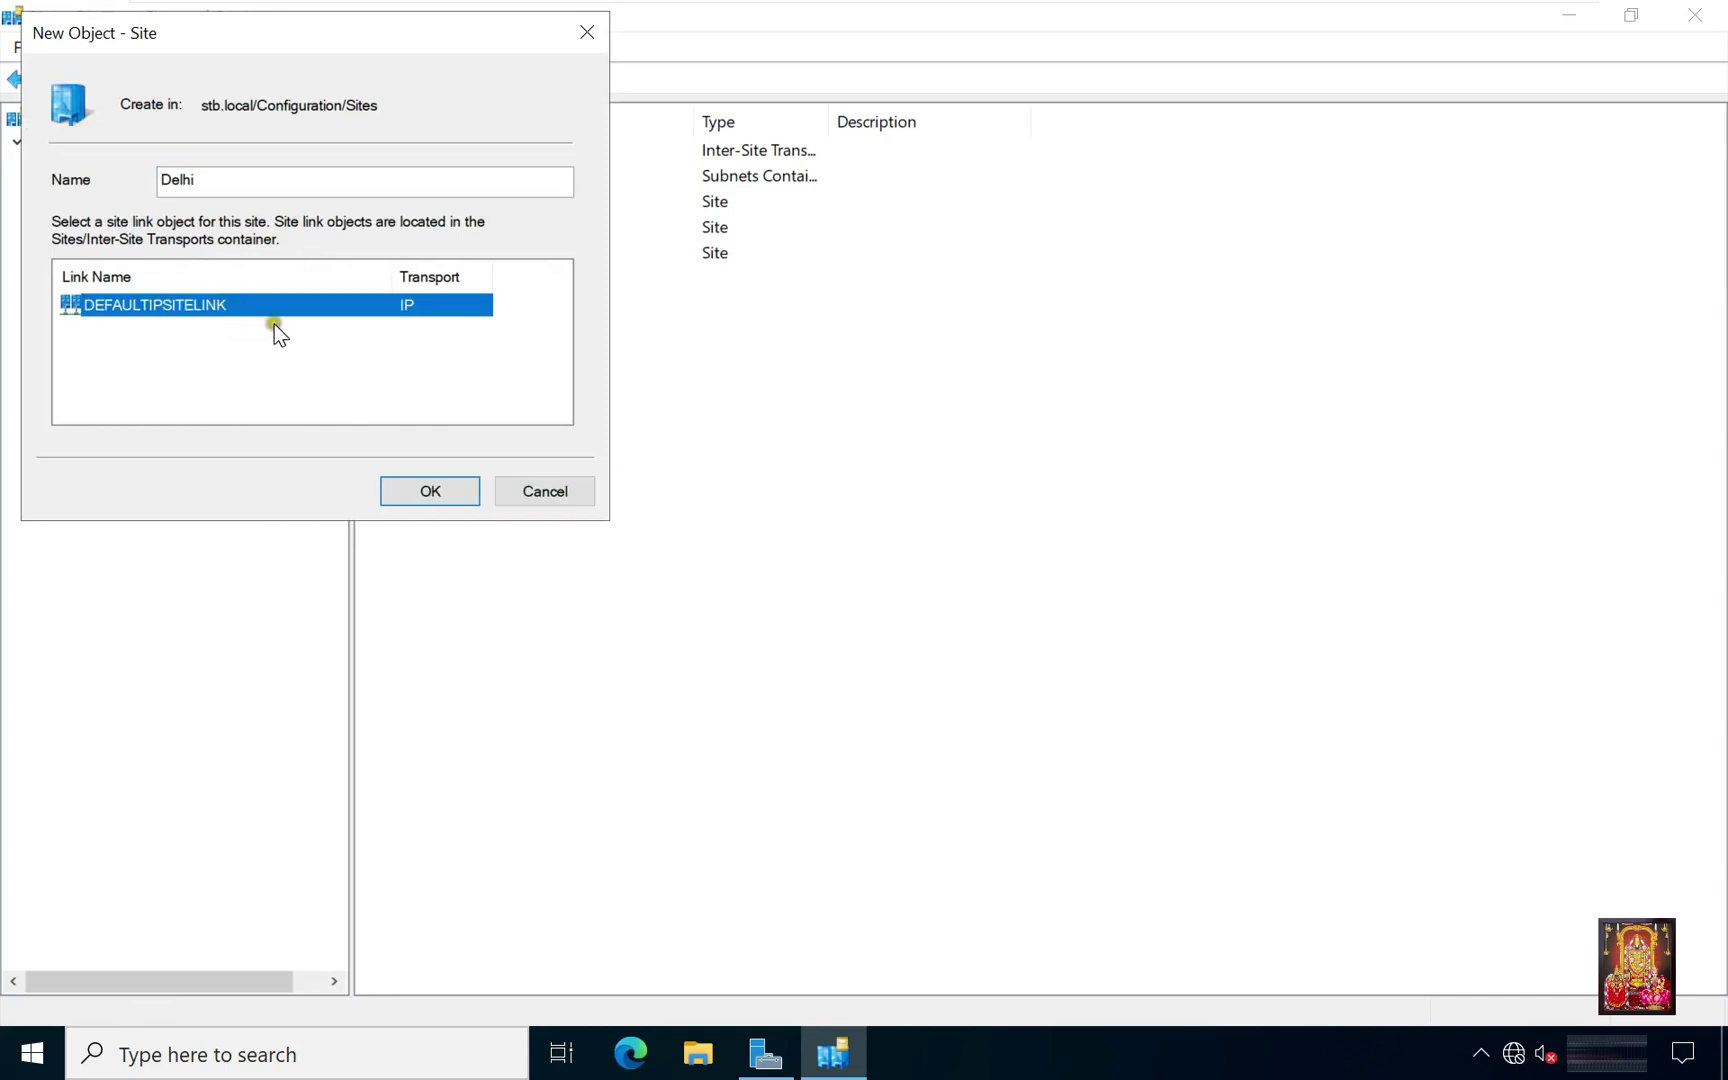
left_click(414, 490)
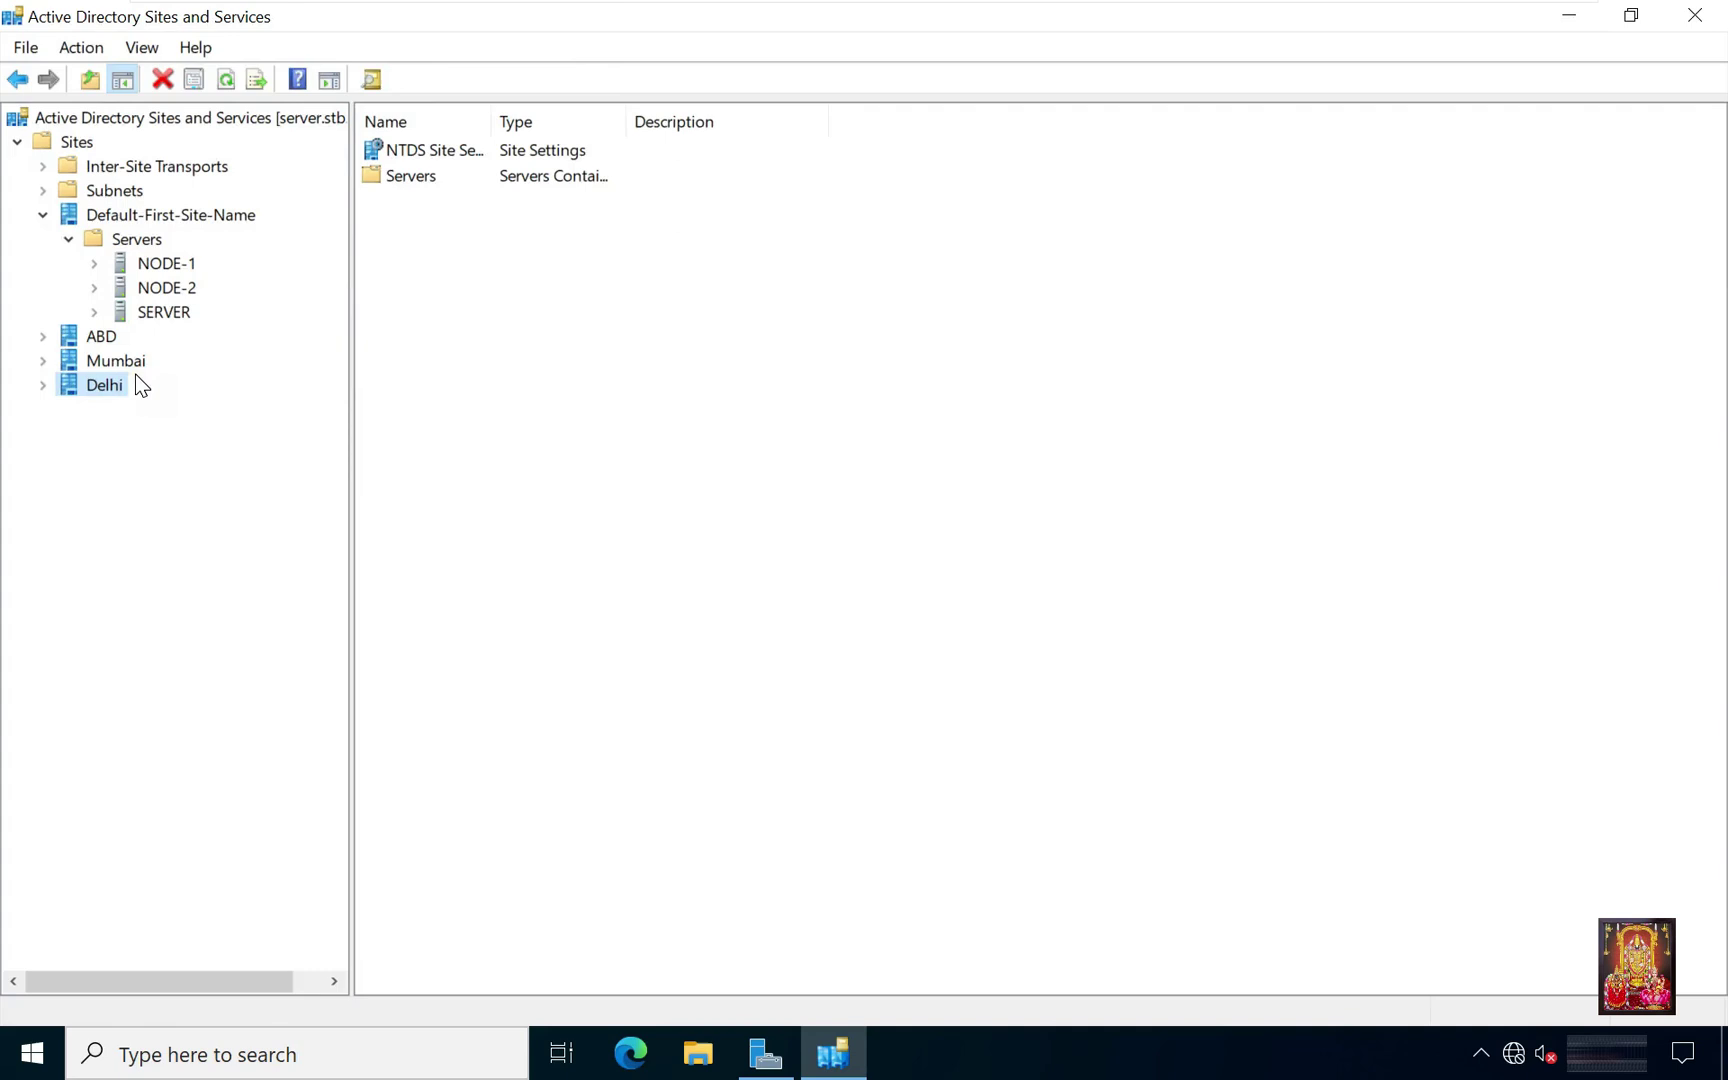
Move the SERVER domain controller into the ABD site.
left_click(158, 313)
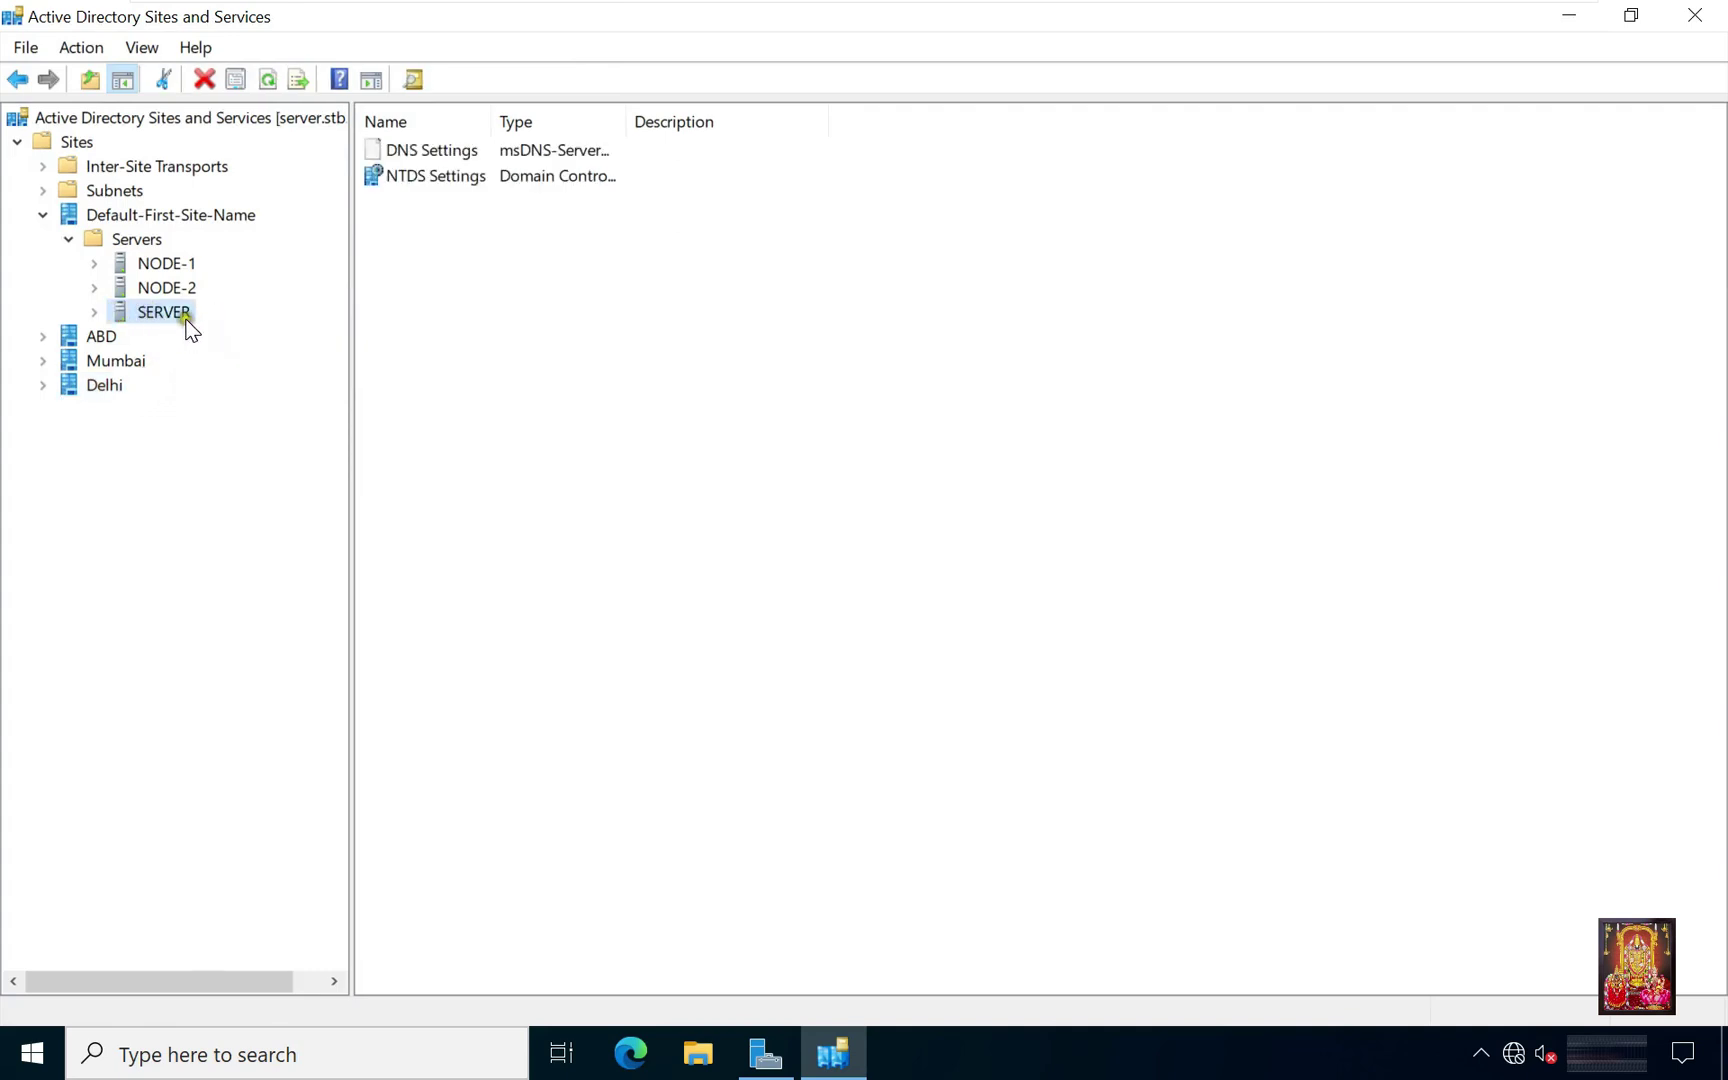
right_click(188, 313)
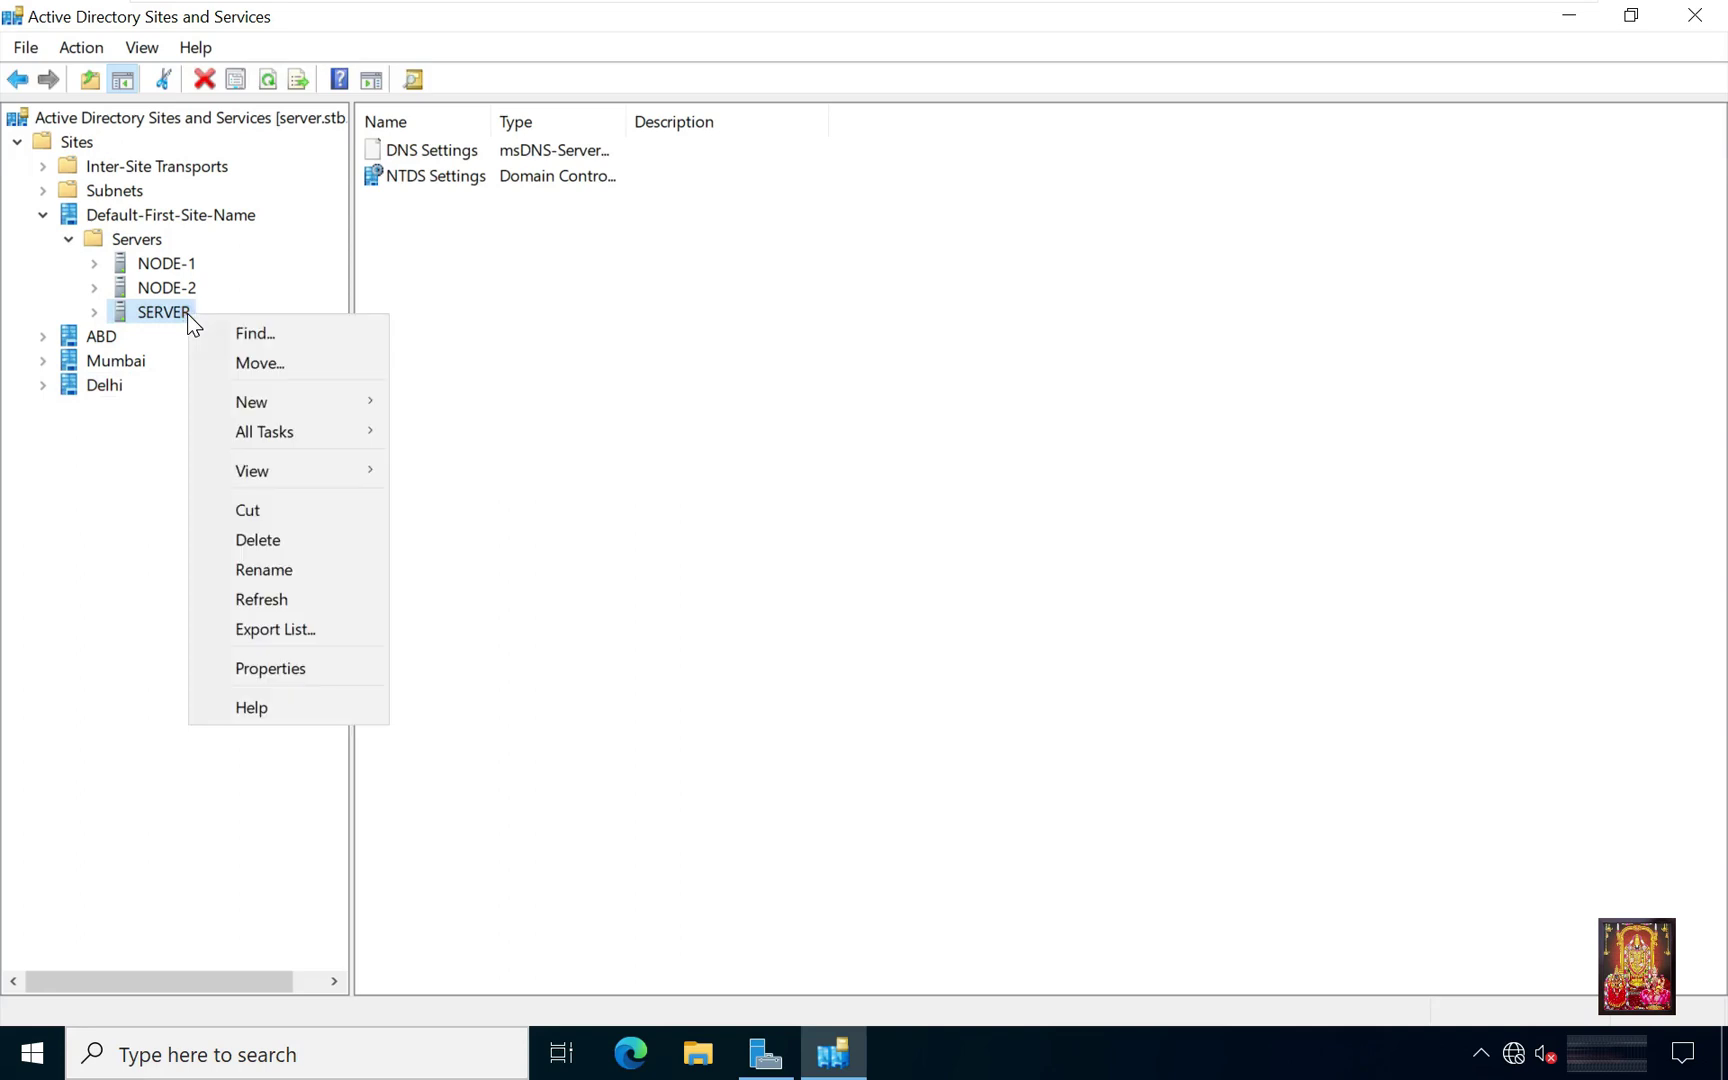
left_click(262, 365)
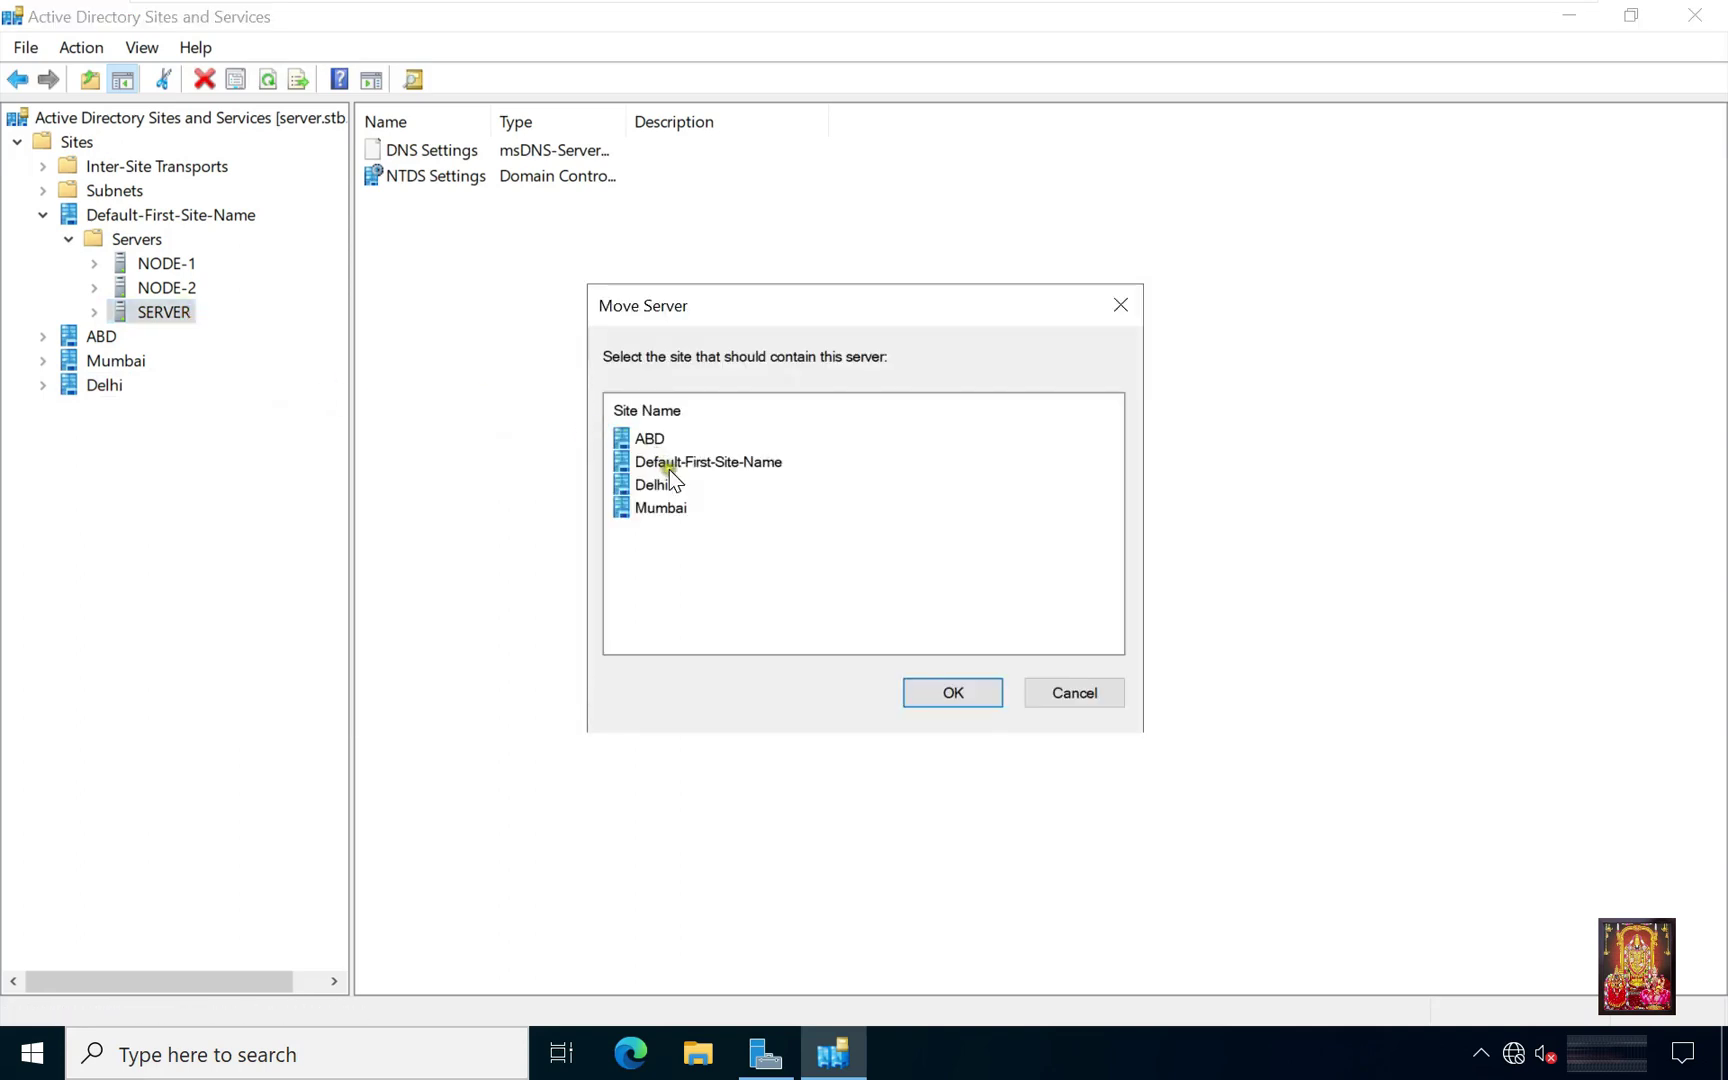
left_click(666, 440)
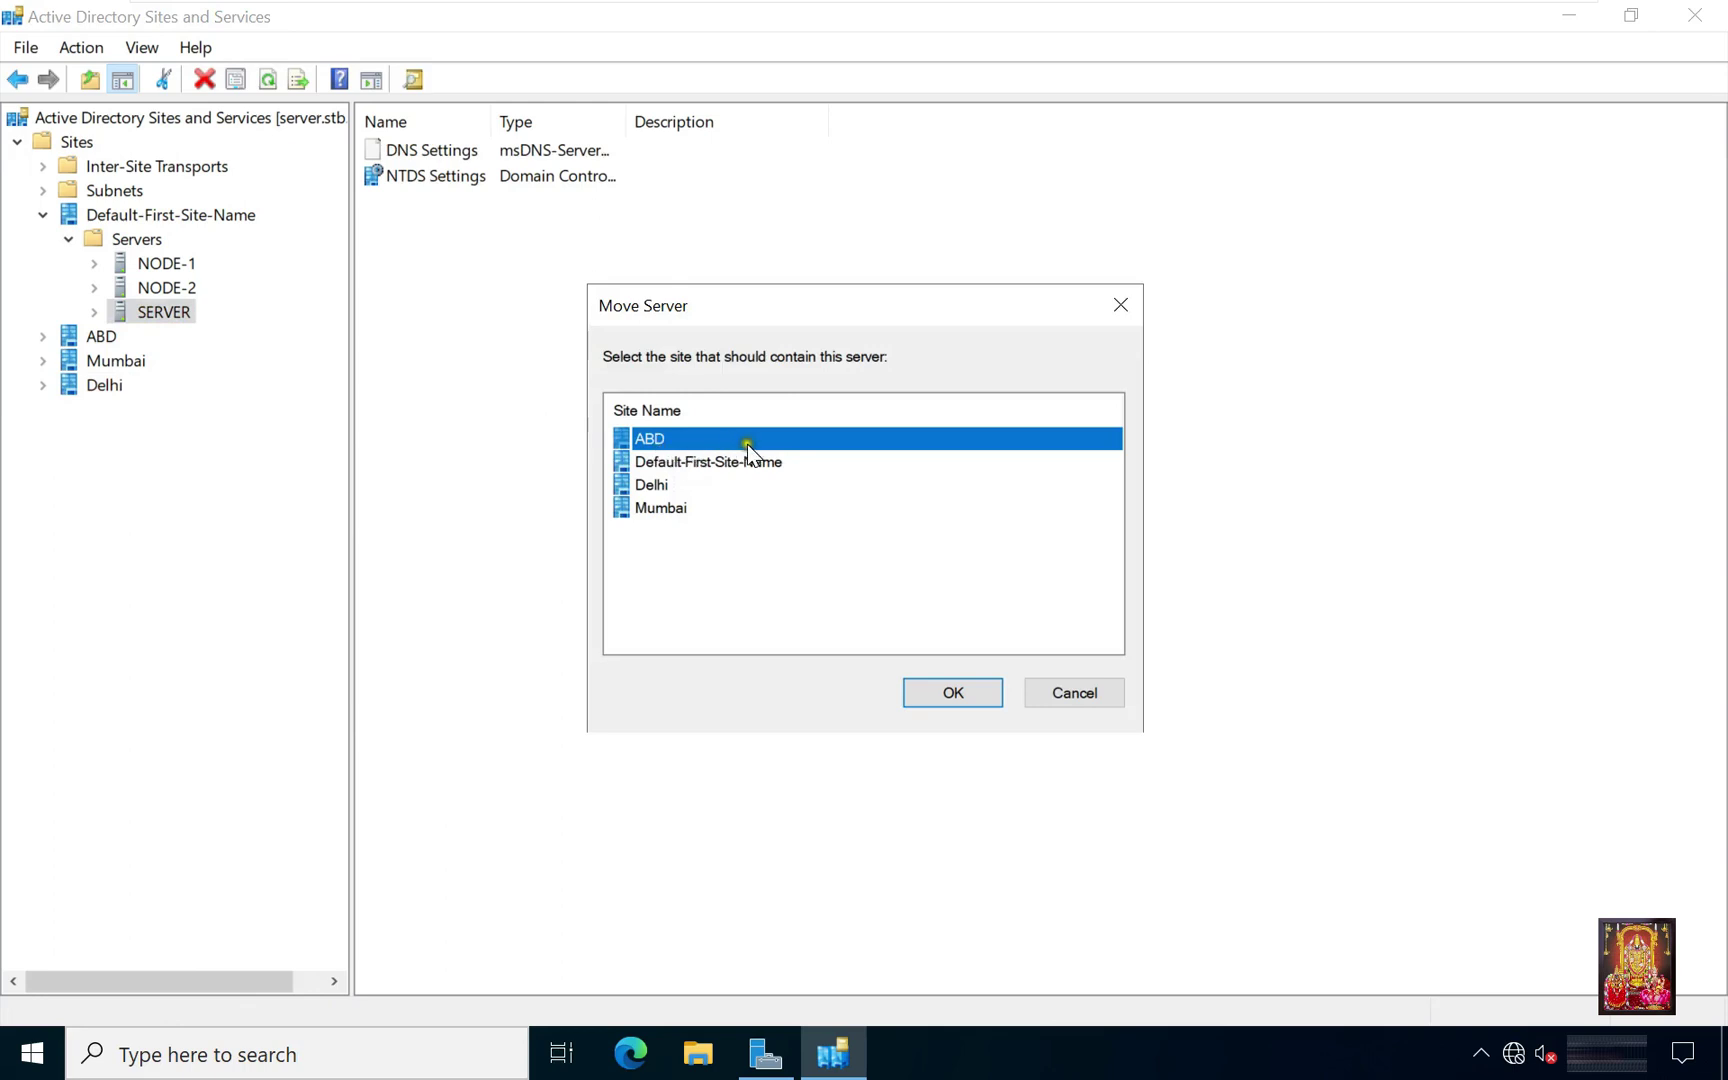
left_click(959, 691)
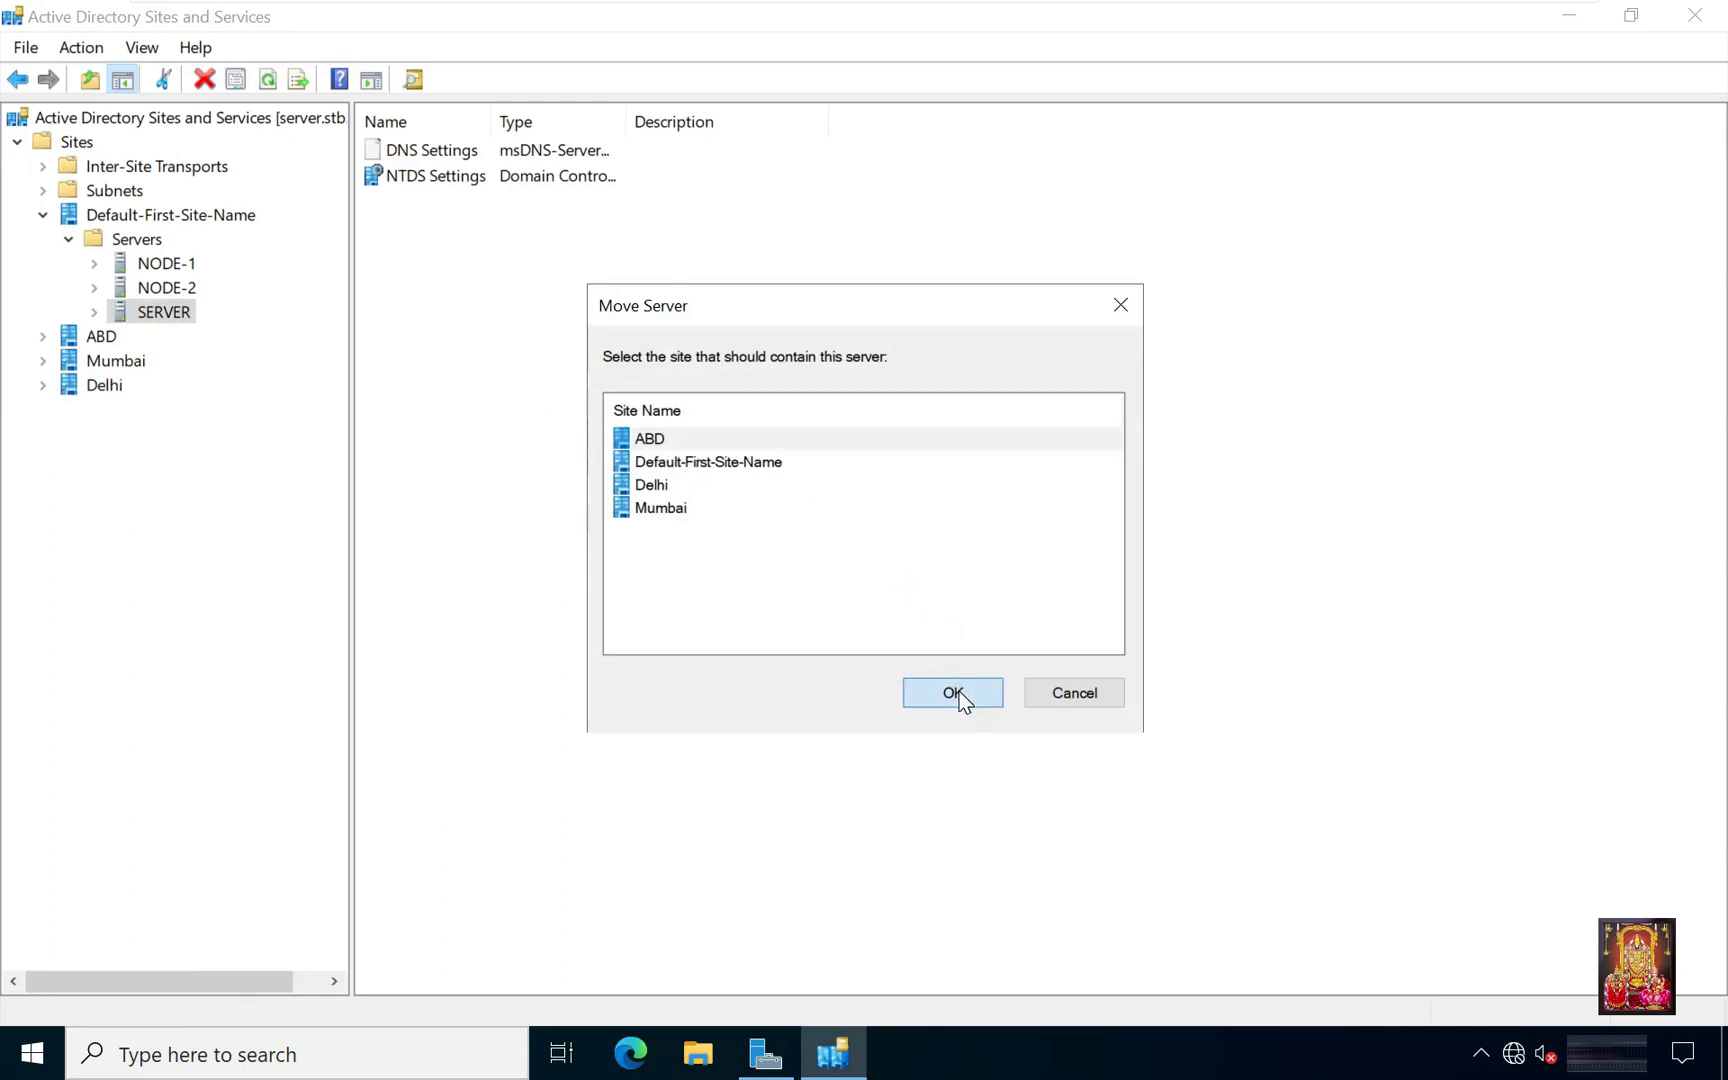
Start moving NODE-1 and choose Delhi as its new site.
left_click(161, 262)
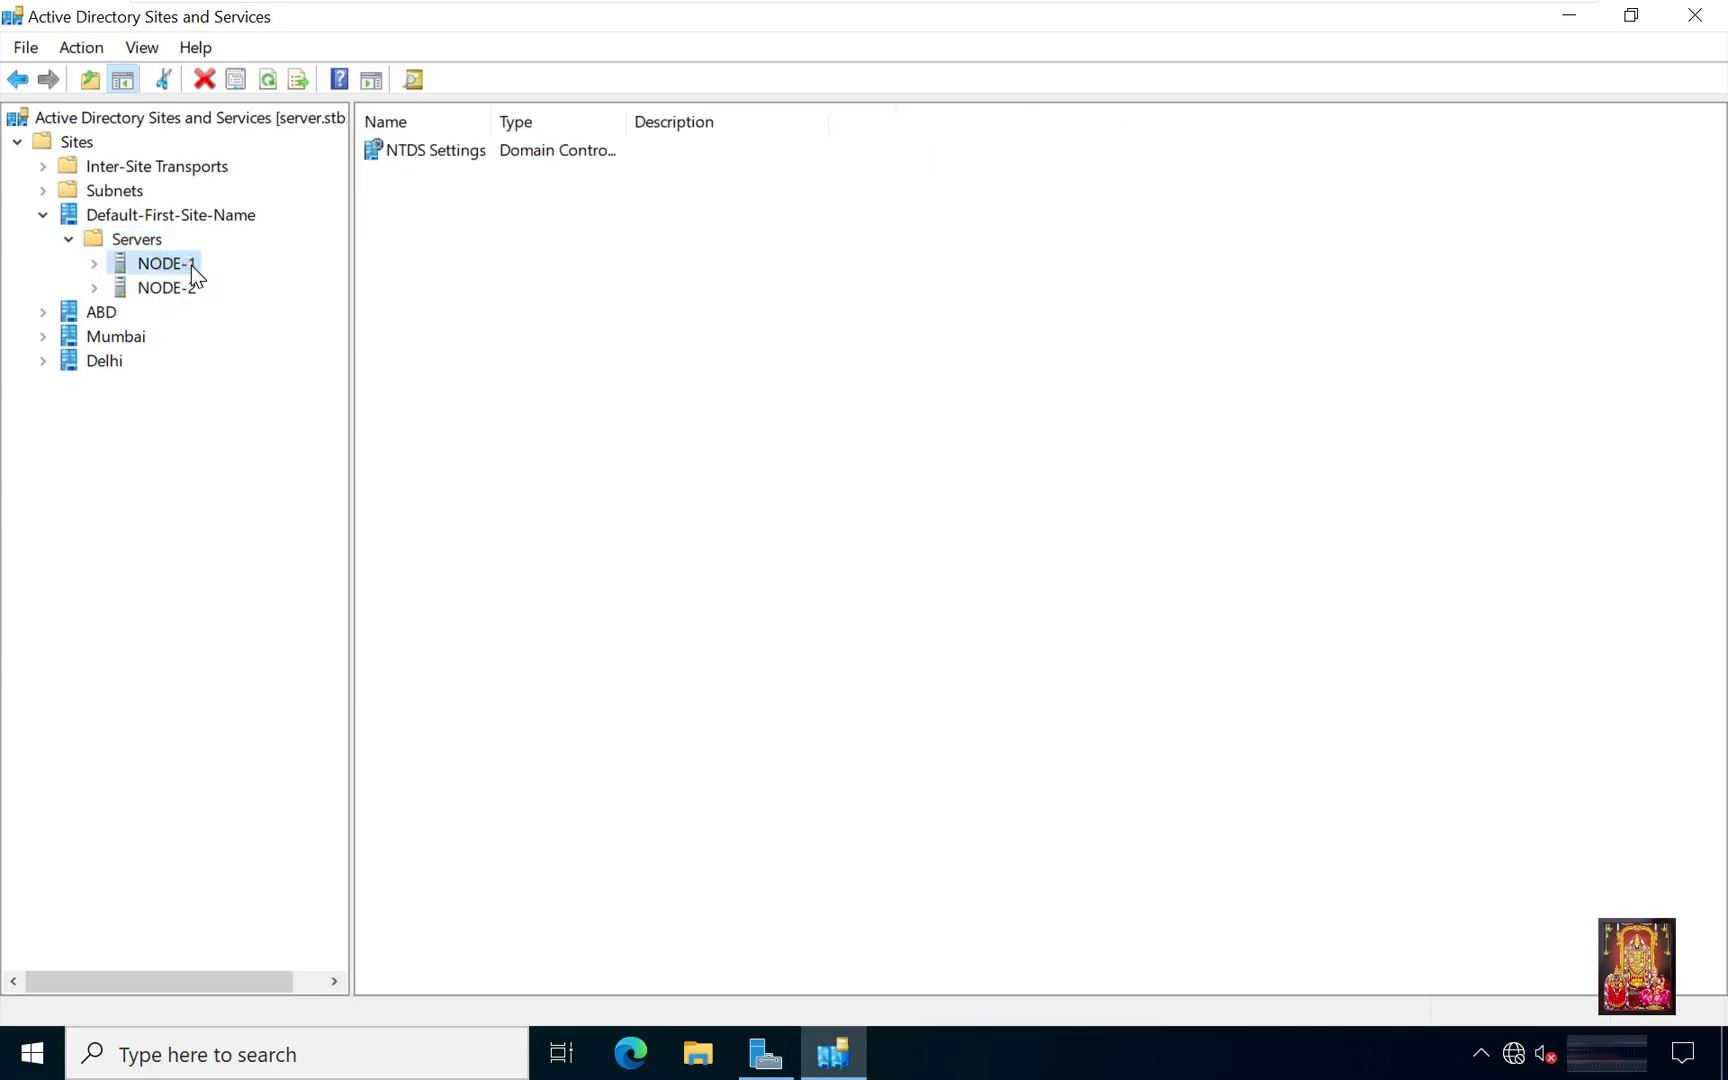
right_click(190, 265)
left_click(253, 316)
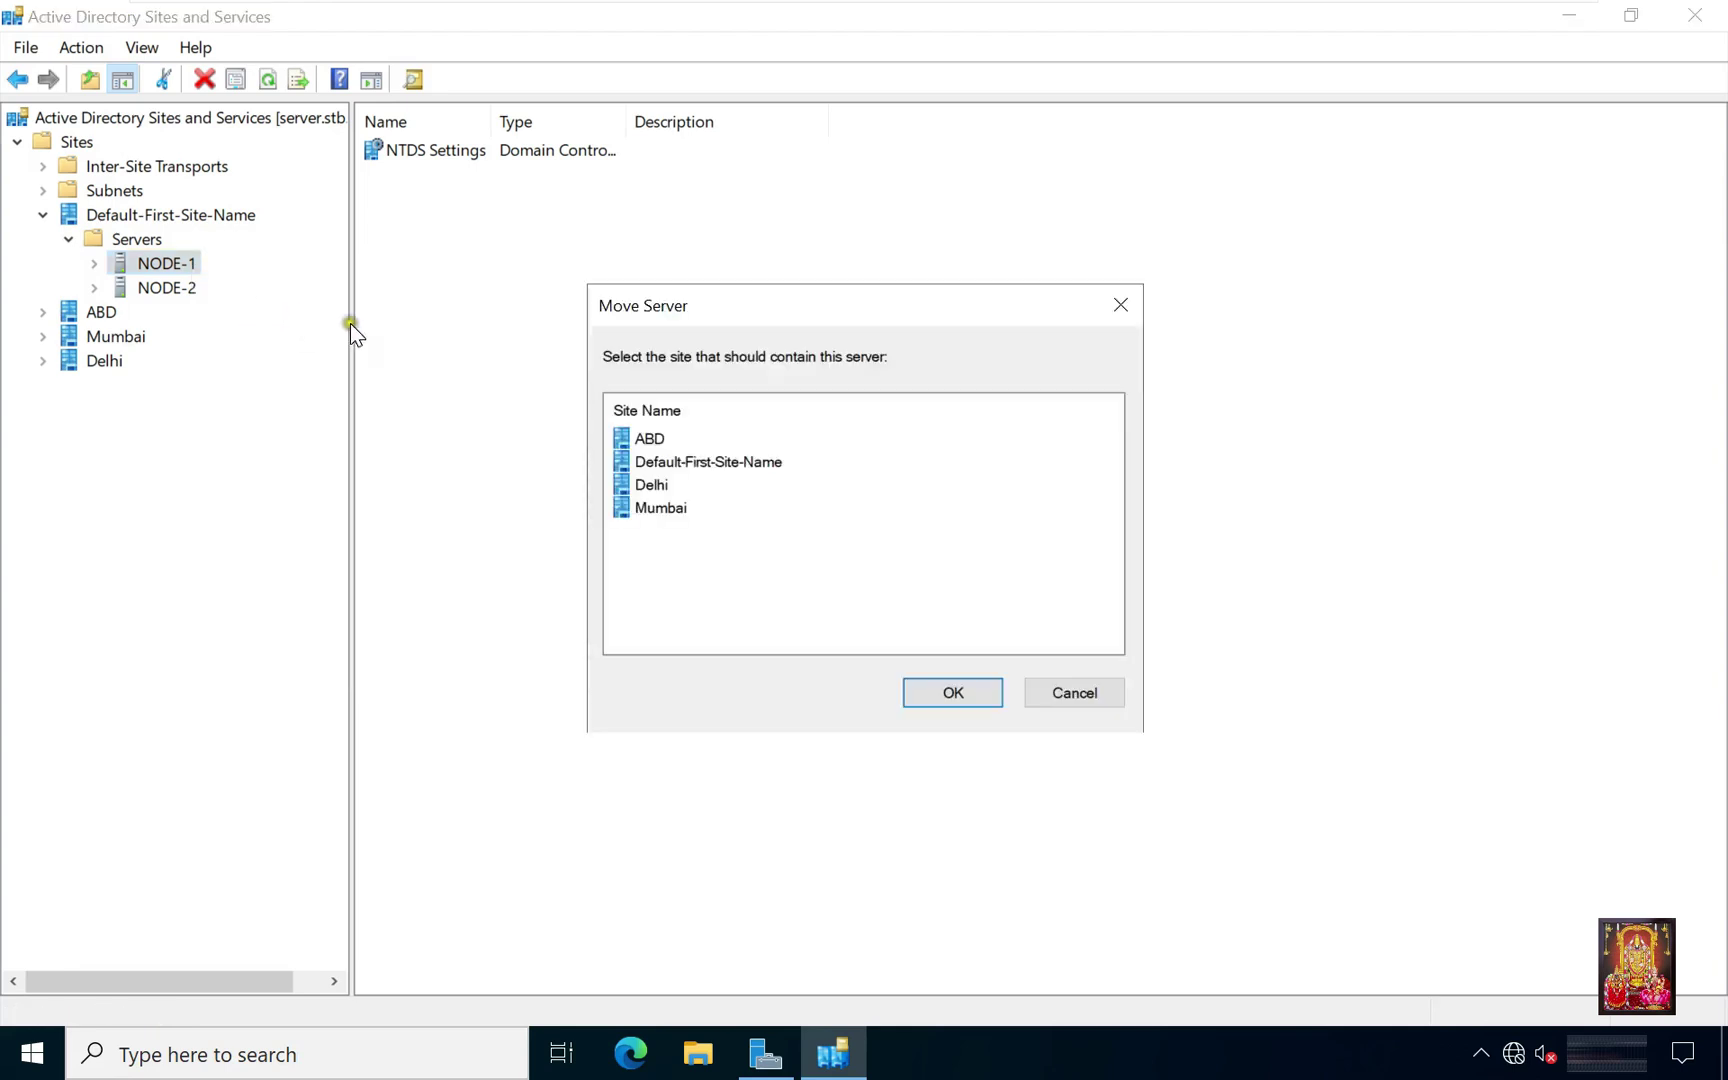
left_click(670, 486)
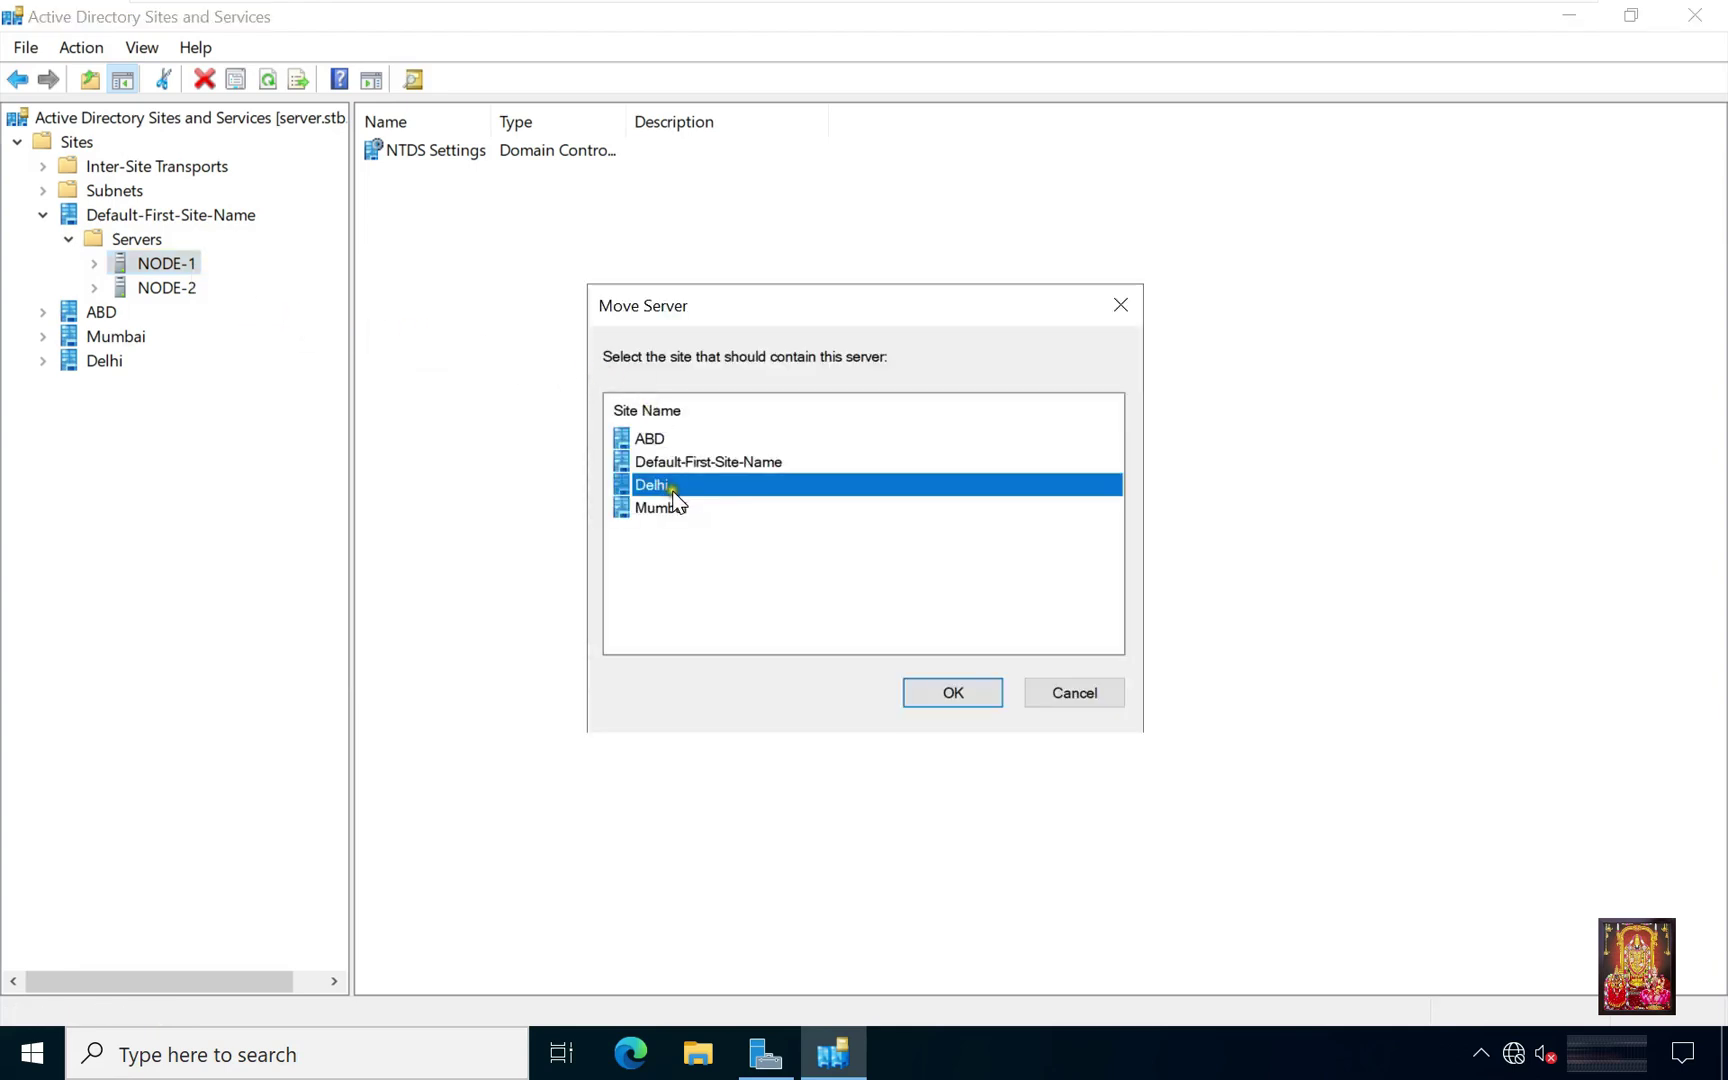
Confirm NODE-1's move to Delhi, then move NODE-2 into the Mumbai site.
left_click(938, 692)
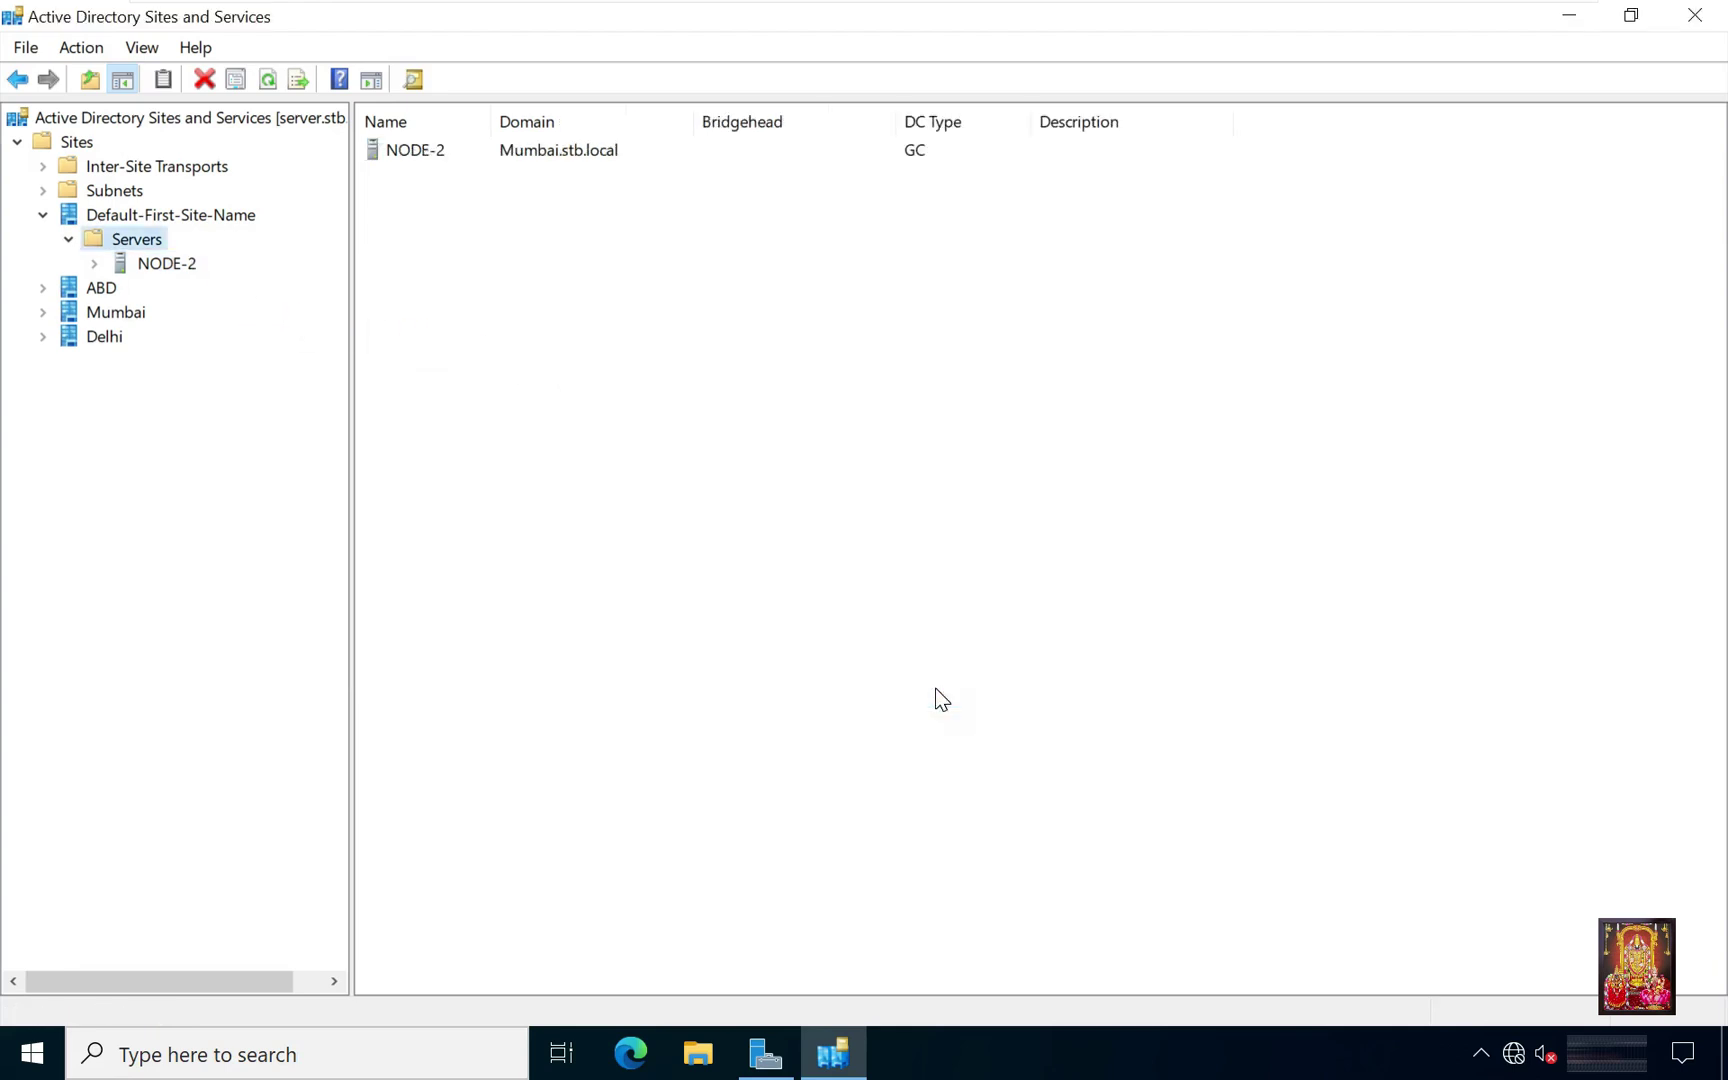
left_click(185, 264)
right_click(190, 272)
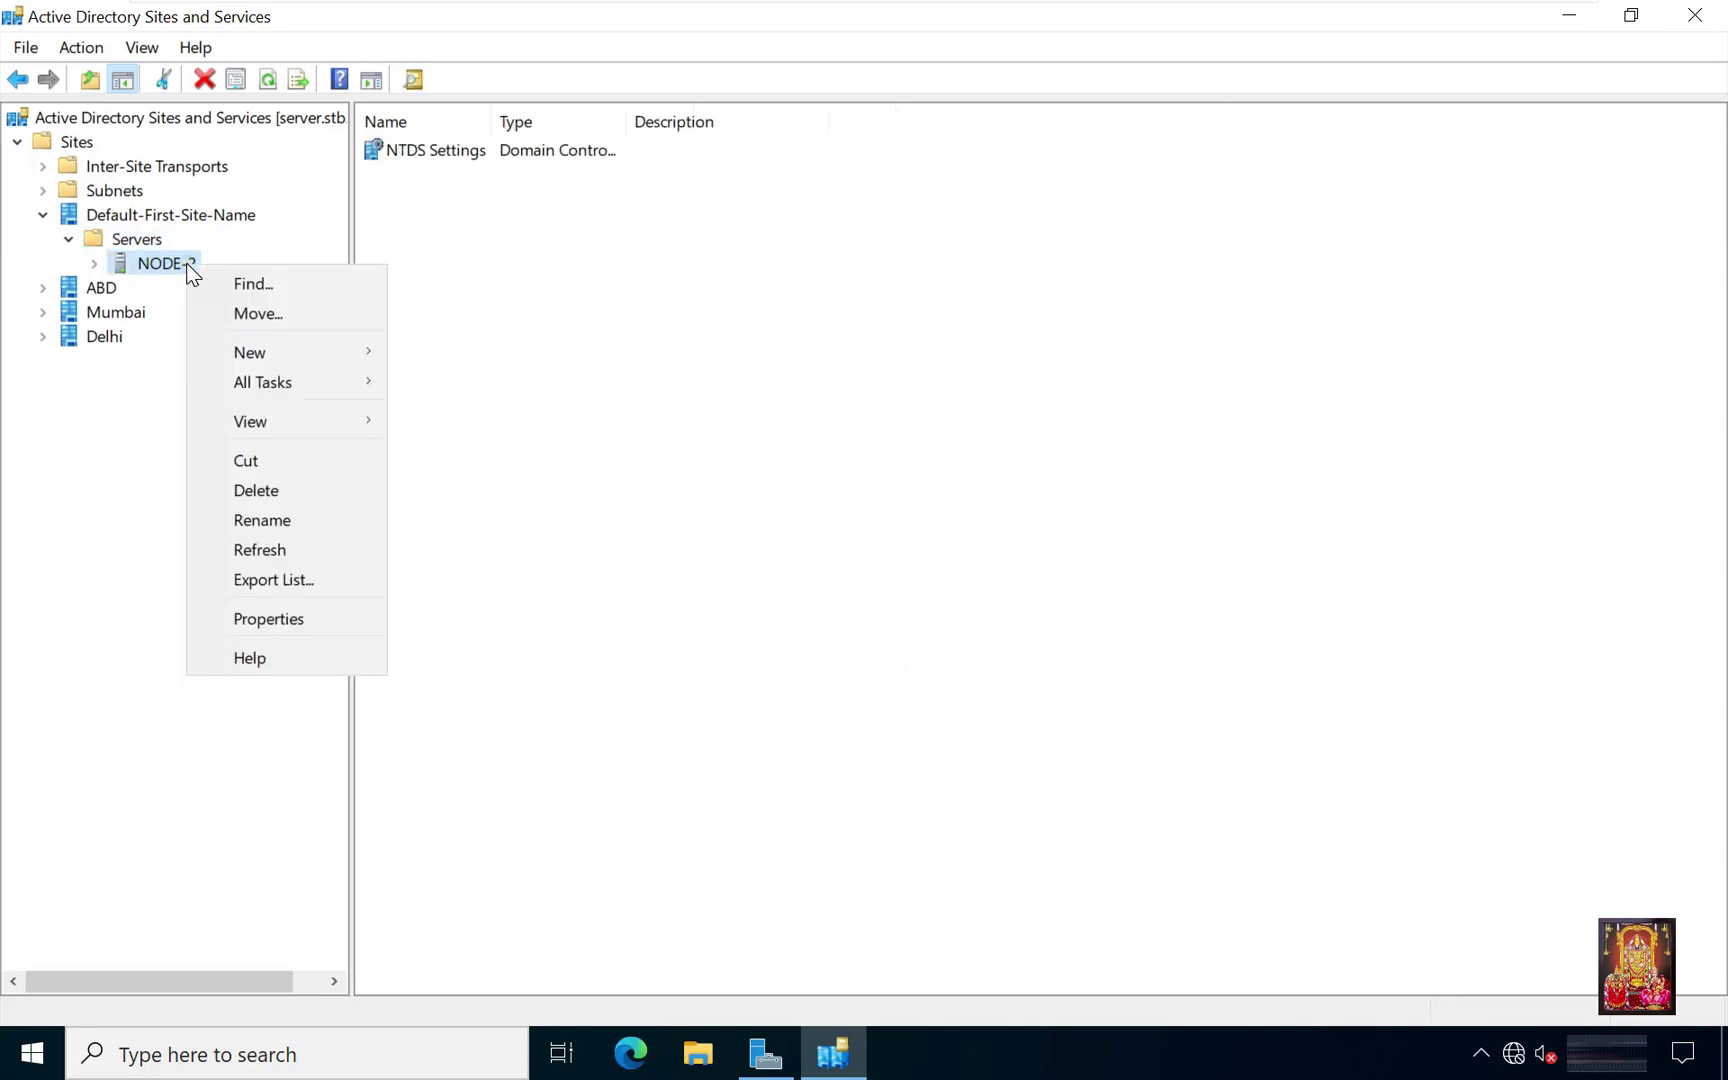
left_click(247, 322)
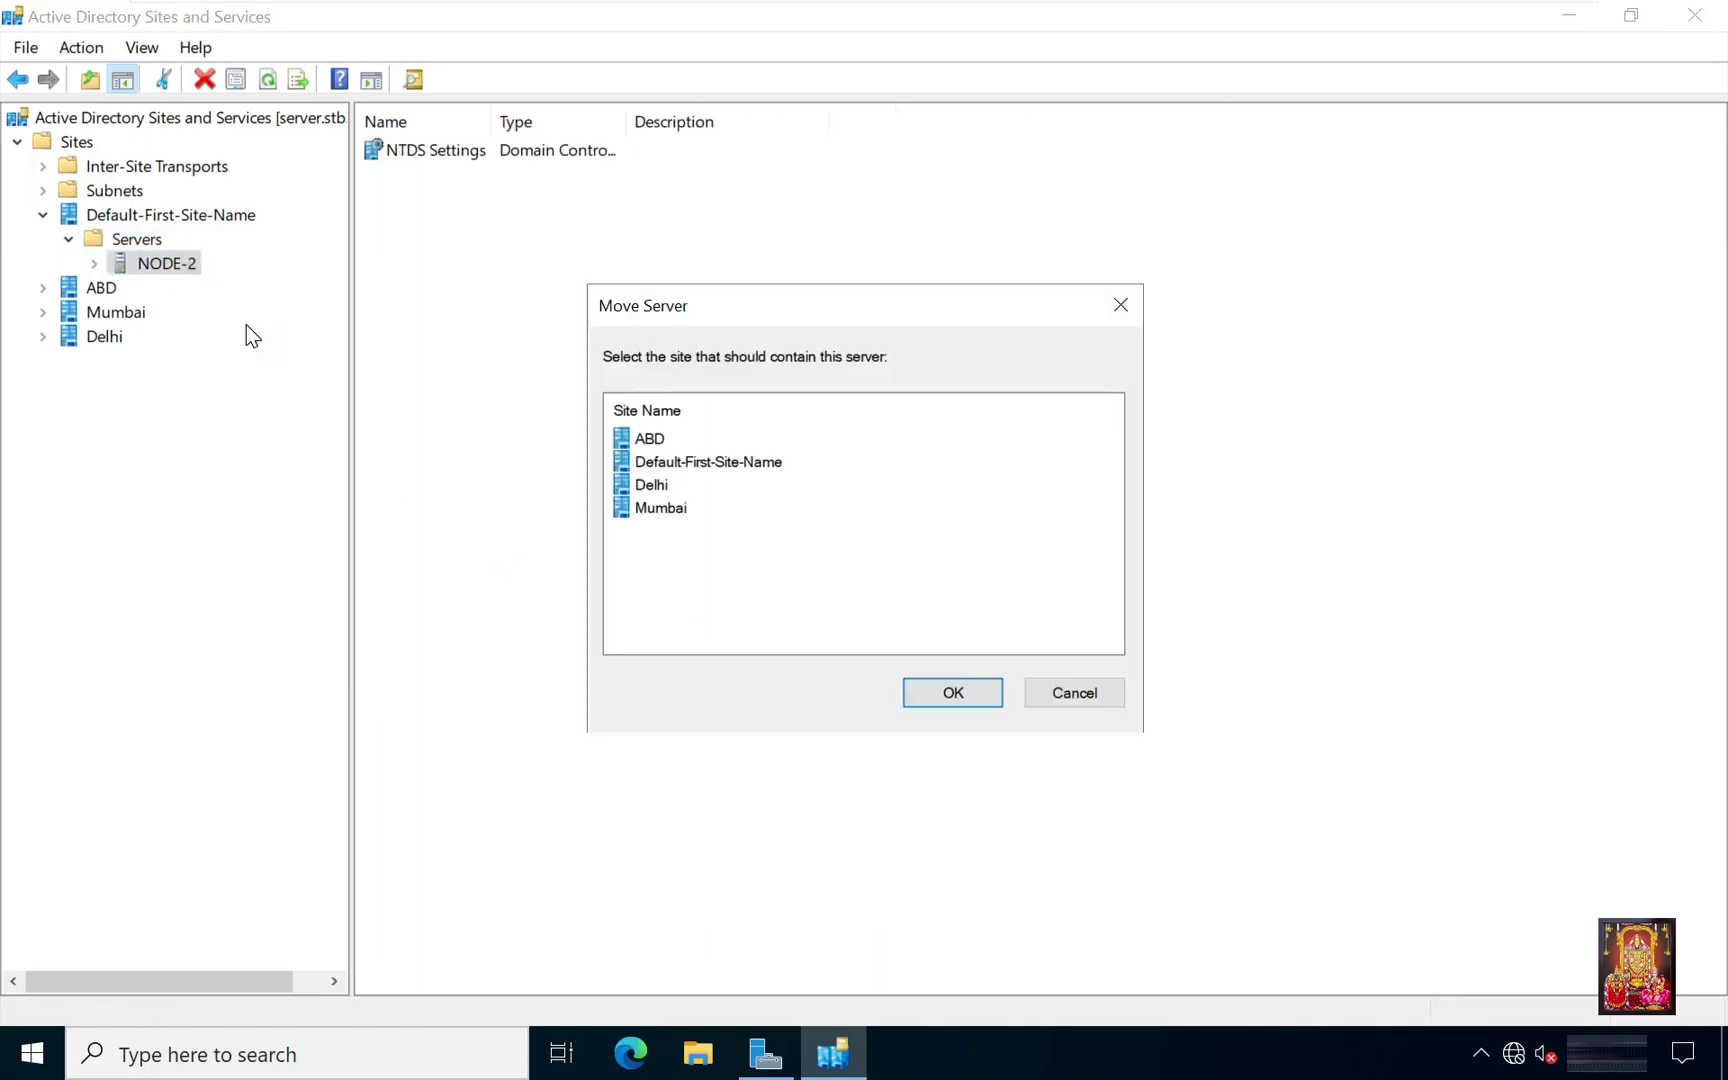
left_click(639, 508)
left_click(955, 692)
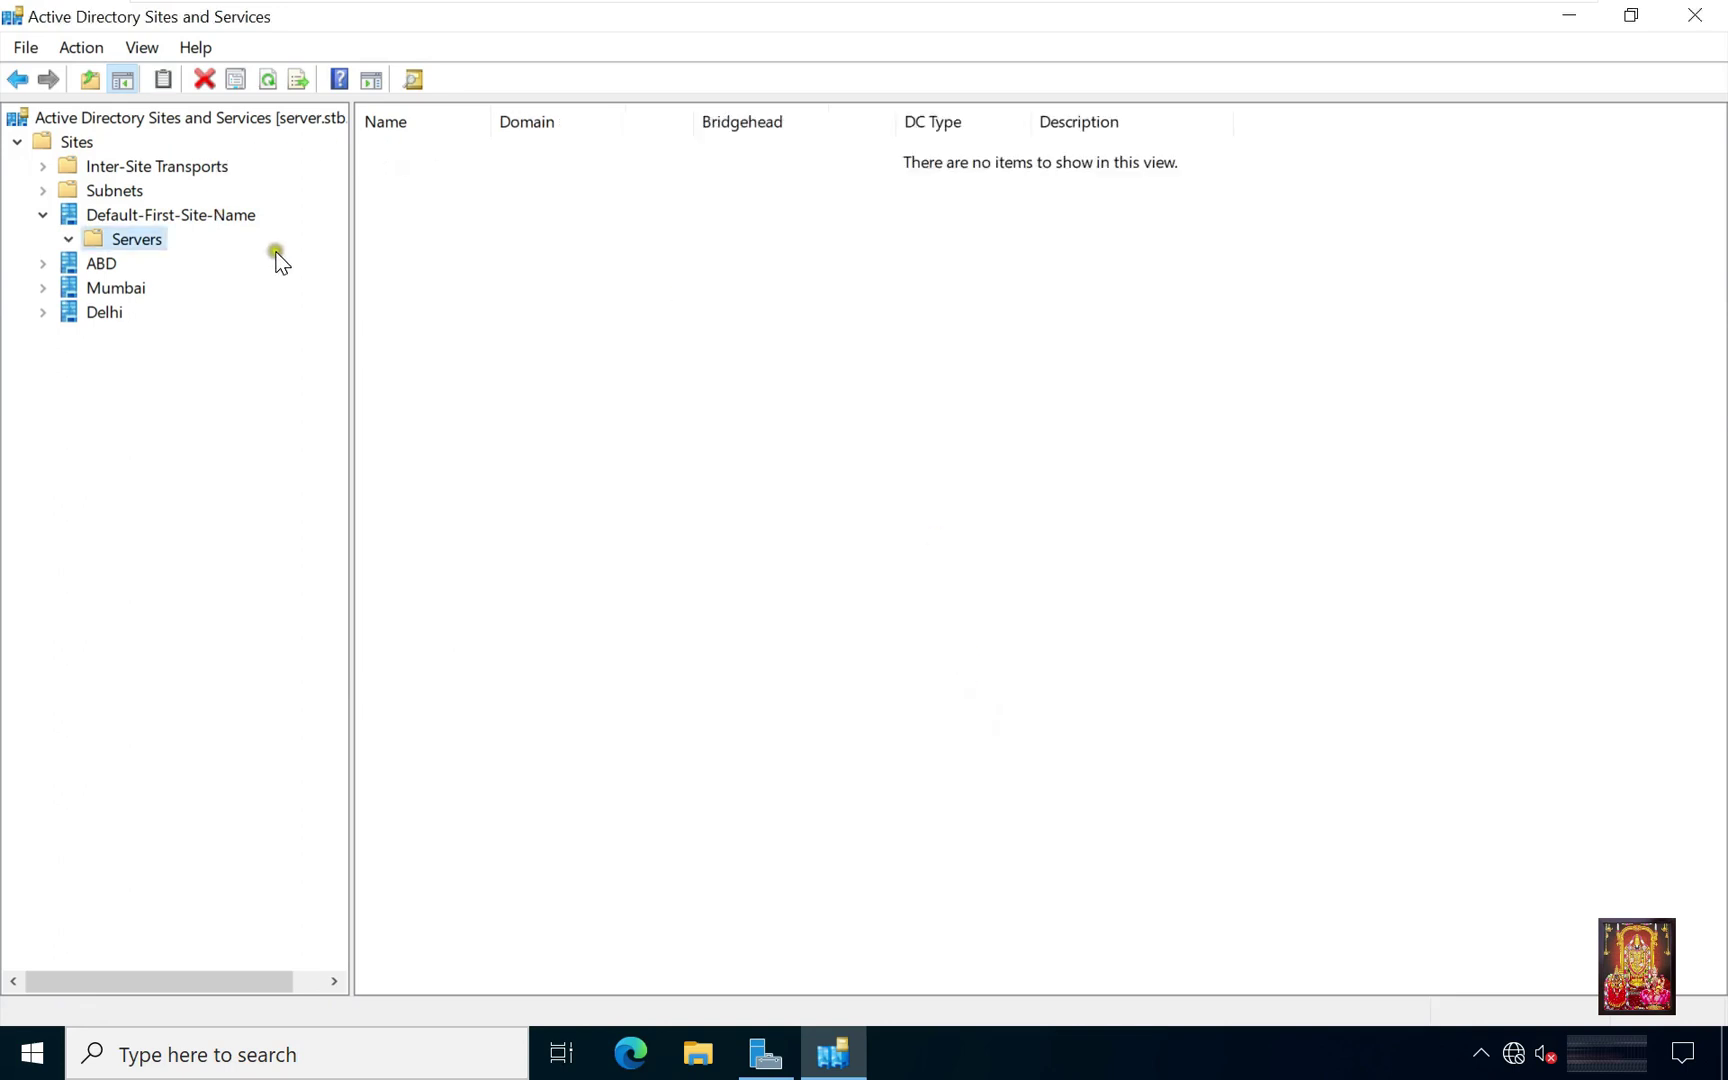
Expand ABD and Mumbai to show SERVER and NODE-2 with its NTDS Settings.
left_click(103, 265)
left_click(42, 265)
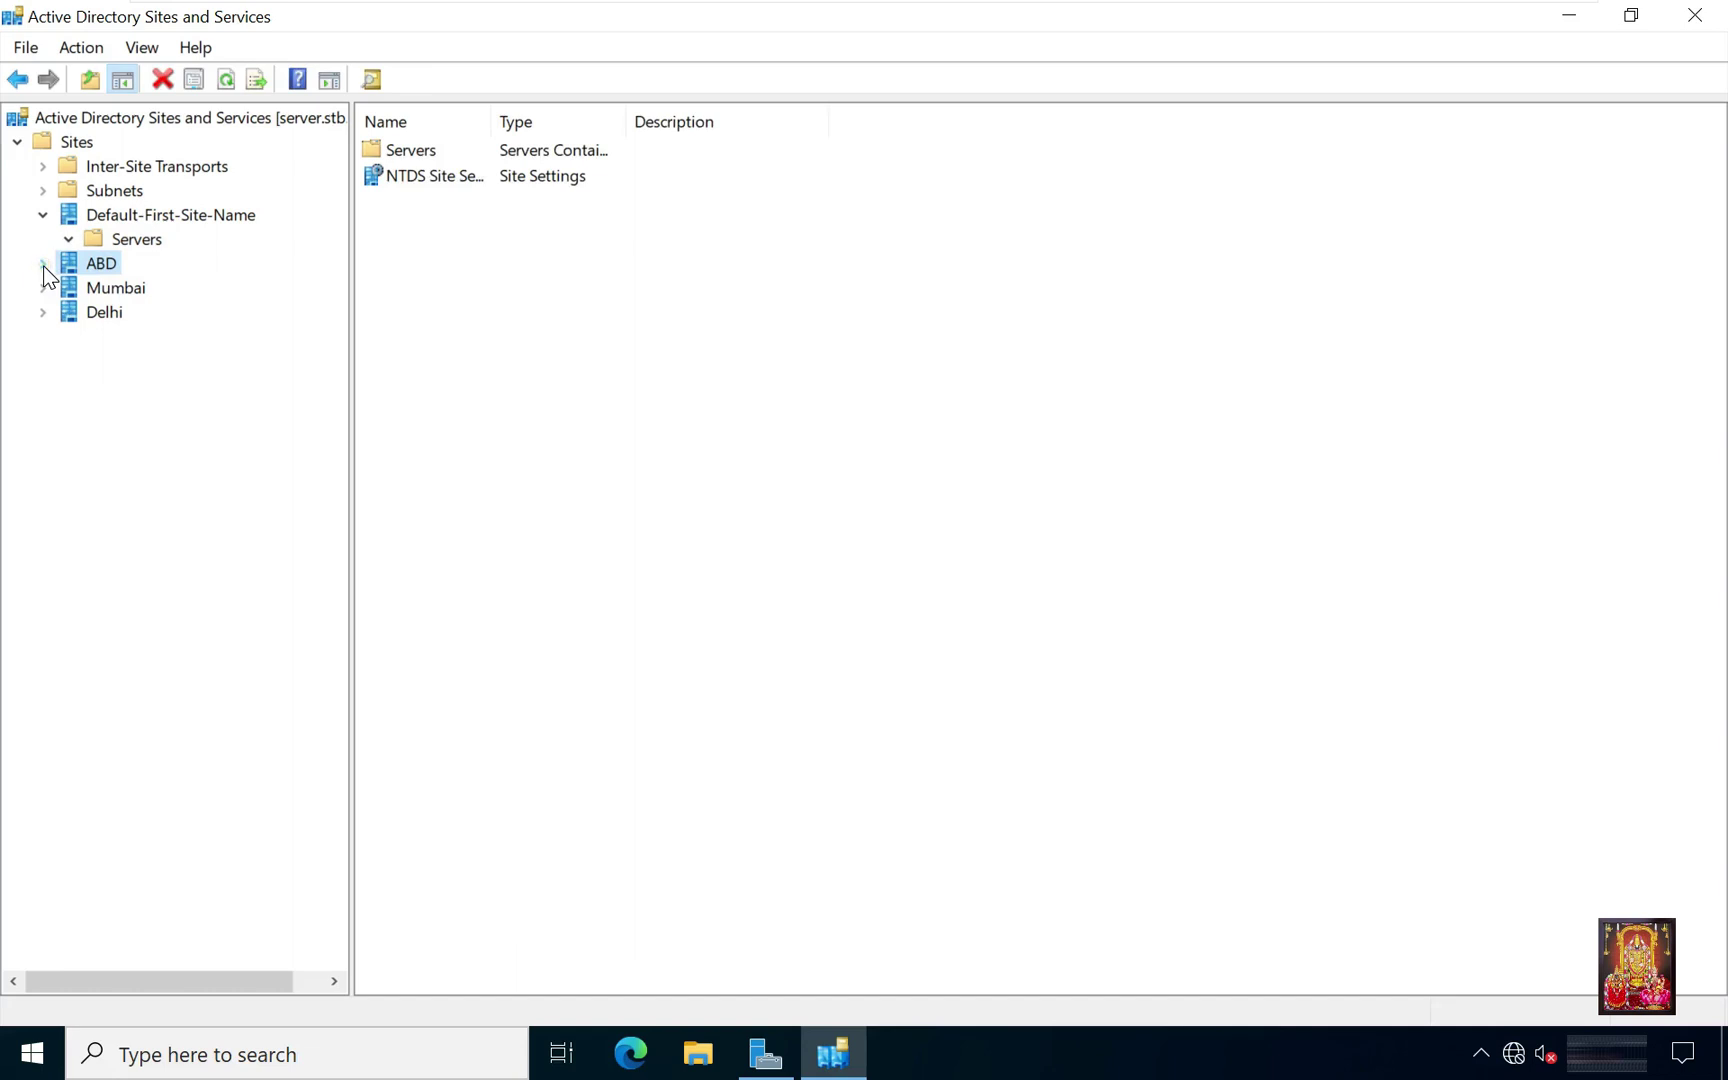
left_click(67, 290)
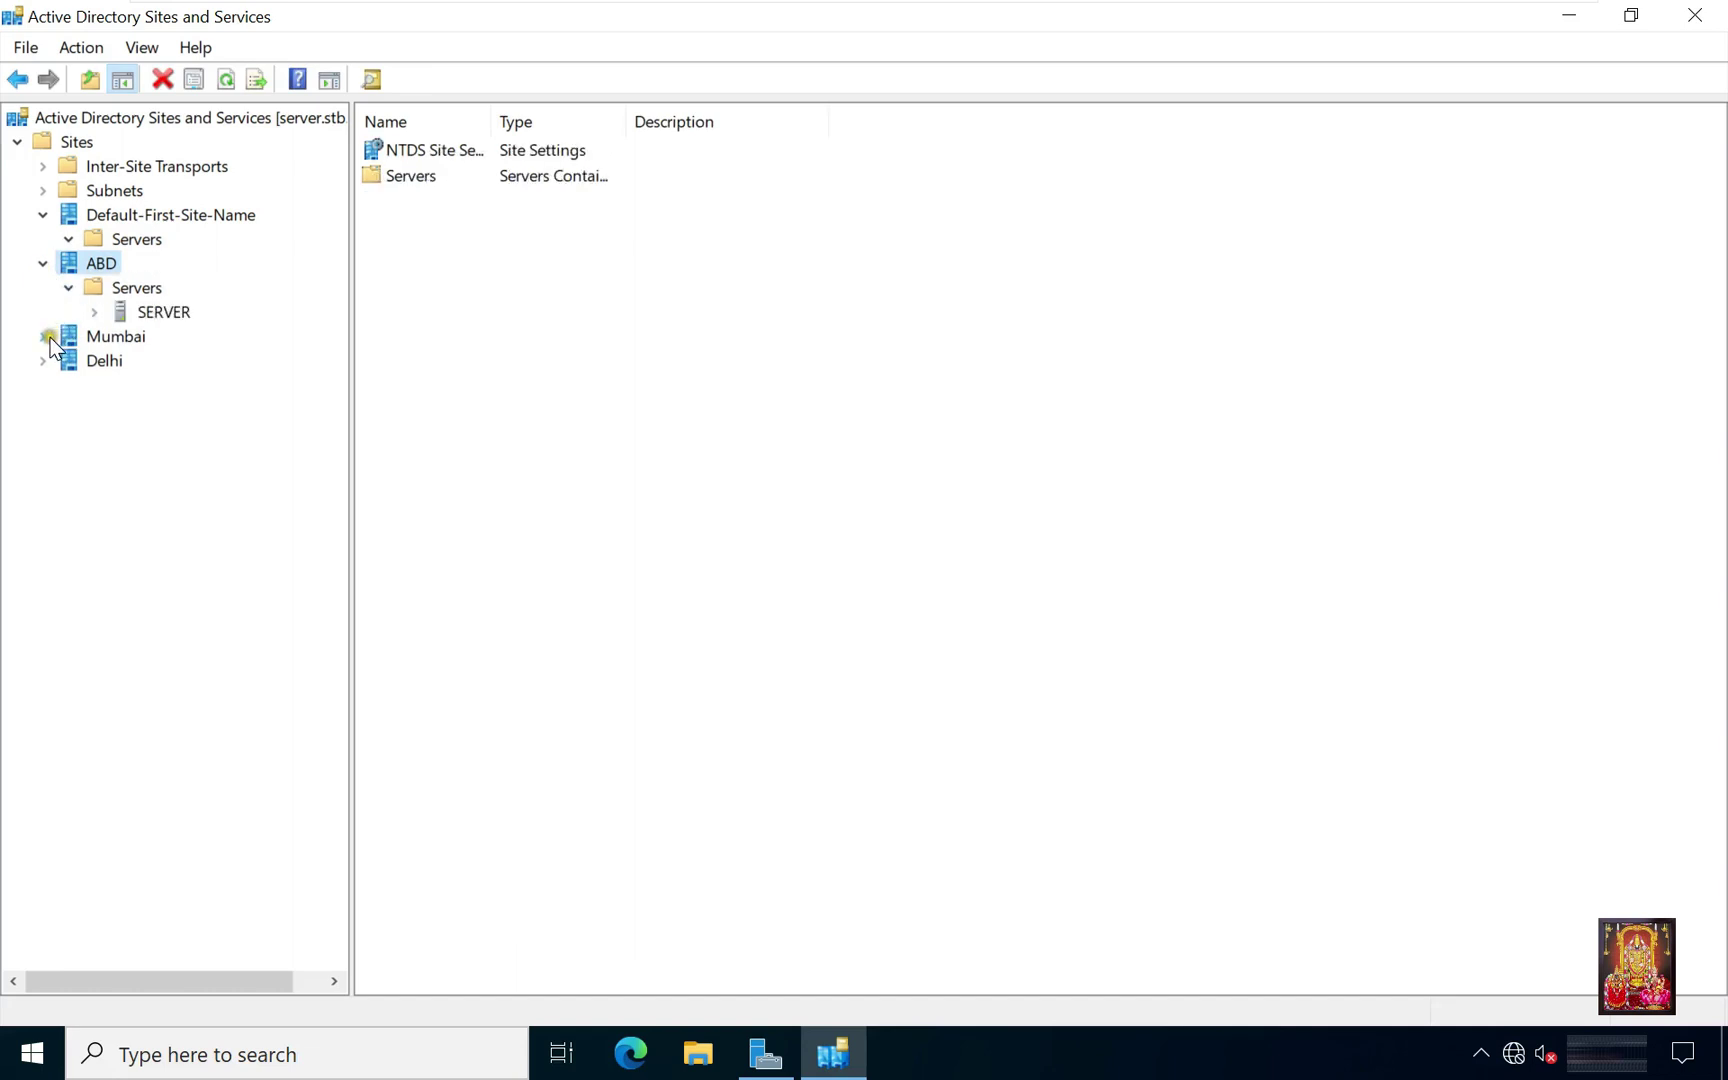
left_click(44, 337)
left_click(68, 358)
left_click(130, 385)
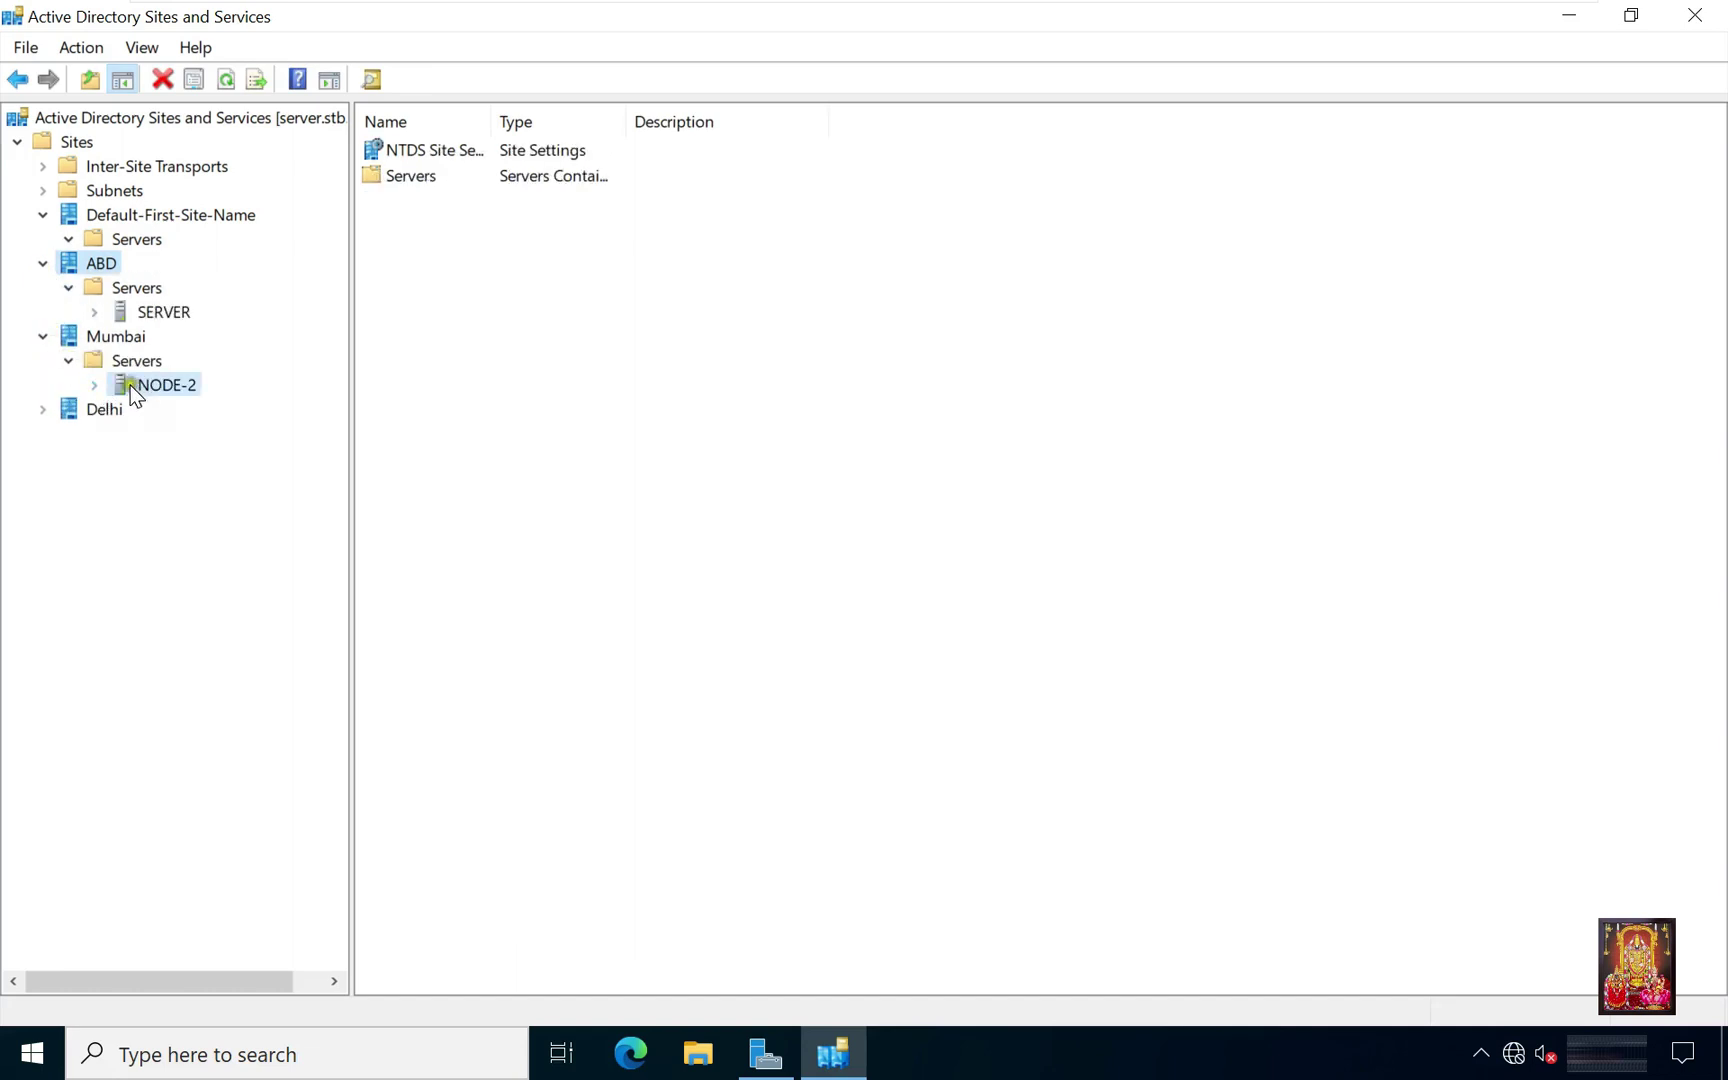
left_click(94, 385)
Expand Delhi's NODE-1 and ABD's SERVER to show their NTDS Settings.
left_click(43, 437)
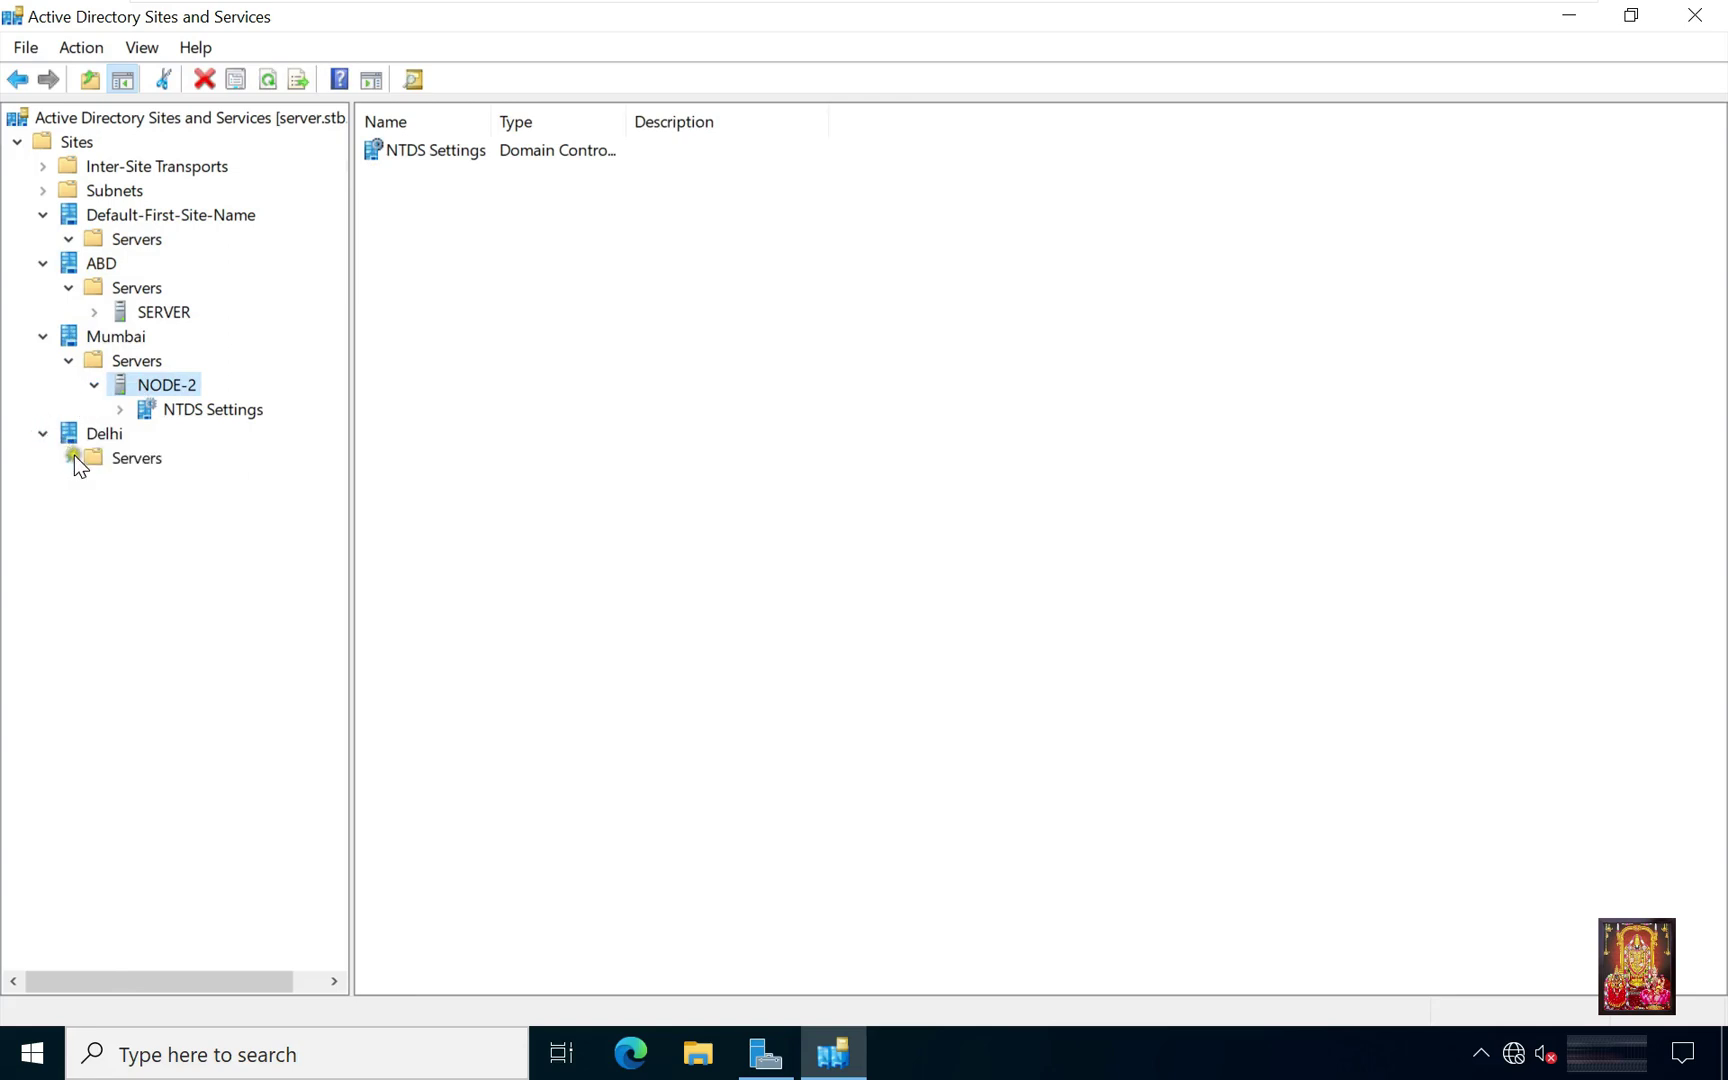
left_click(69, 458)
left_click(86, 457)
left_click(117, 481)
left_click(94, 483)
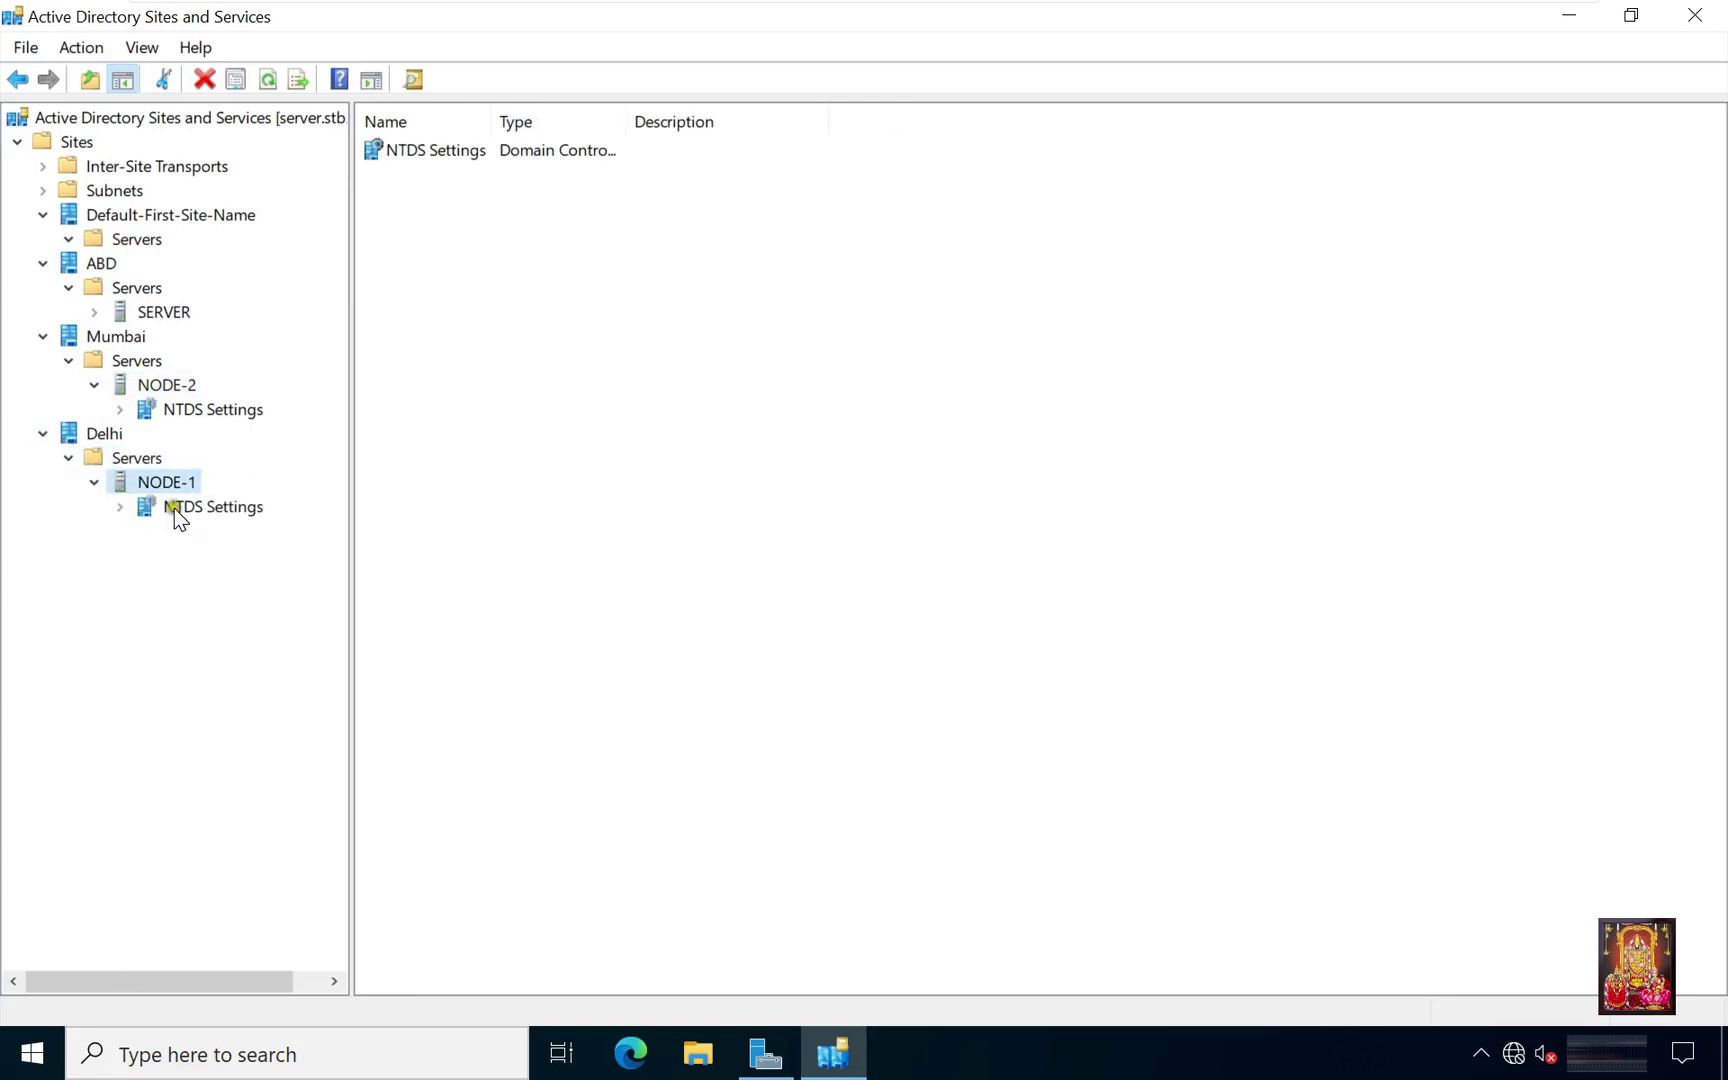
left_click(95, 312)
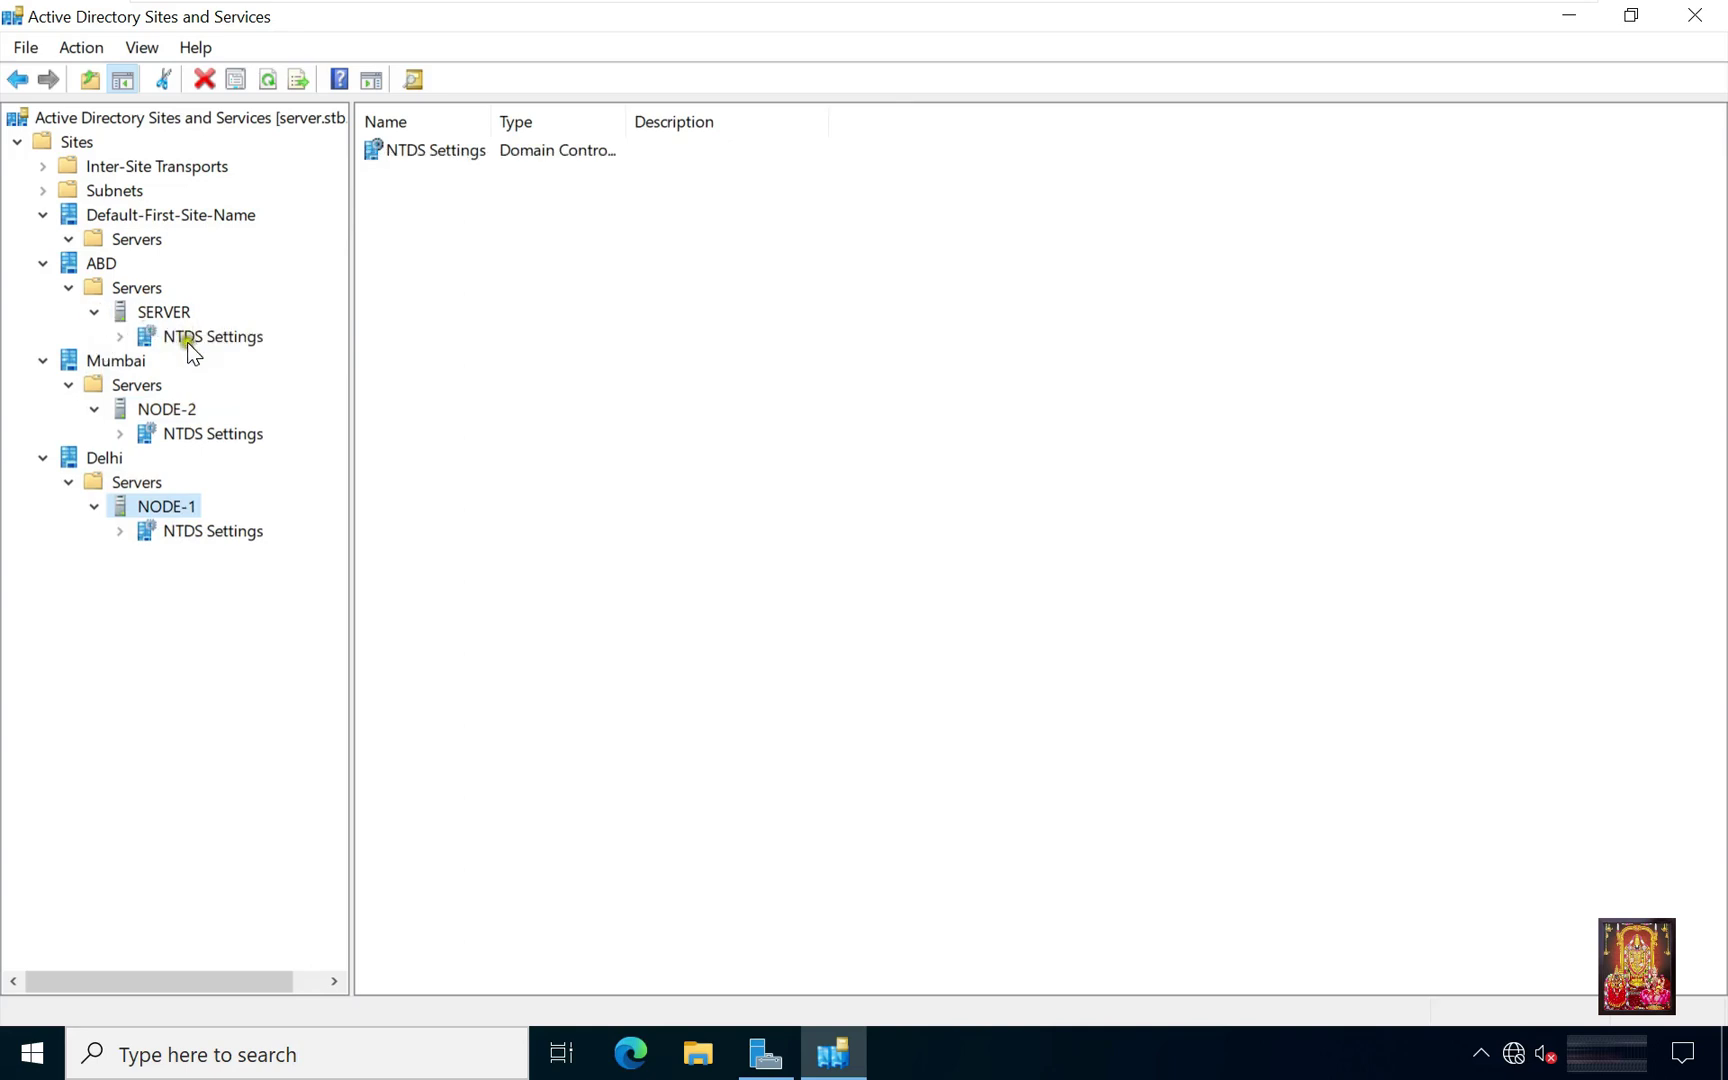
left_click(190, 339)
Add a new subnet with prefix 172.16.0.0/16 under Subnets, linked to the ABD site.
left_click(126, 196)
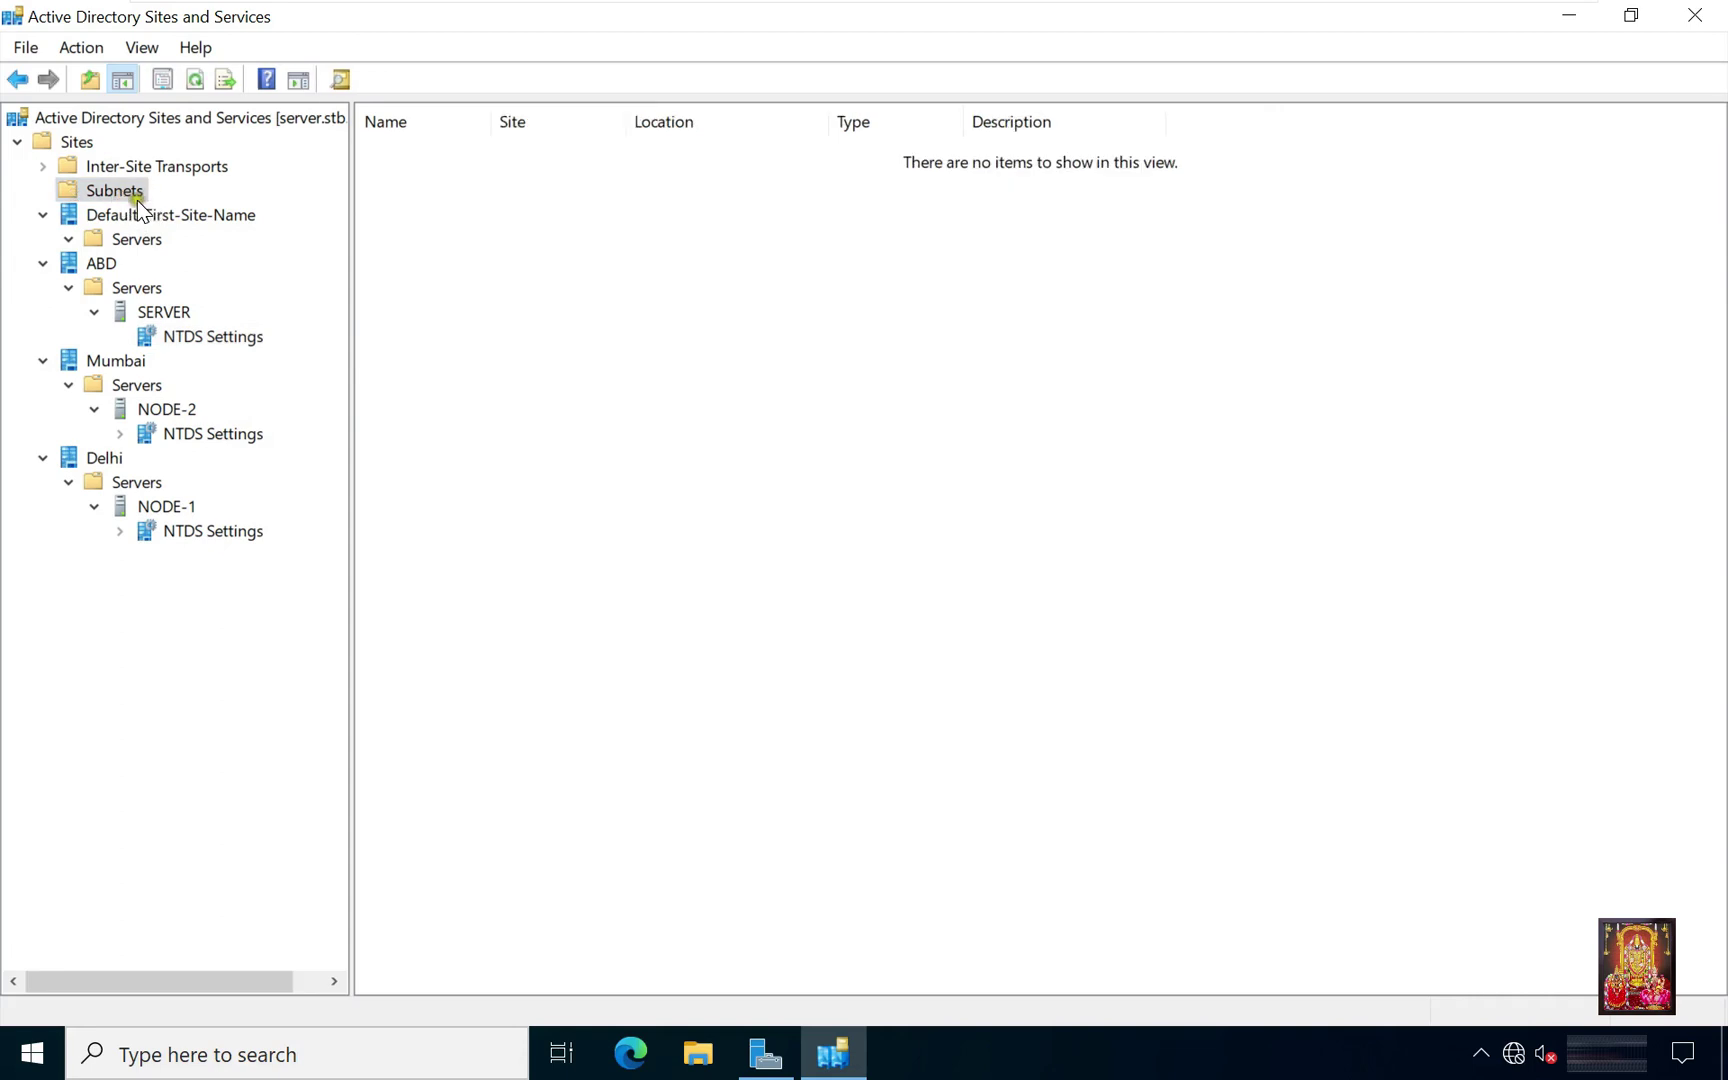
right_click(137, 203)
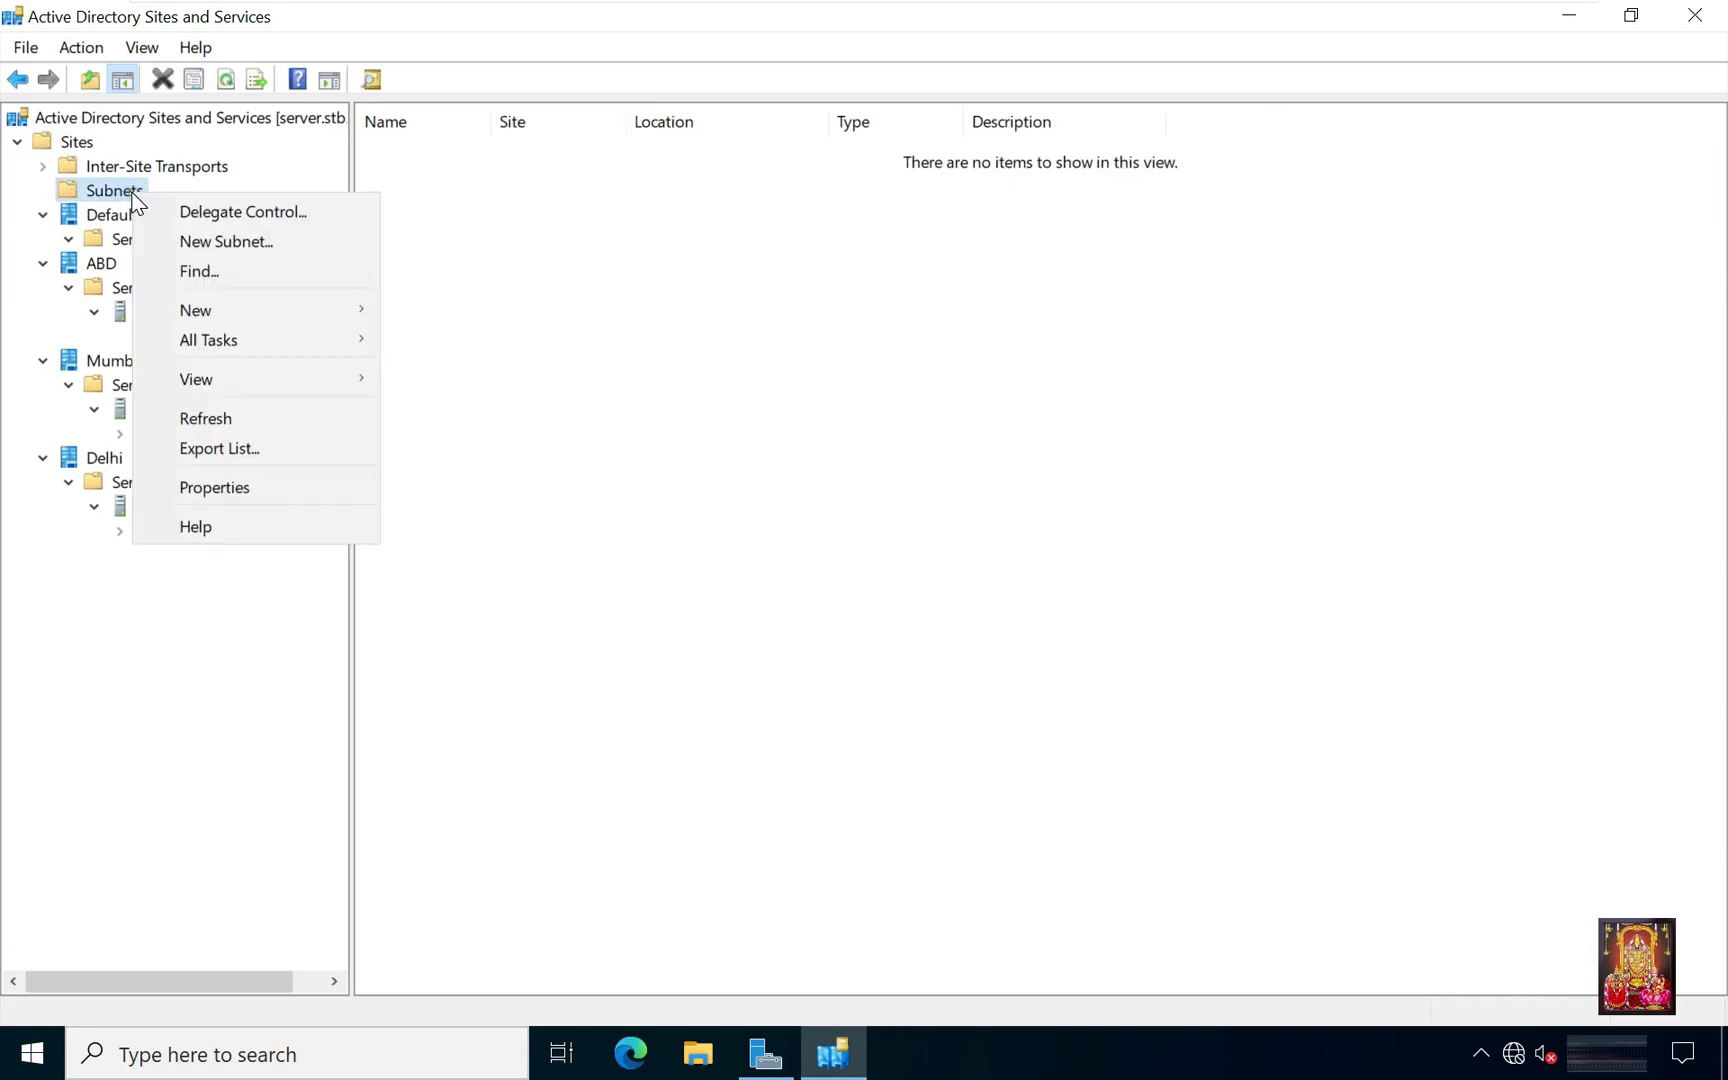
left_click(174, 240)
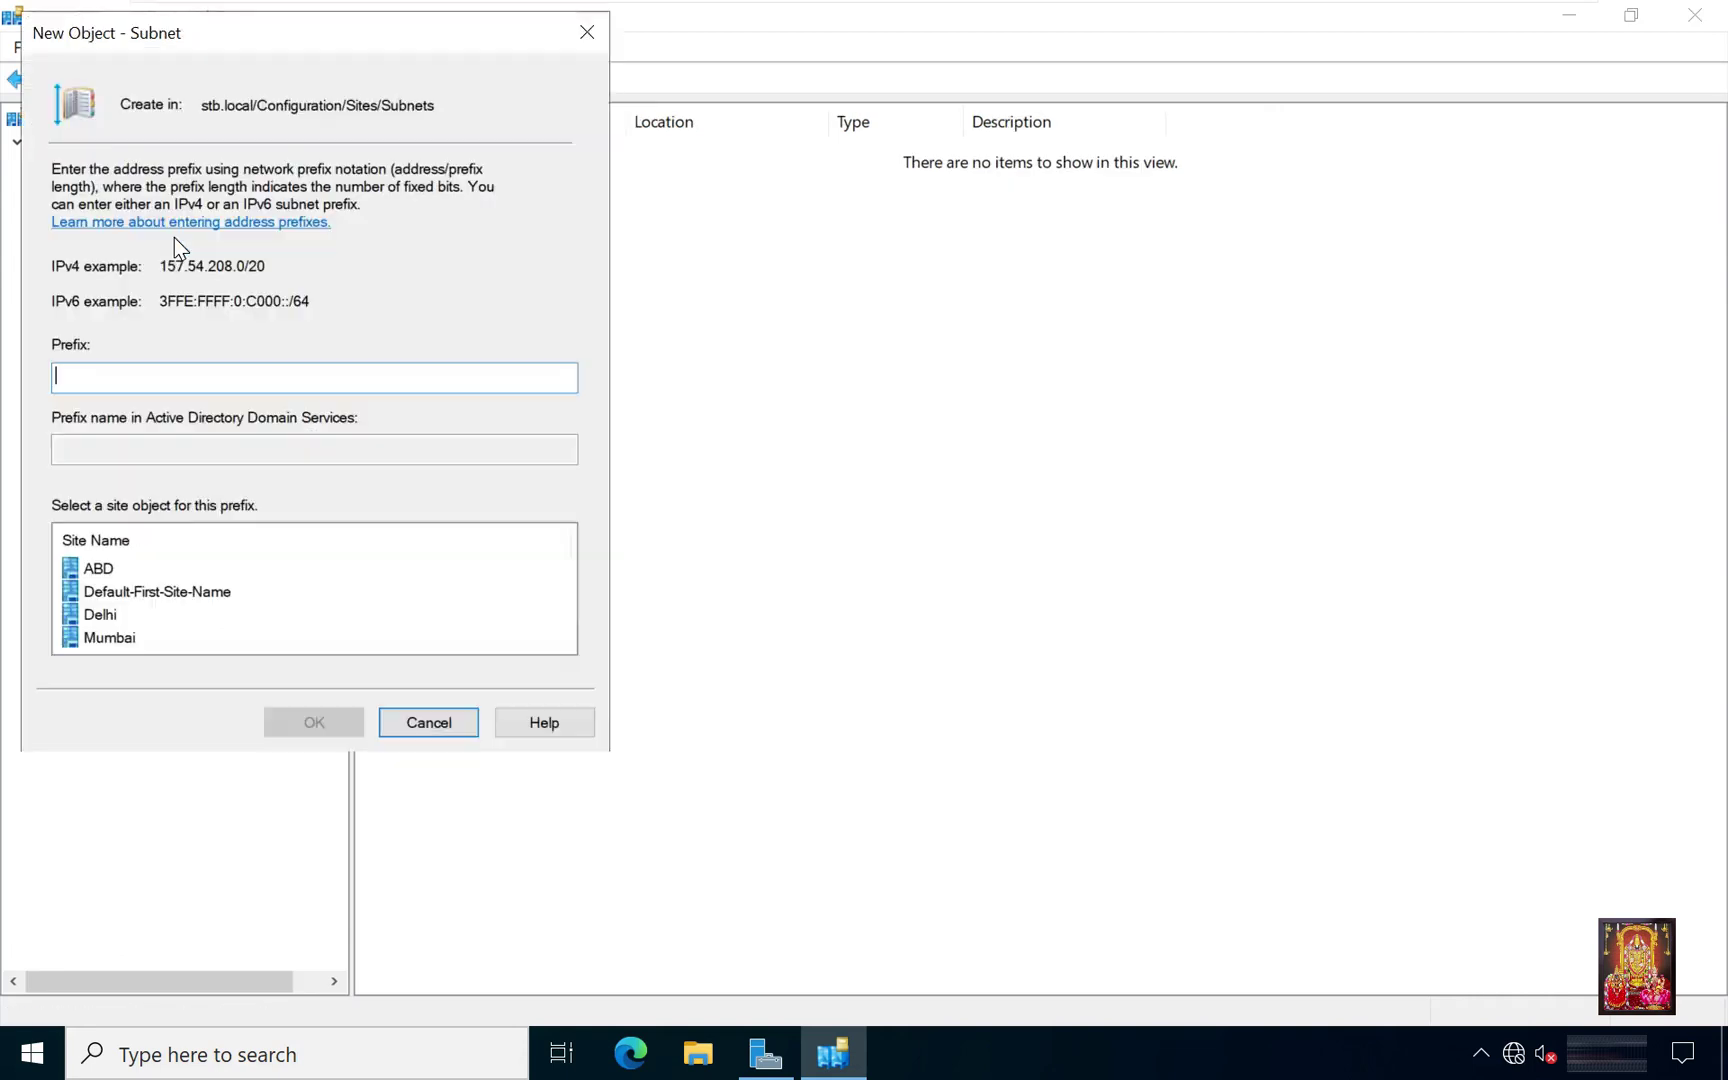
type("172.16.0.0/16")
left_click(100, 569)
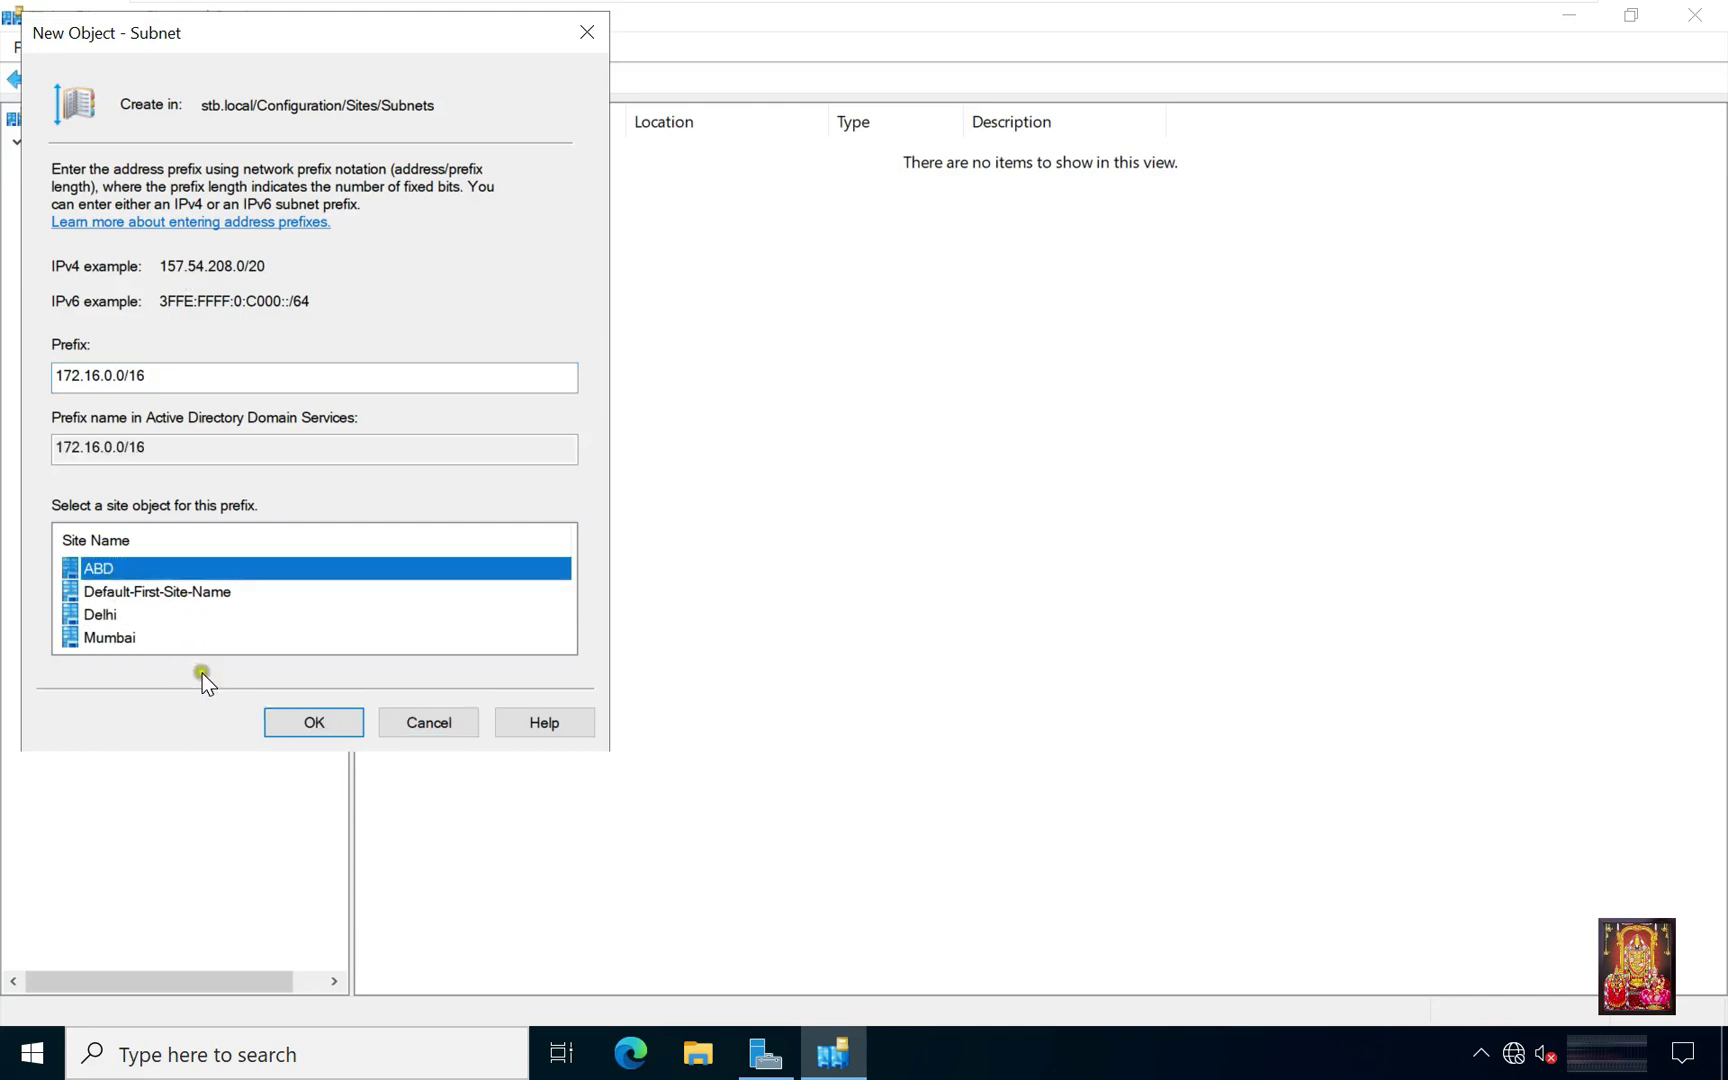
left_click(300, 719)
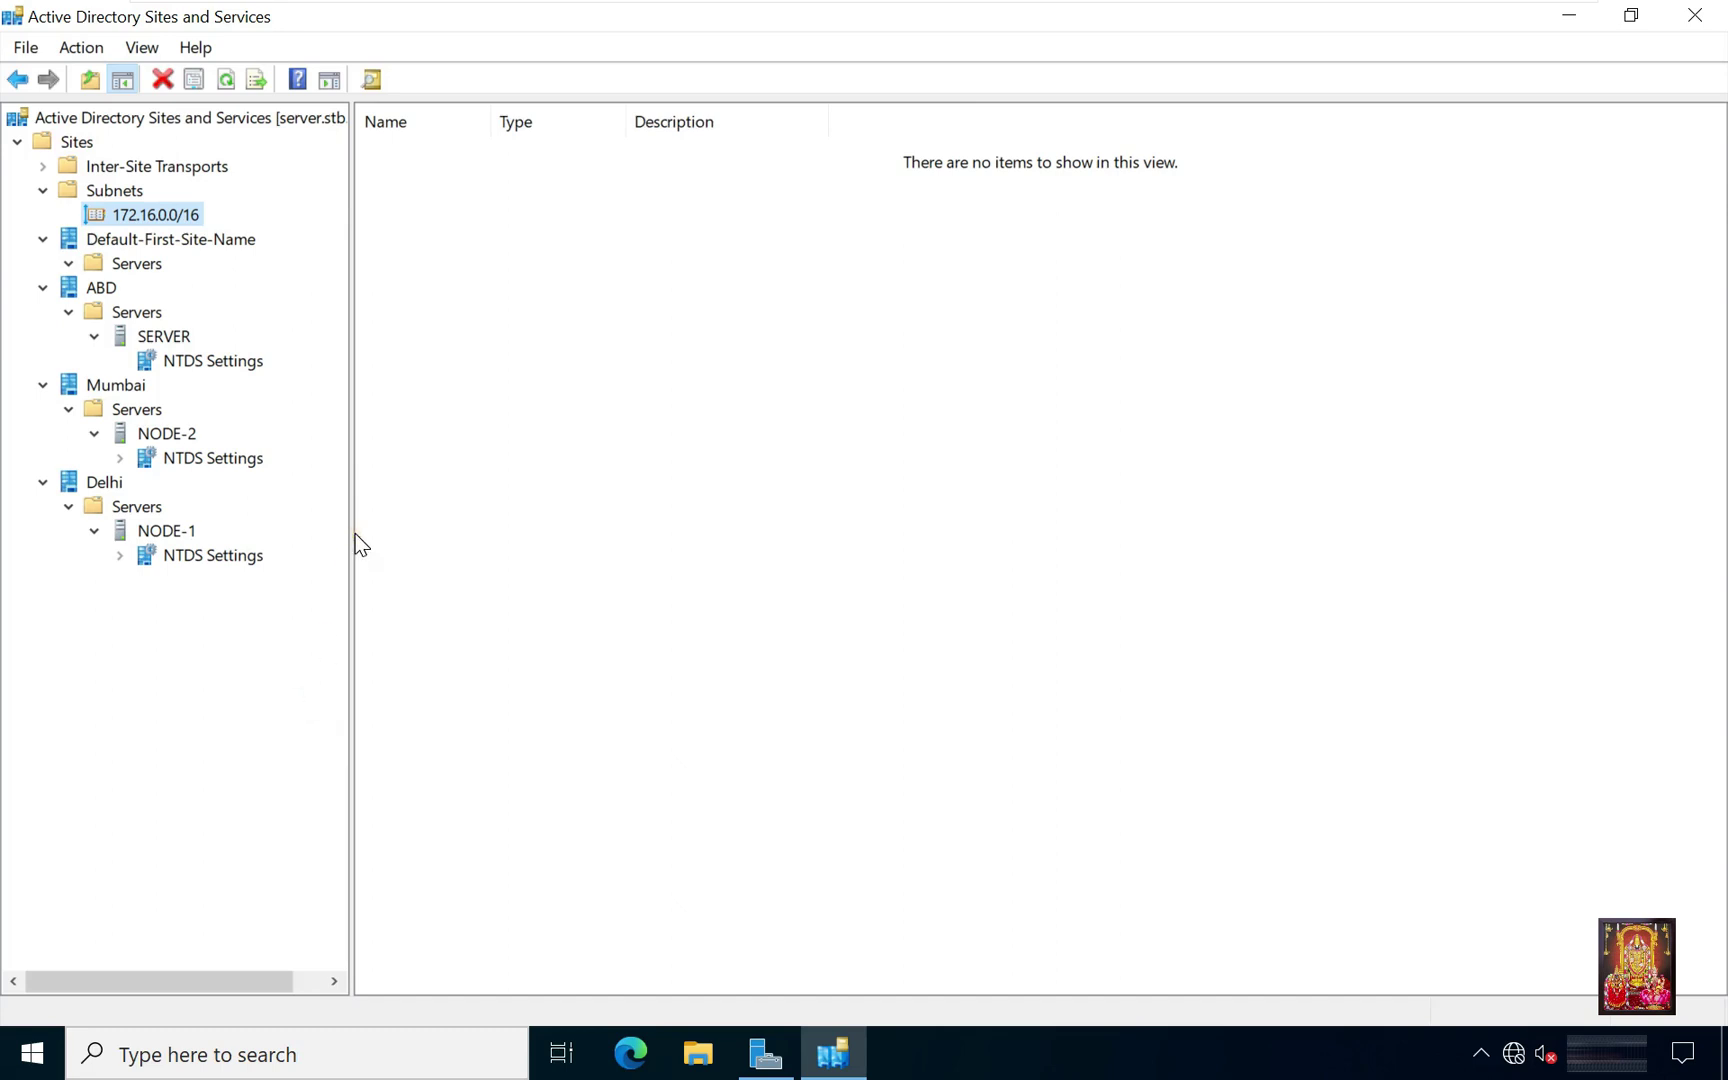
Expand Inter-Site Transports and show the IP transport's site links.
left_click(213, 555)
left_click(150, 167)
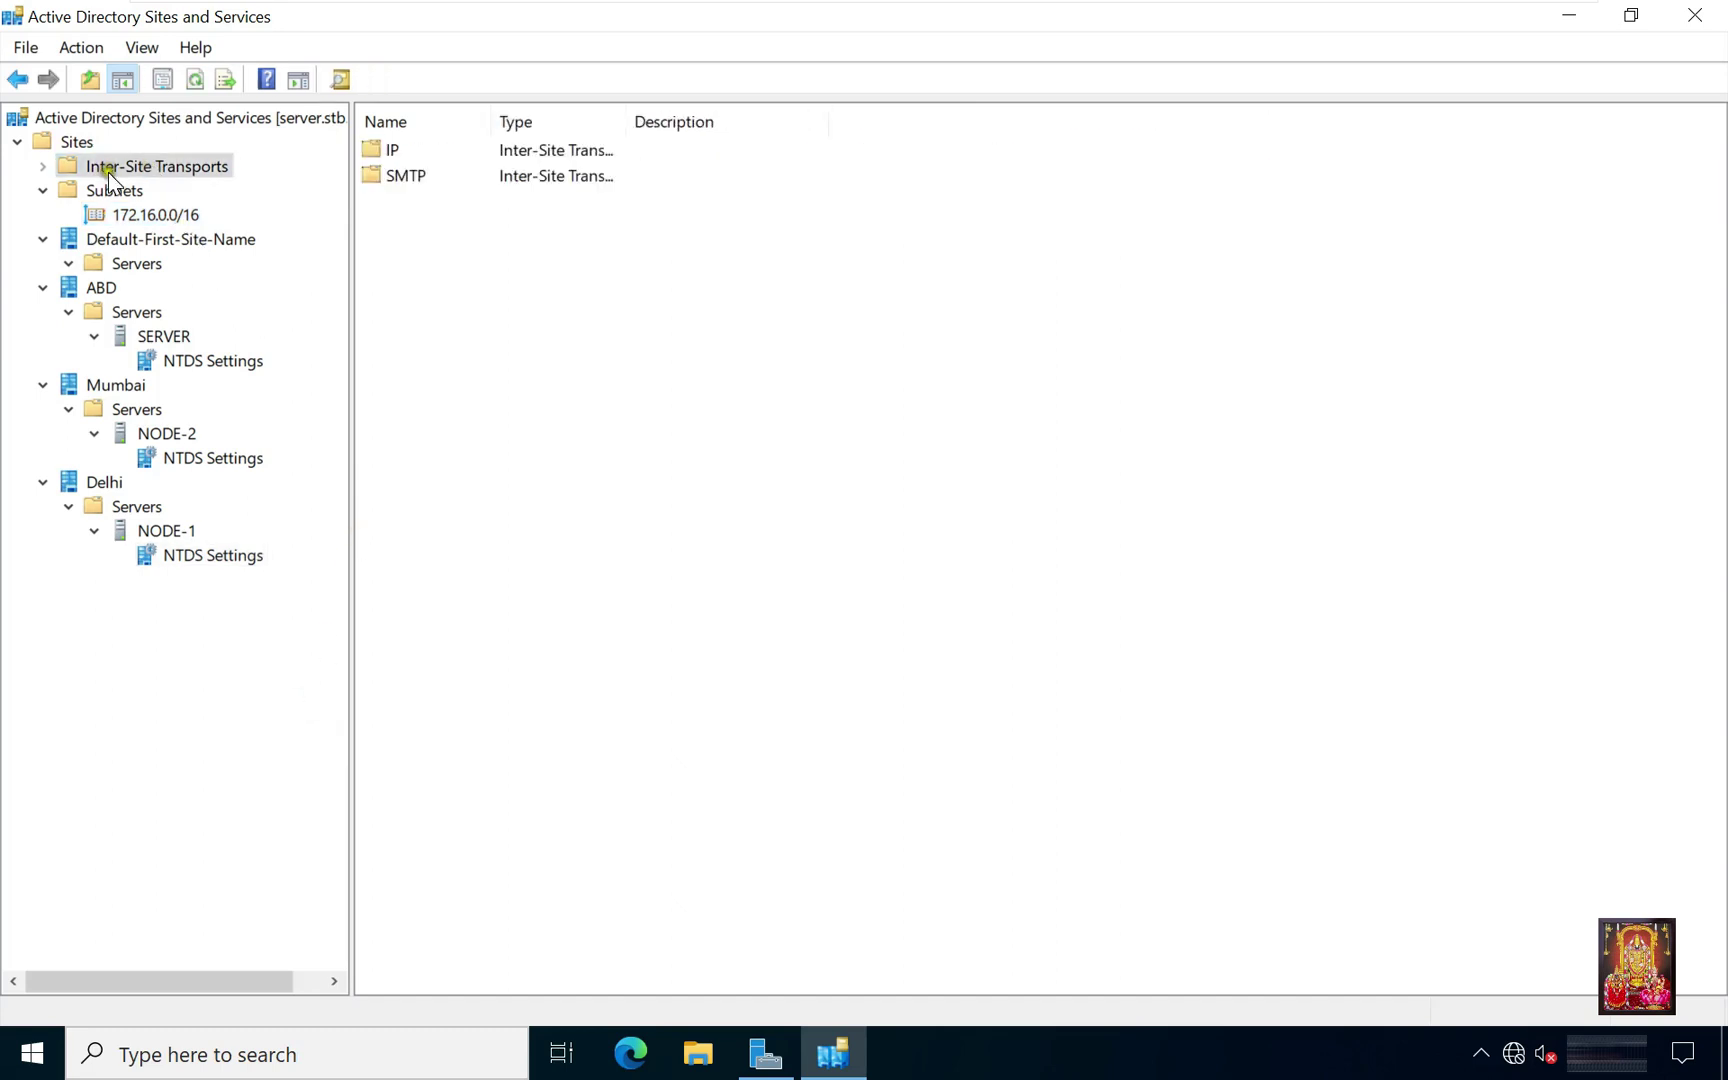
double_click(124, 170)
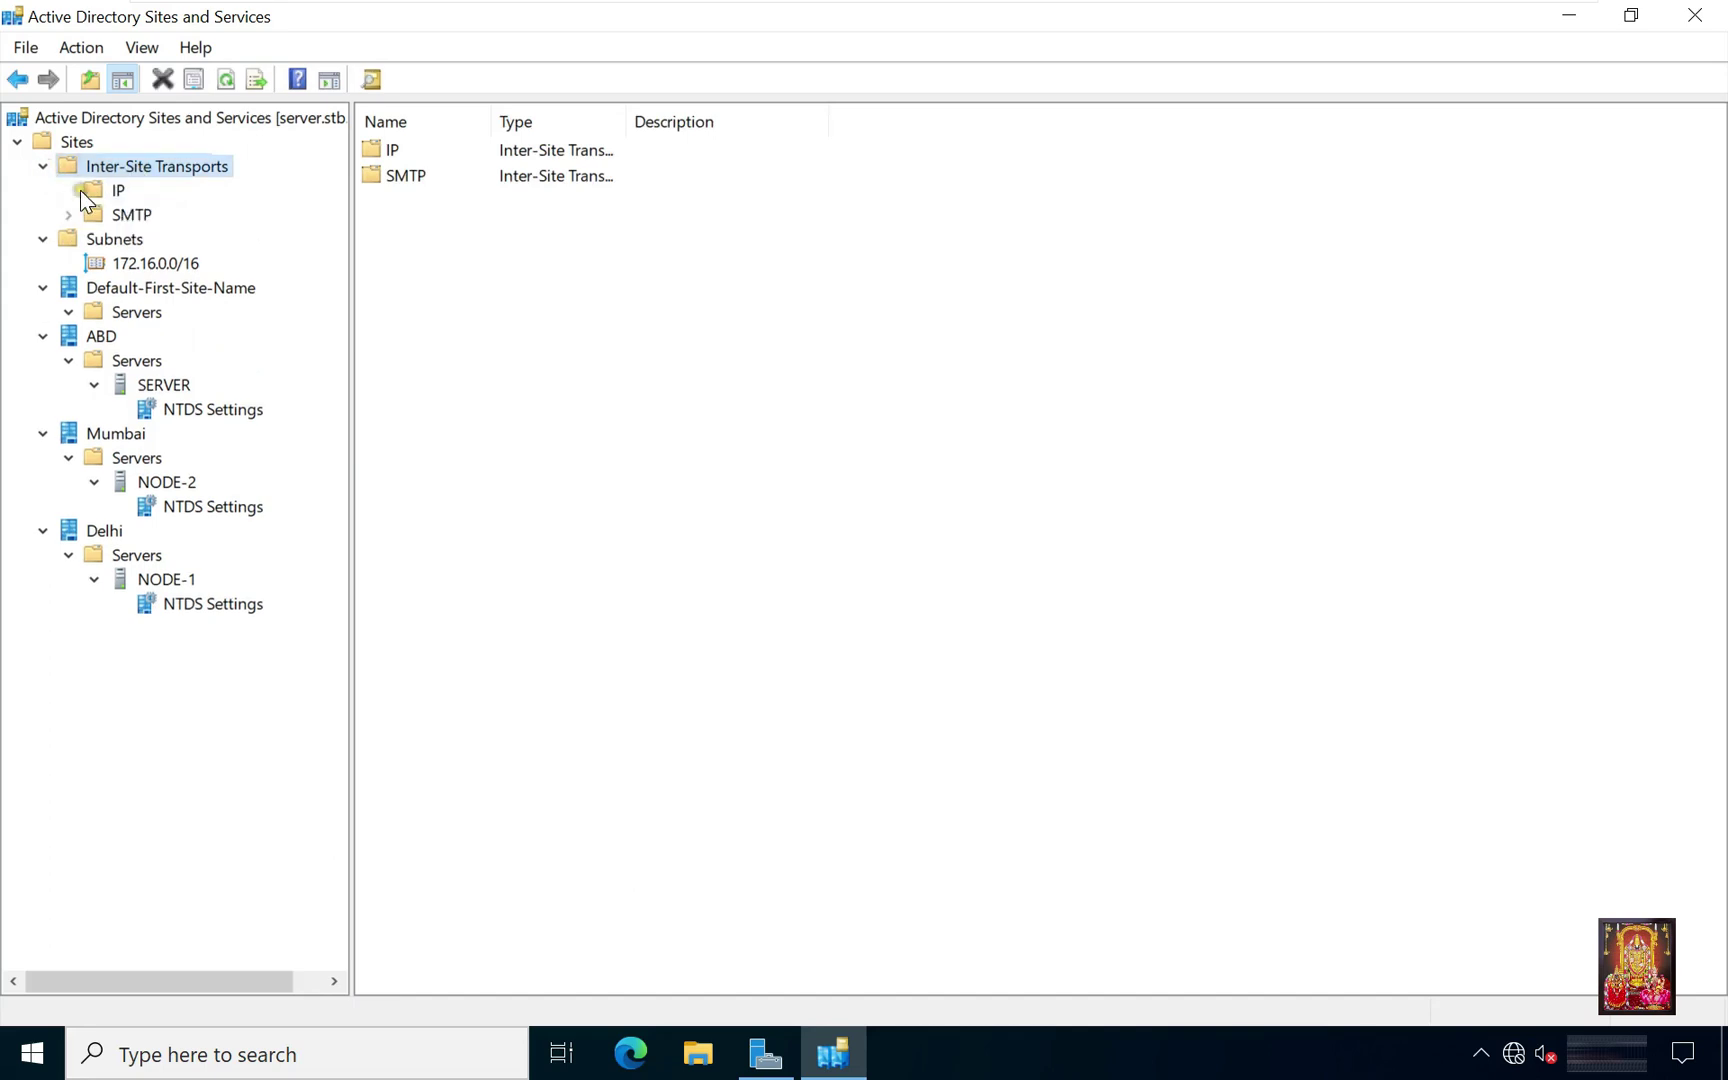
left_click(100, 191)
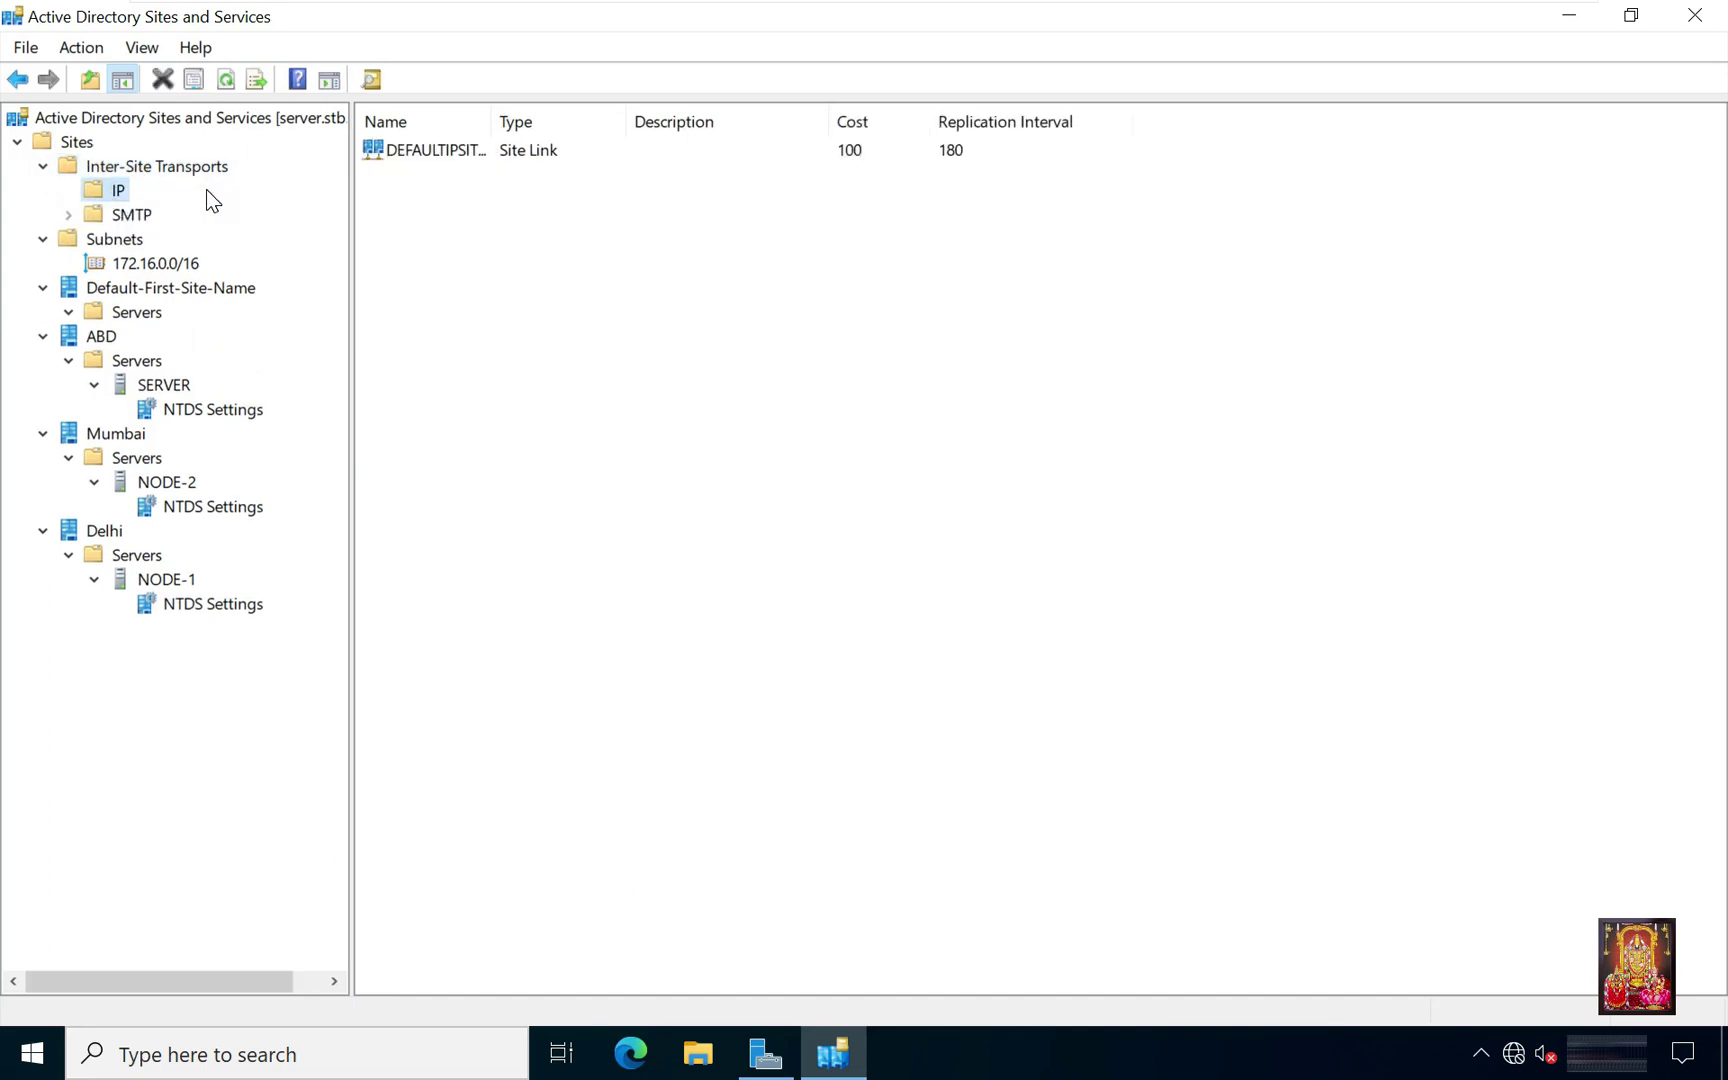
Create IP site link Link-1 with ABD and Delhi as its member sites.
right_click(119, 184)
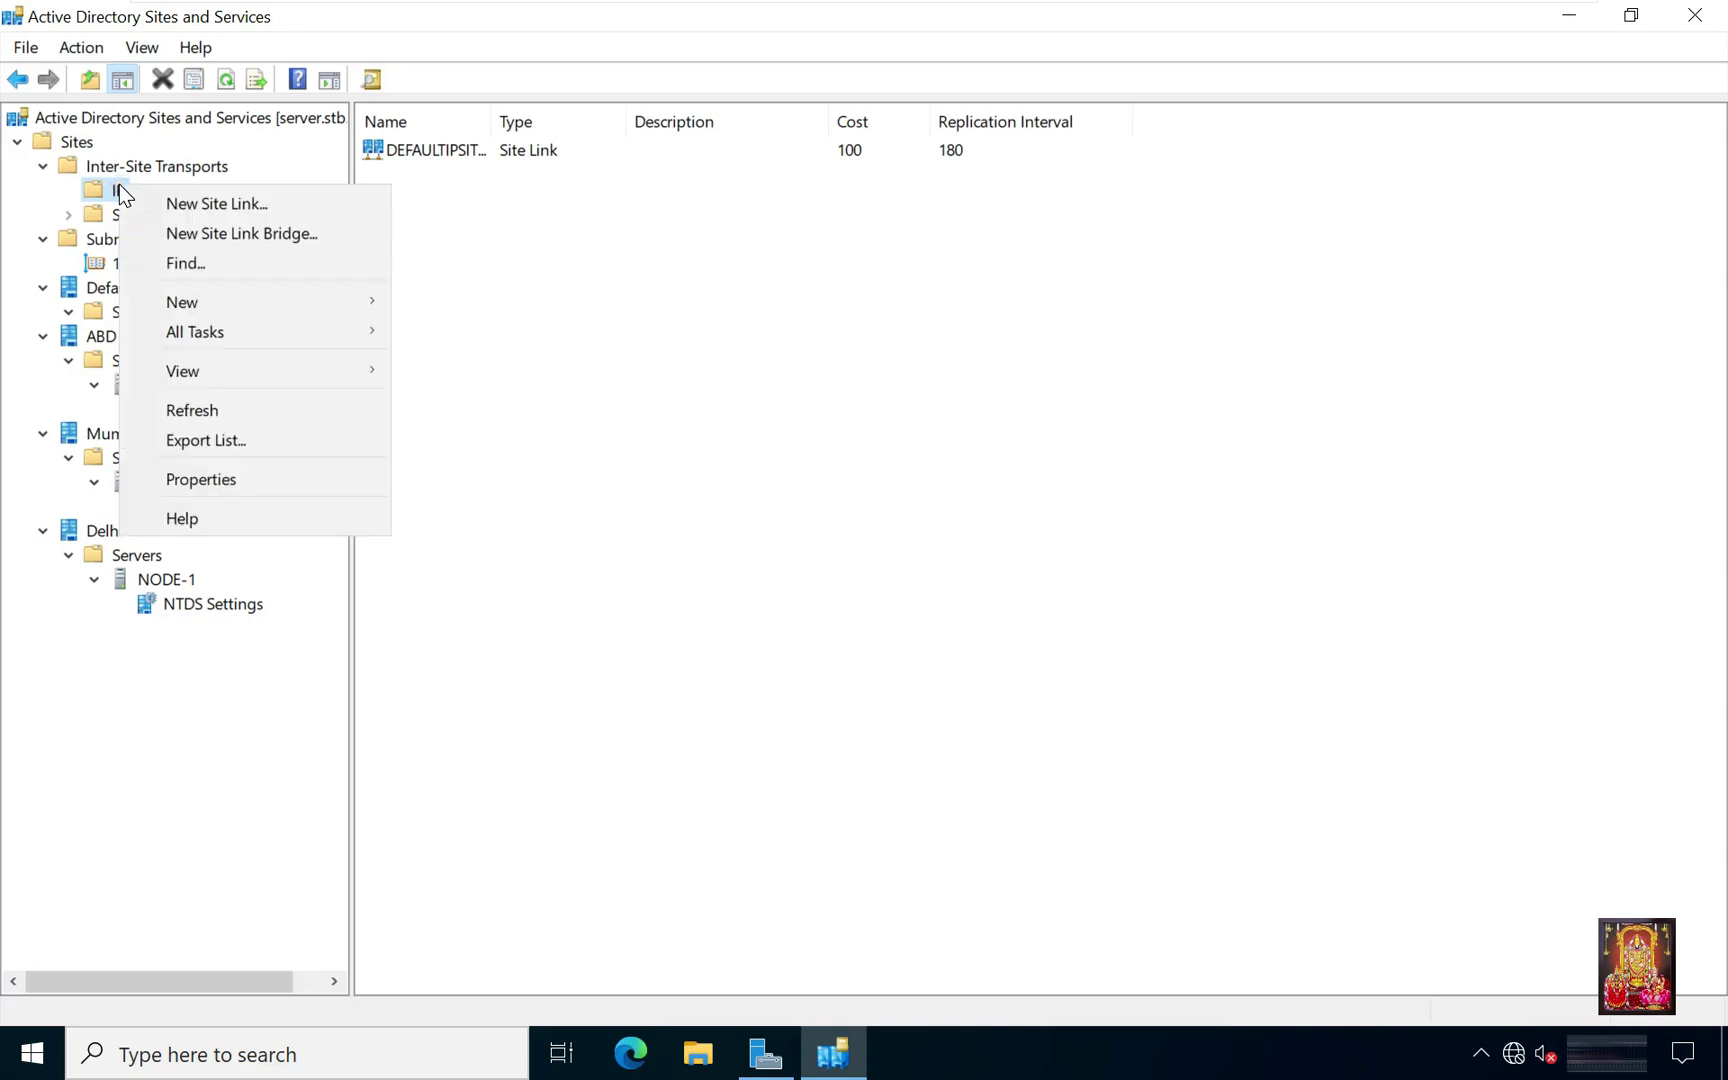
left_click(189, 212)
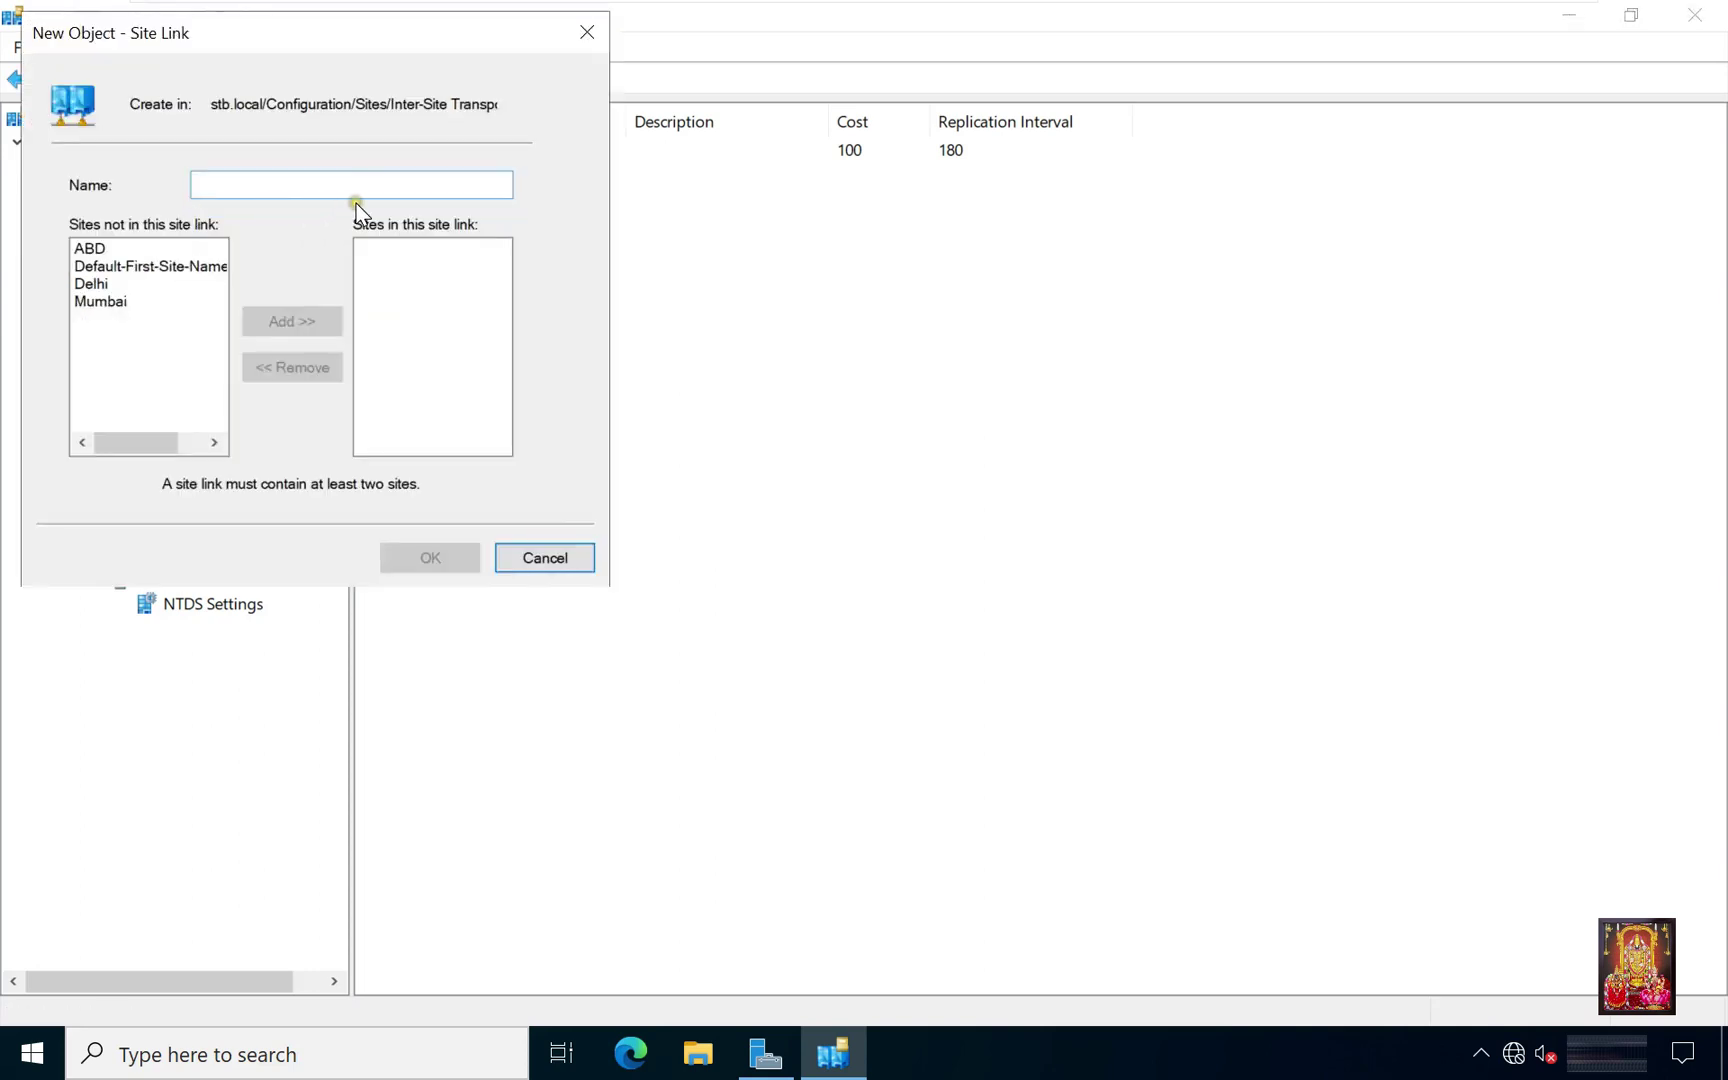
type("Link-1")
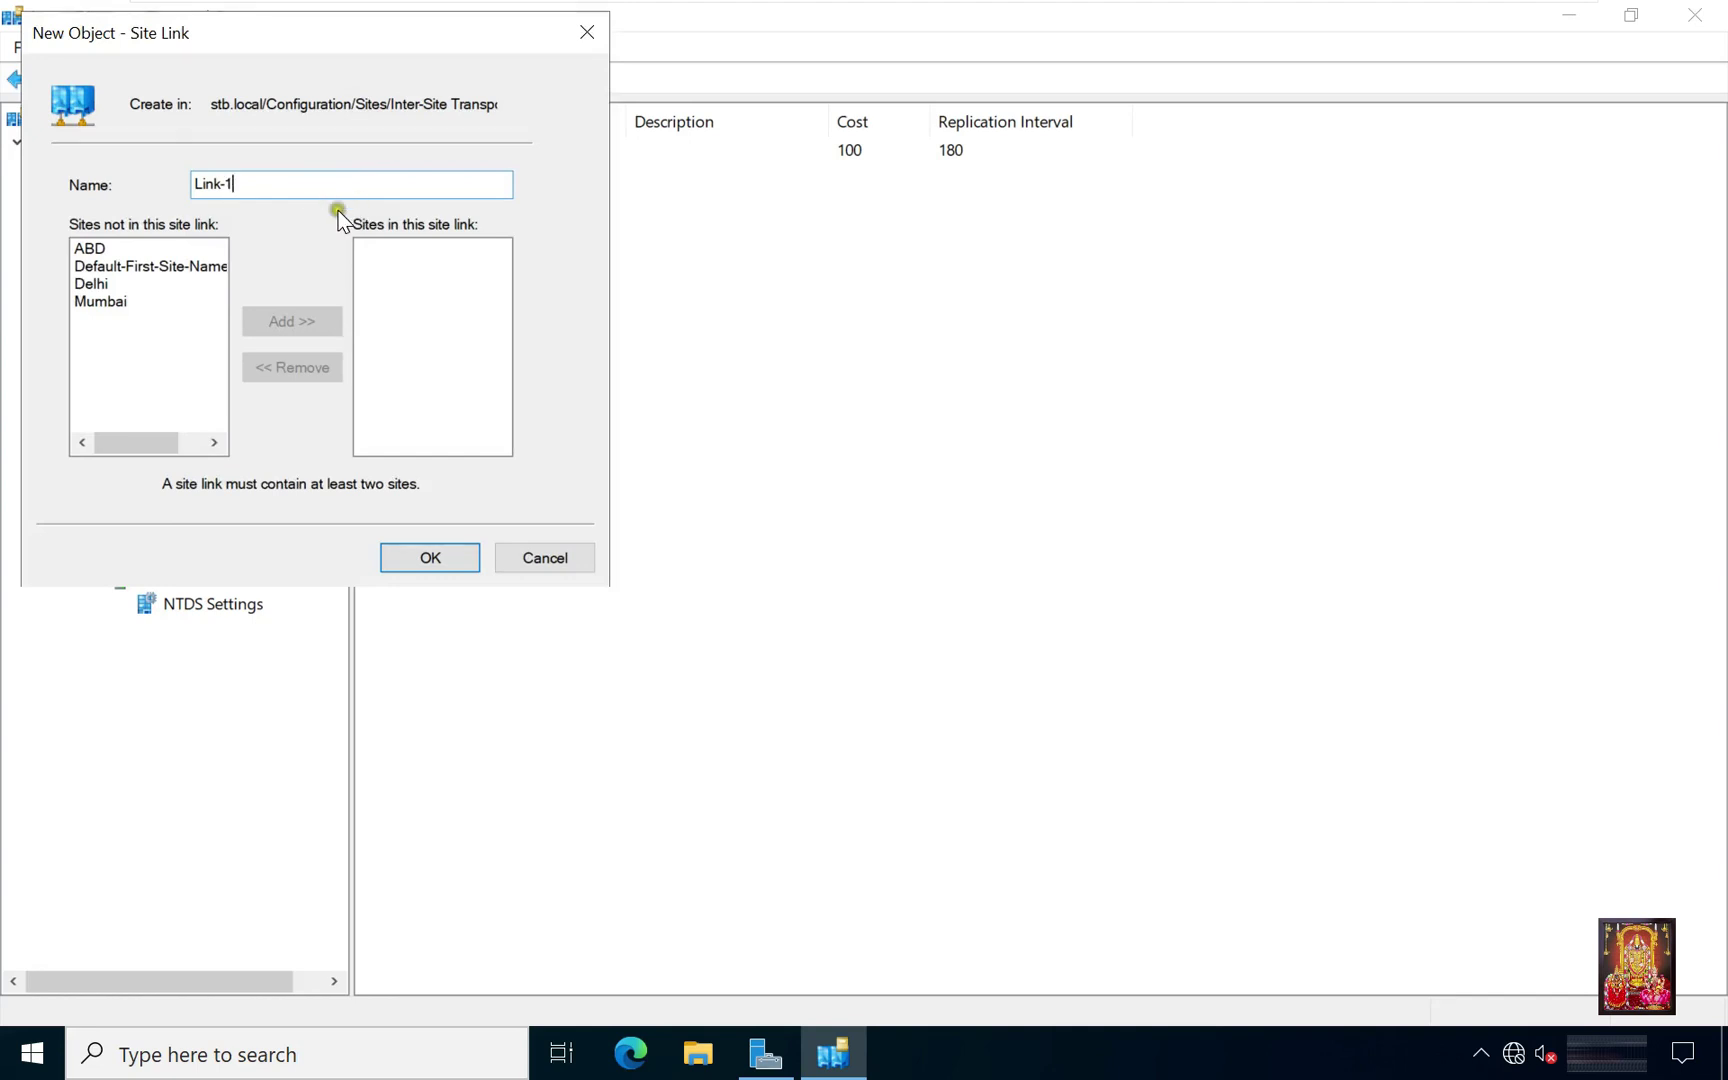
left_click(97, 250)
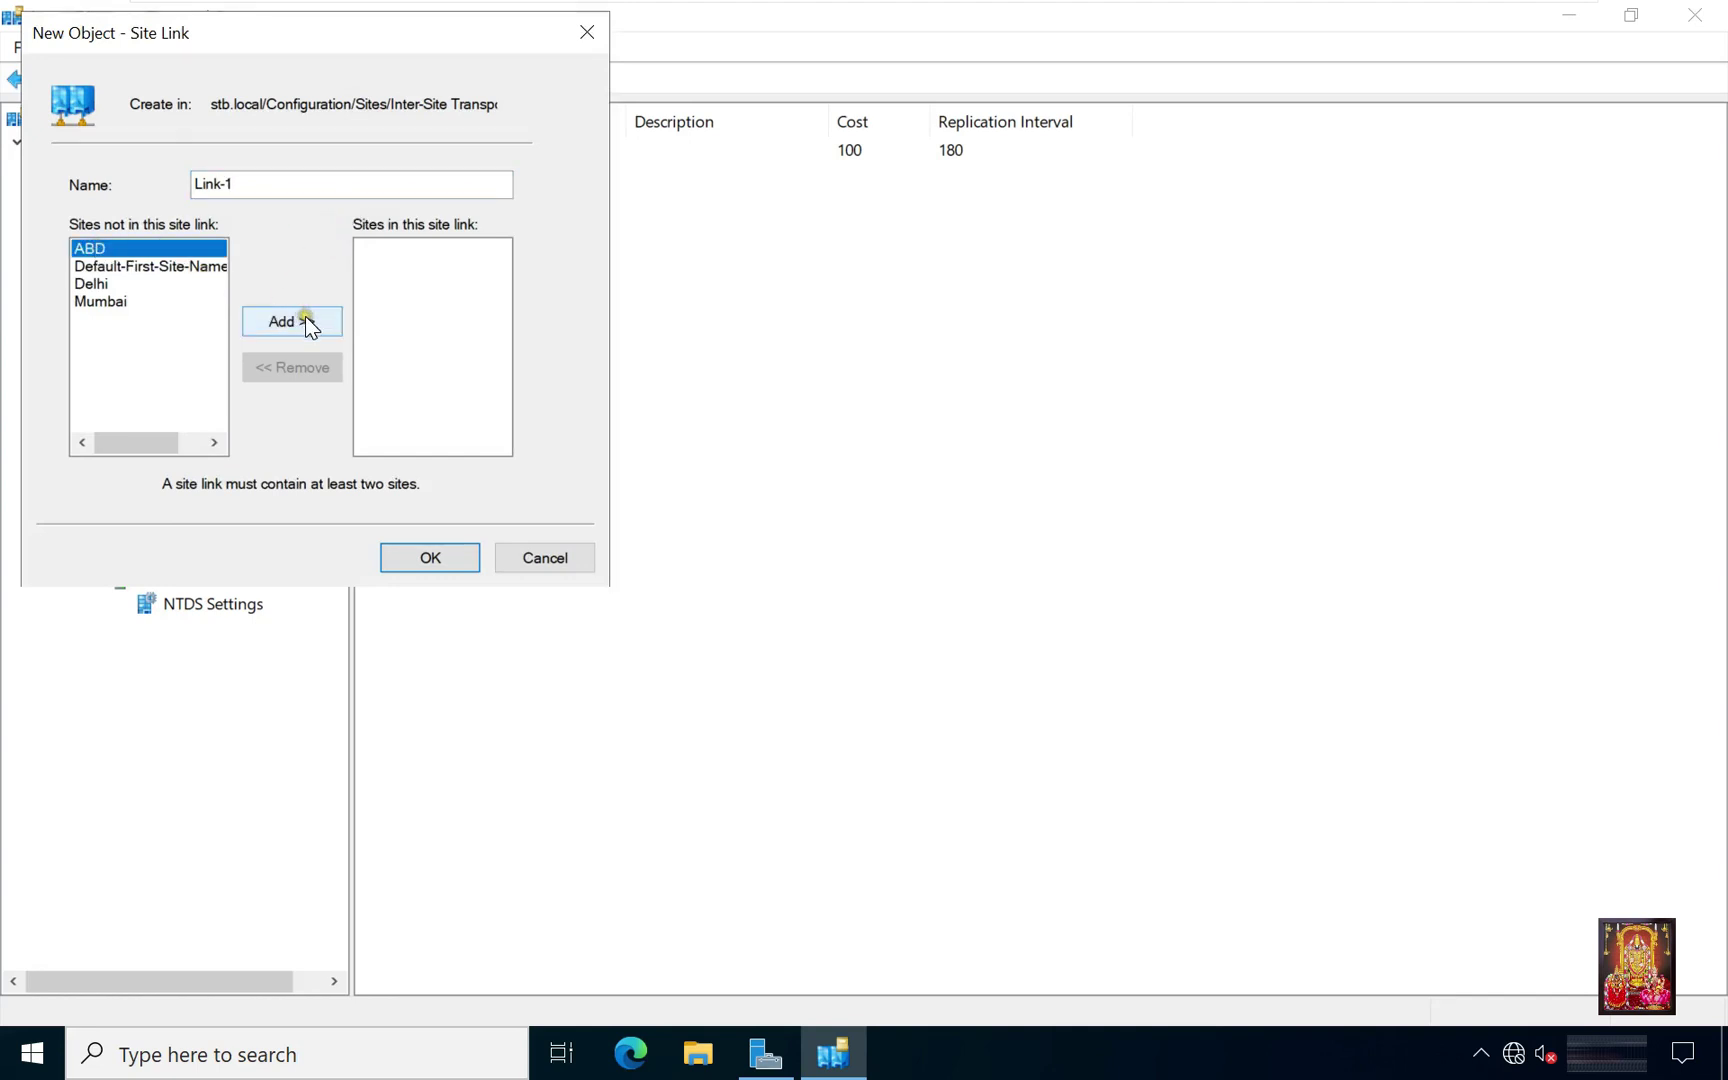
left_click(306, 321)
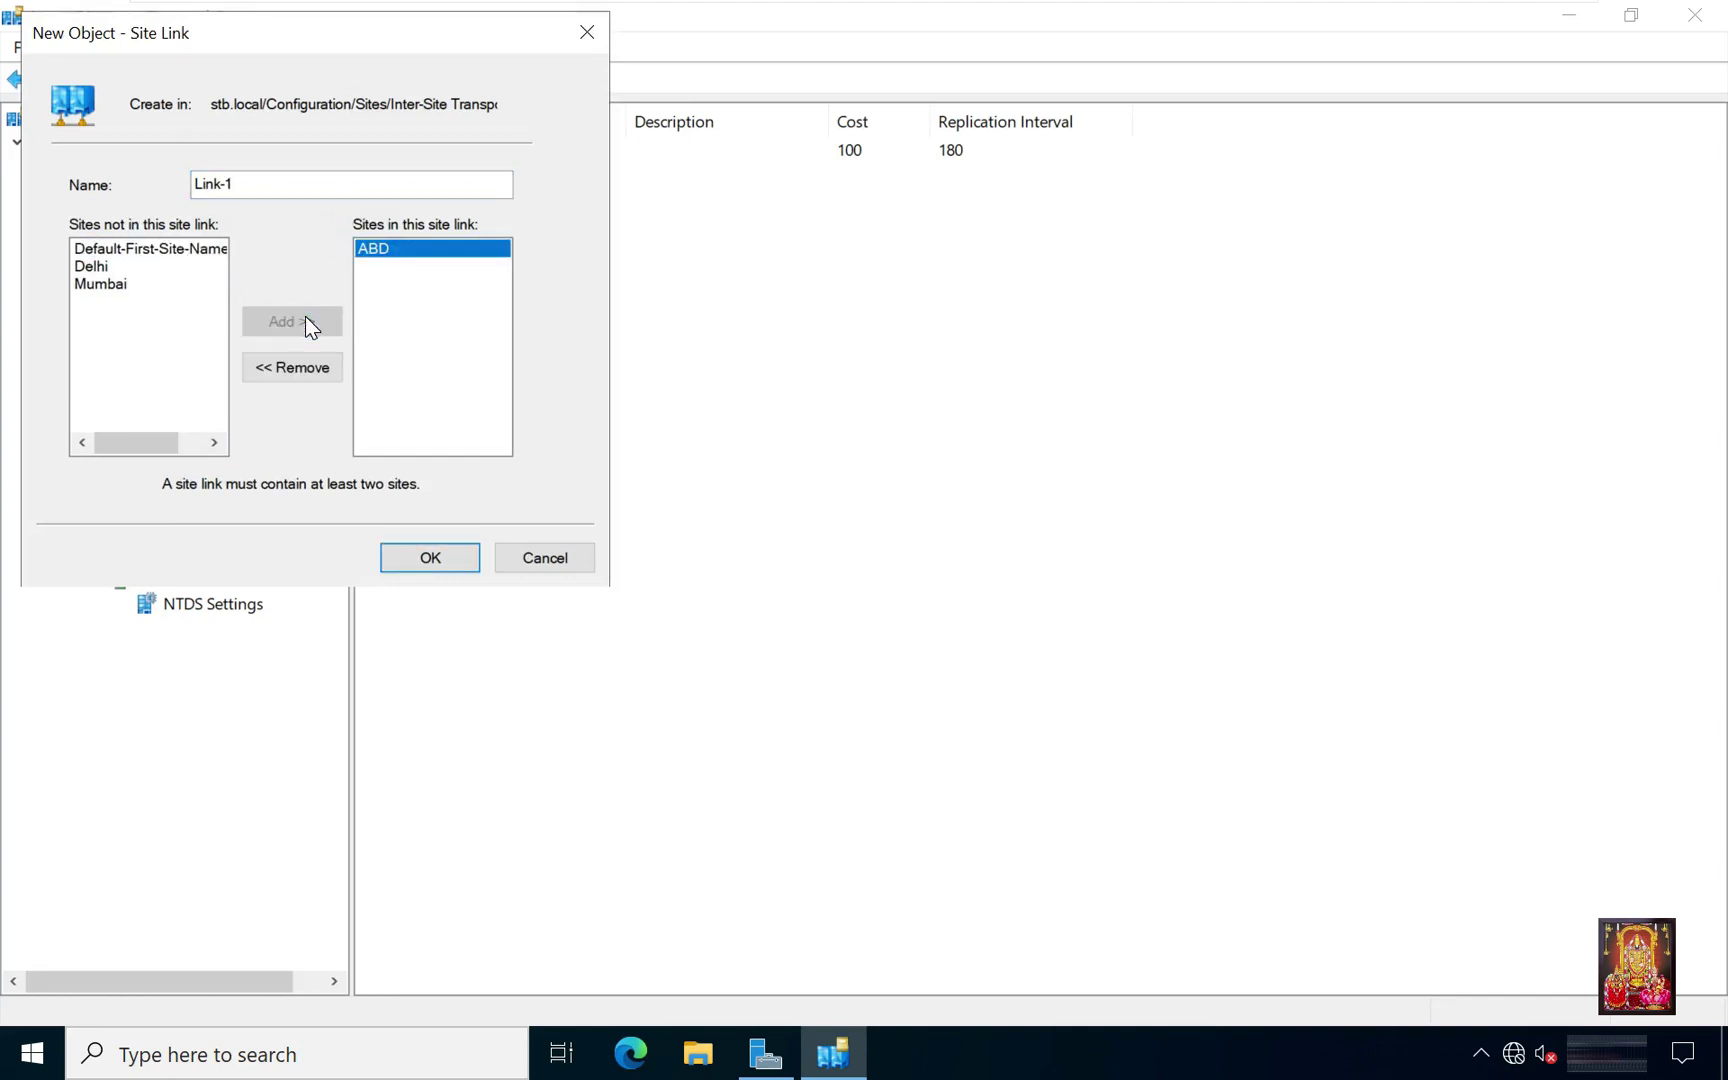
left_click(93, 267)
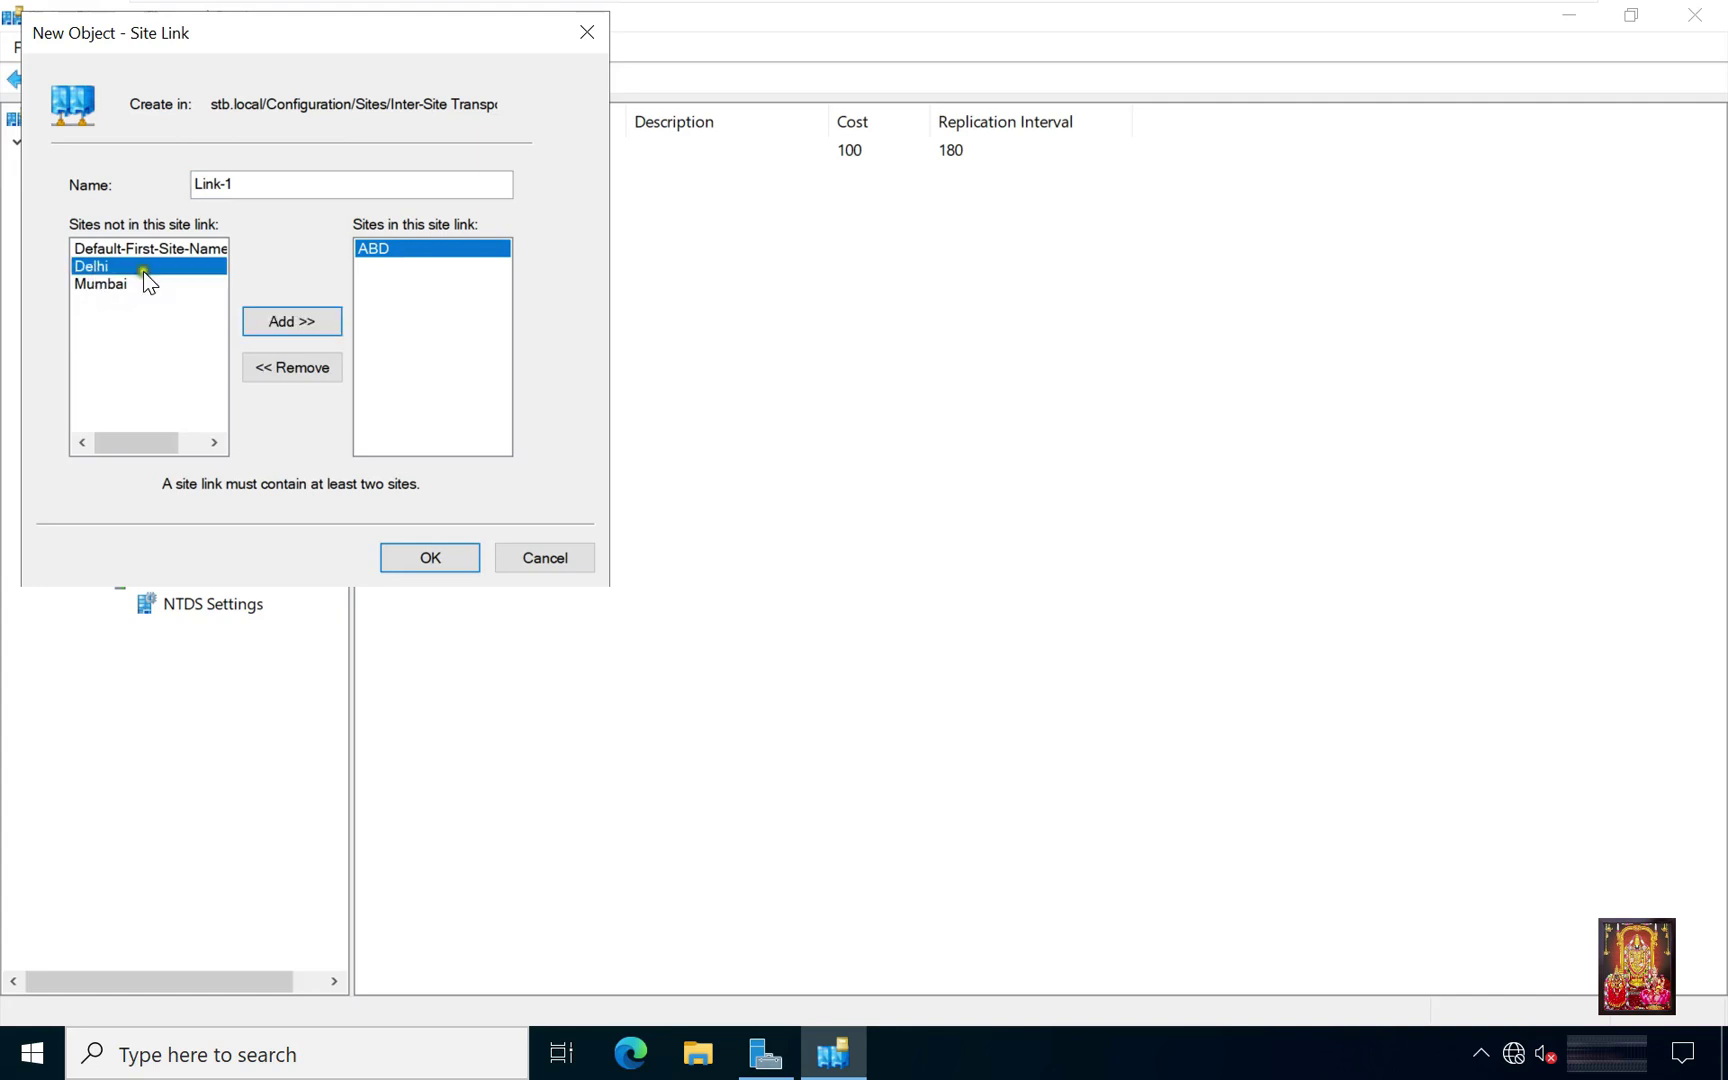
left_click(279, 318)
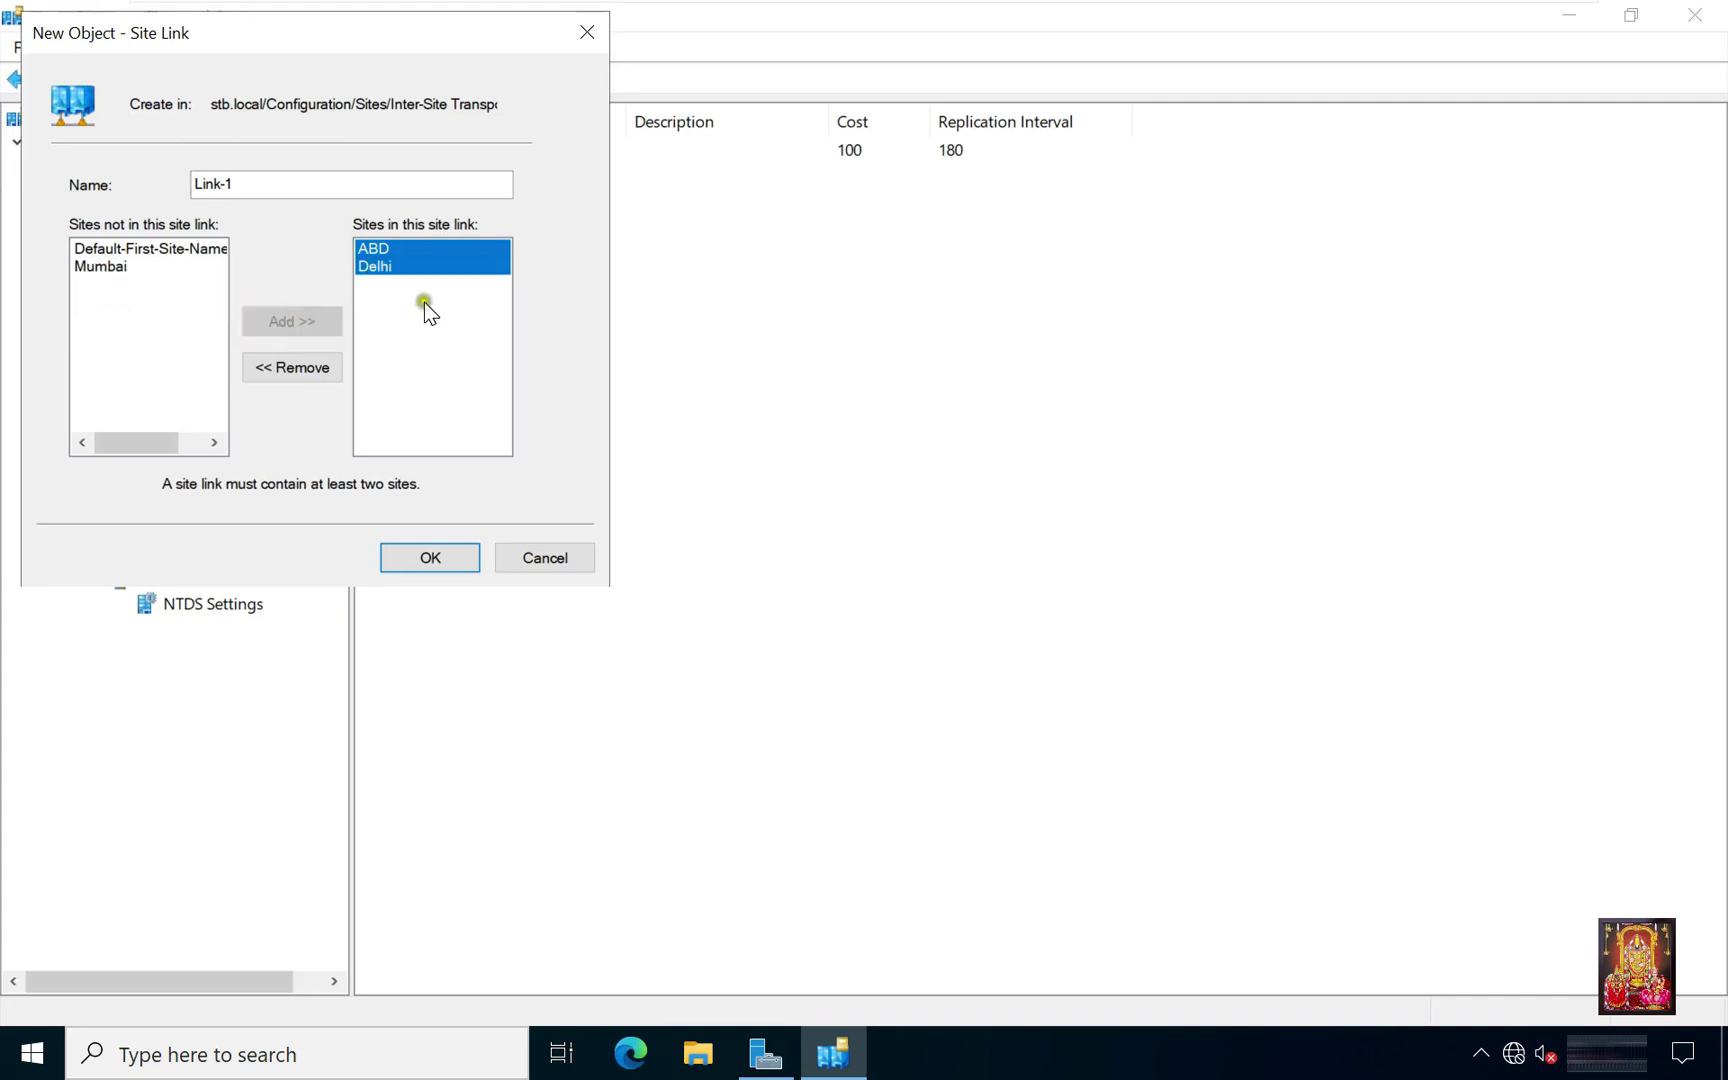
left_click(430, 560)
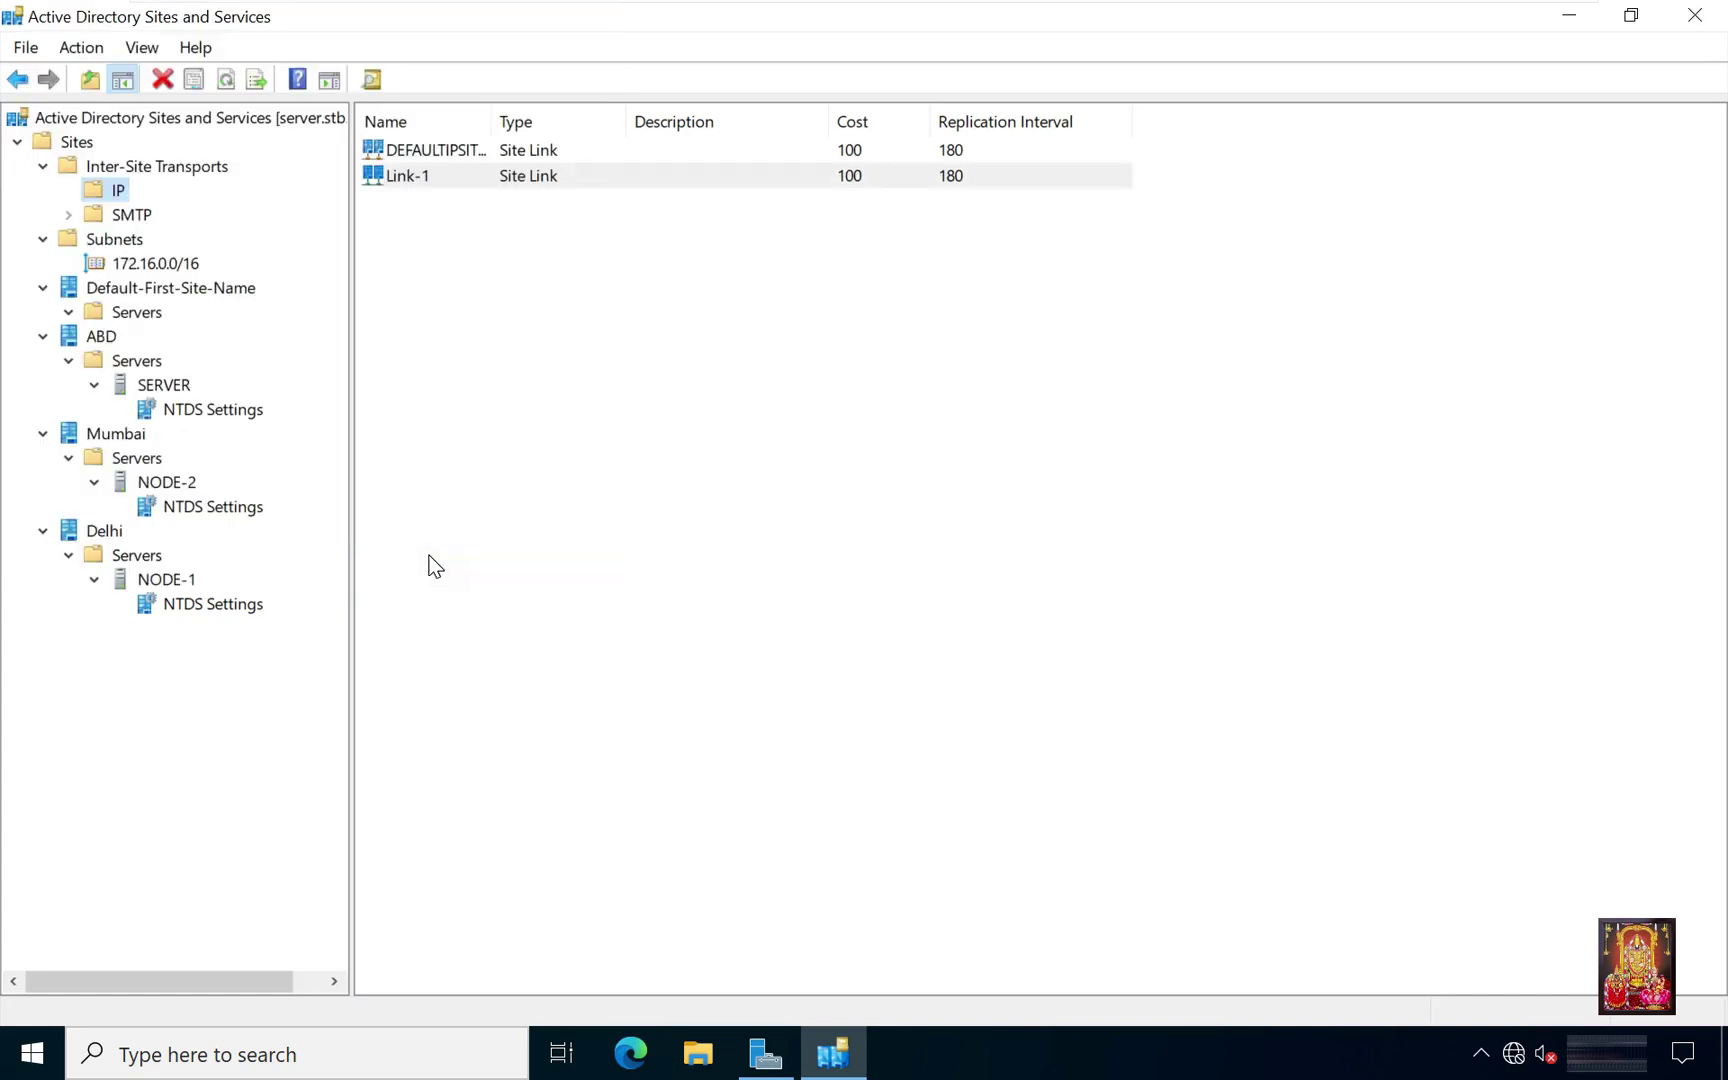
Add IP site link Link-2 with ABD and Mumbai as its member sites.
right_click(112, 192)
left_click(198, 213)
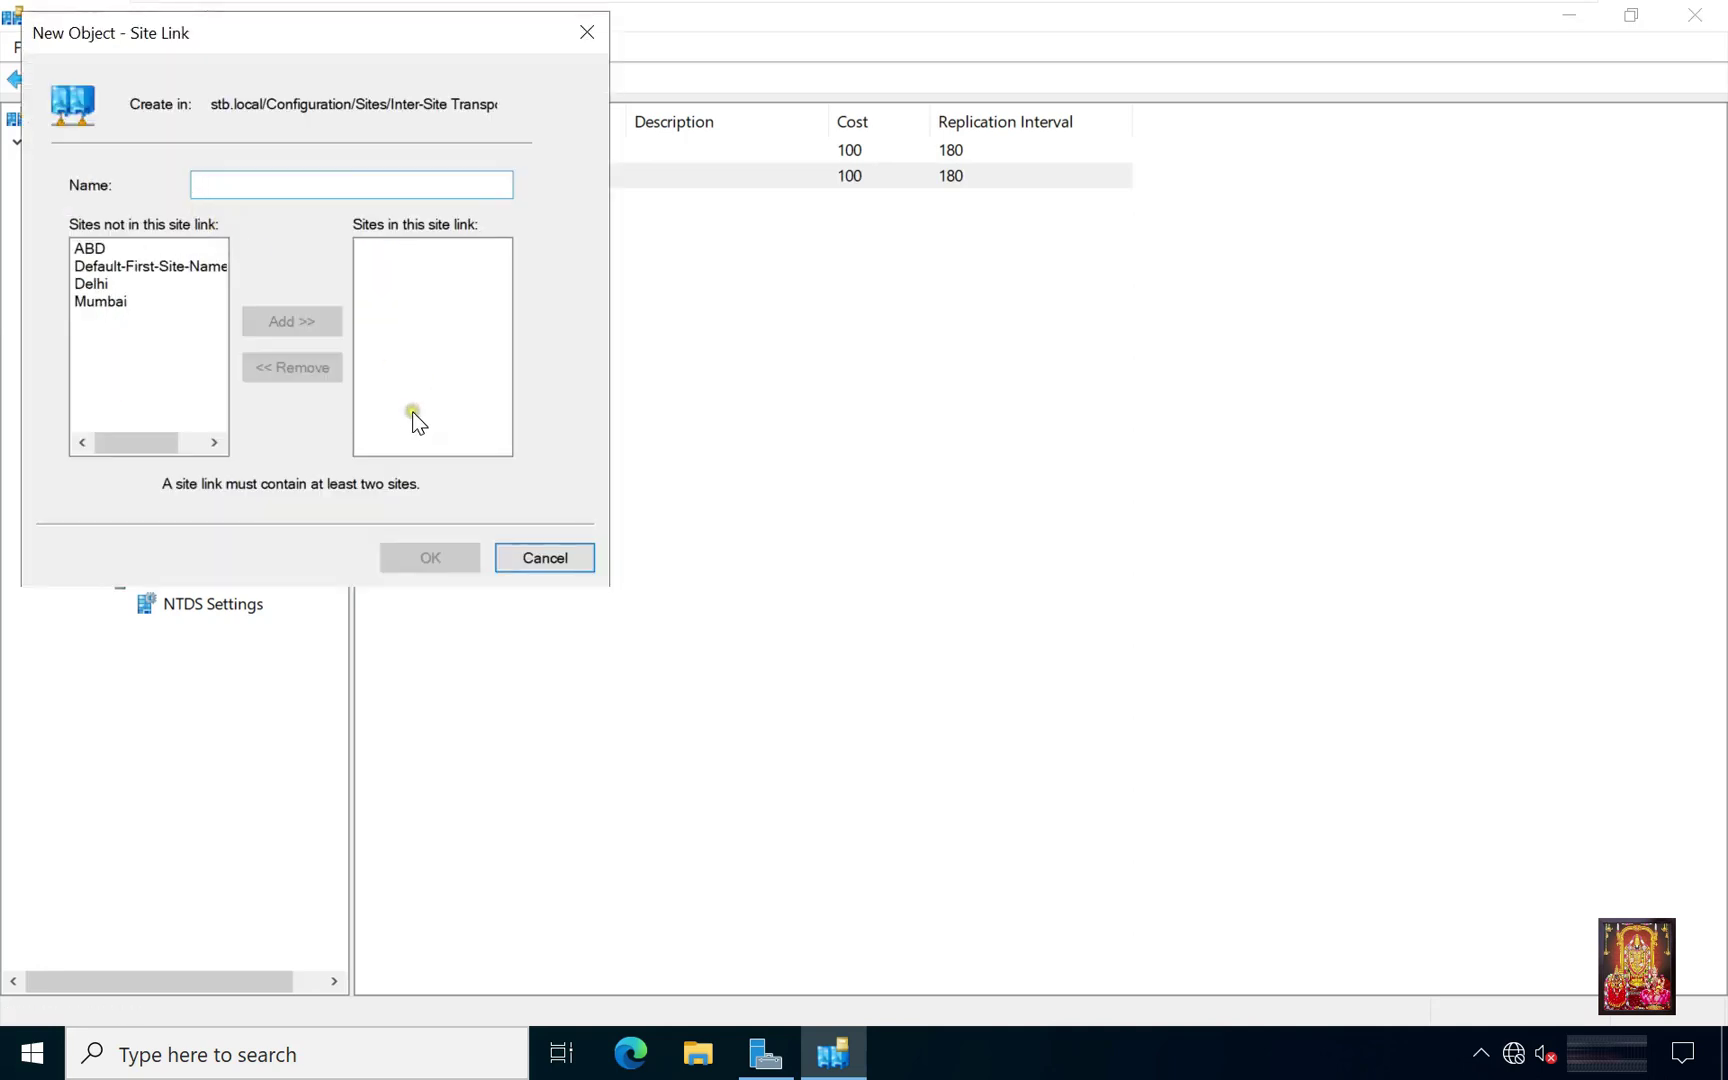
type("Link")
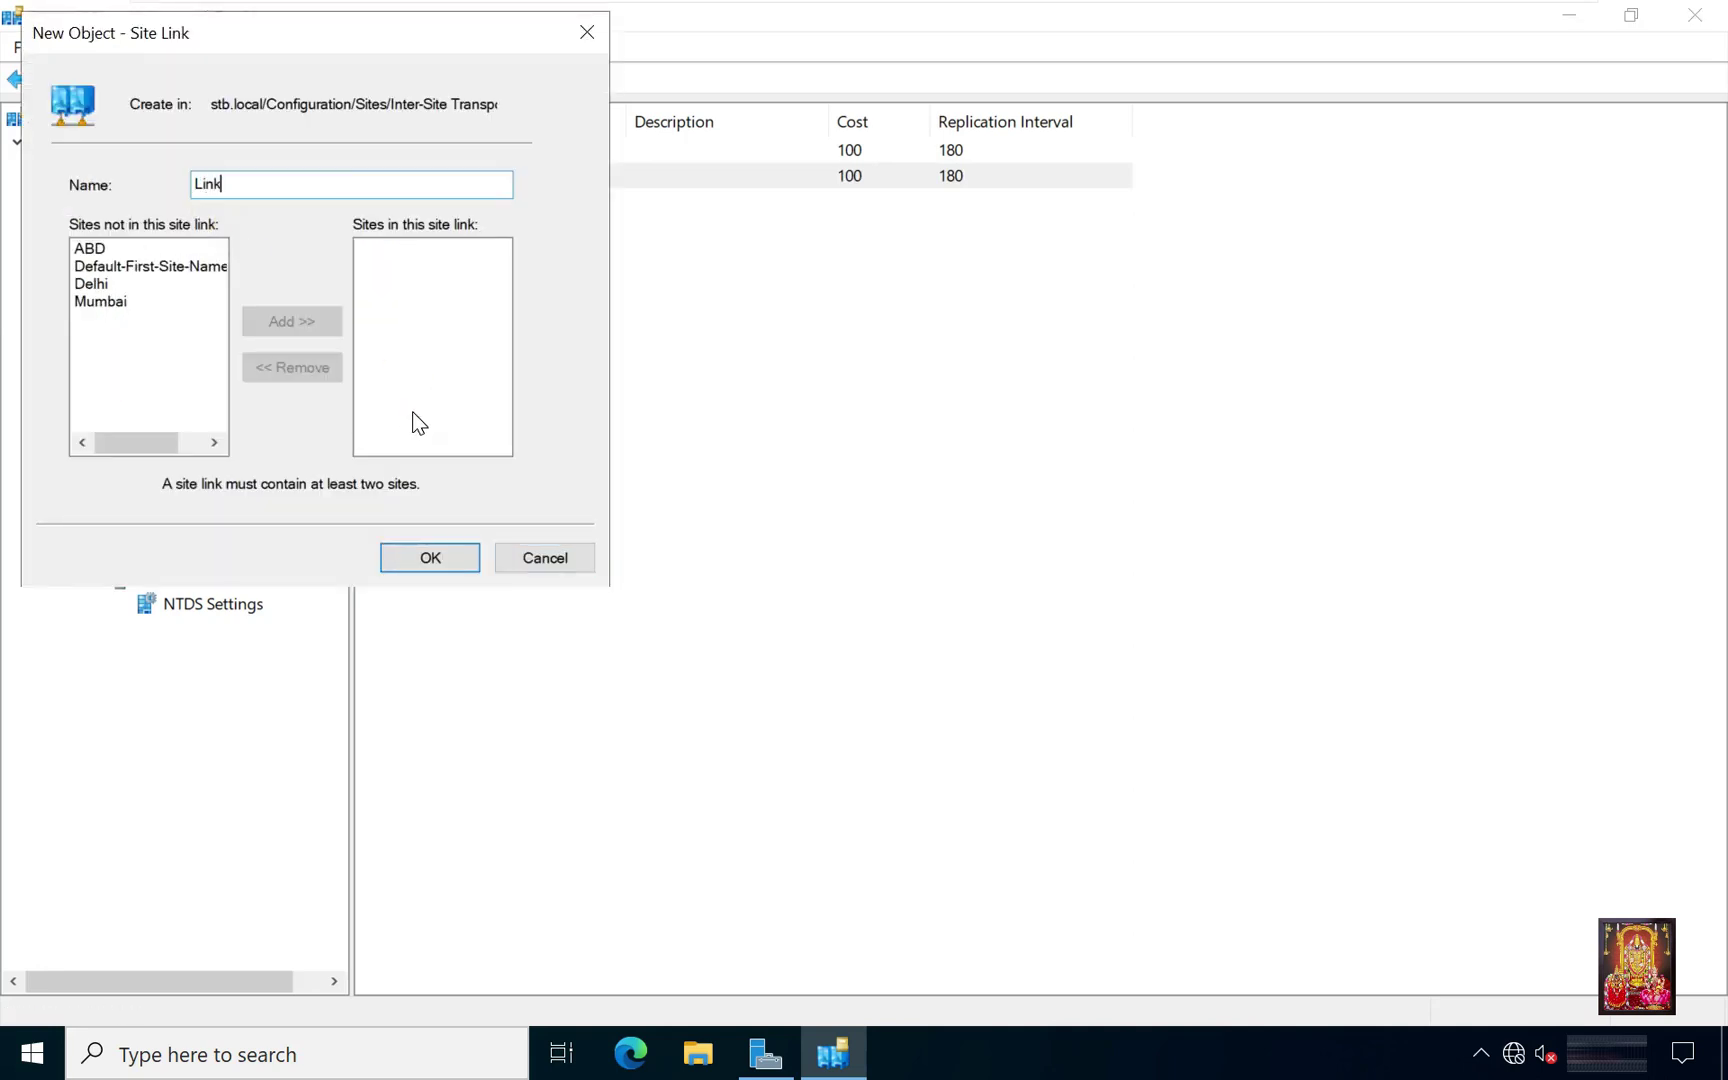
type("-2")
left_click(100, 249)
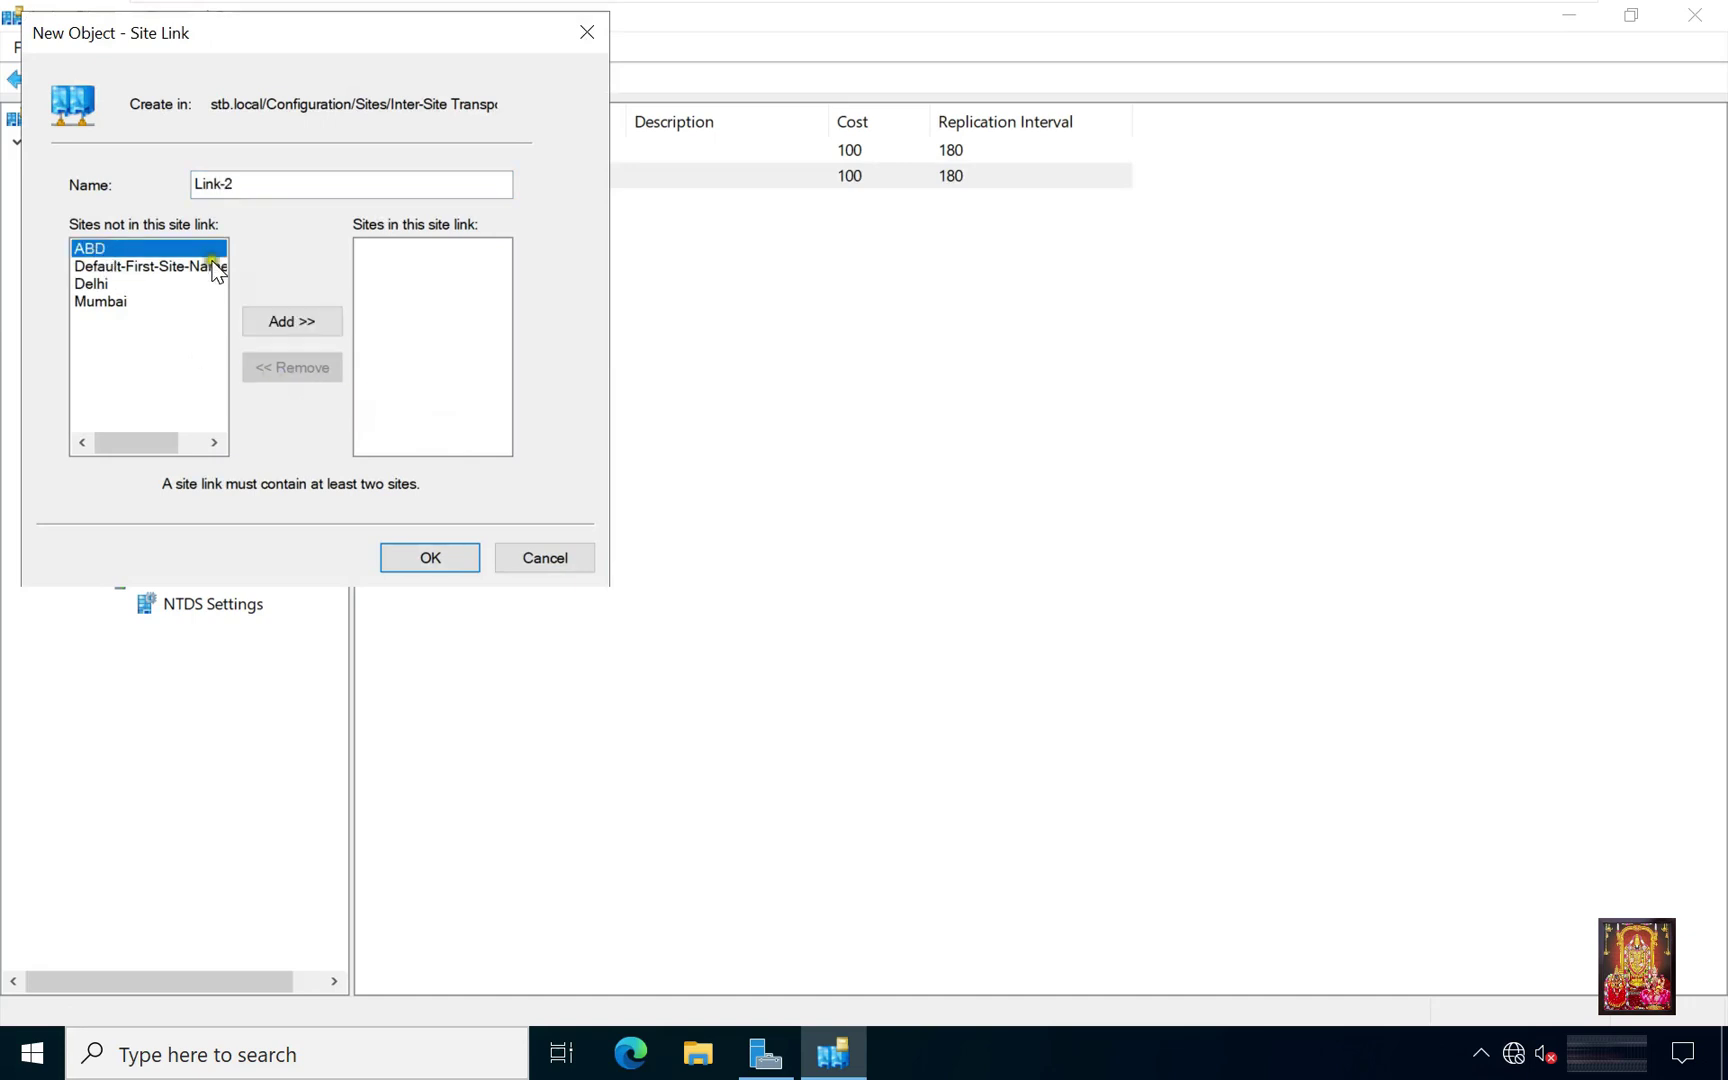
left_click(286, 321)
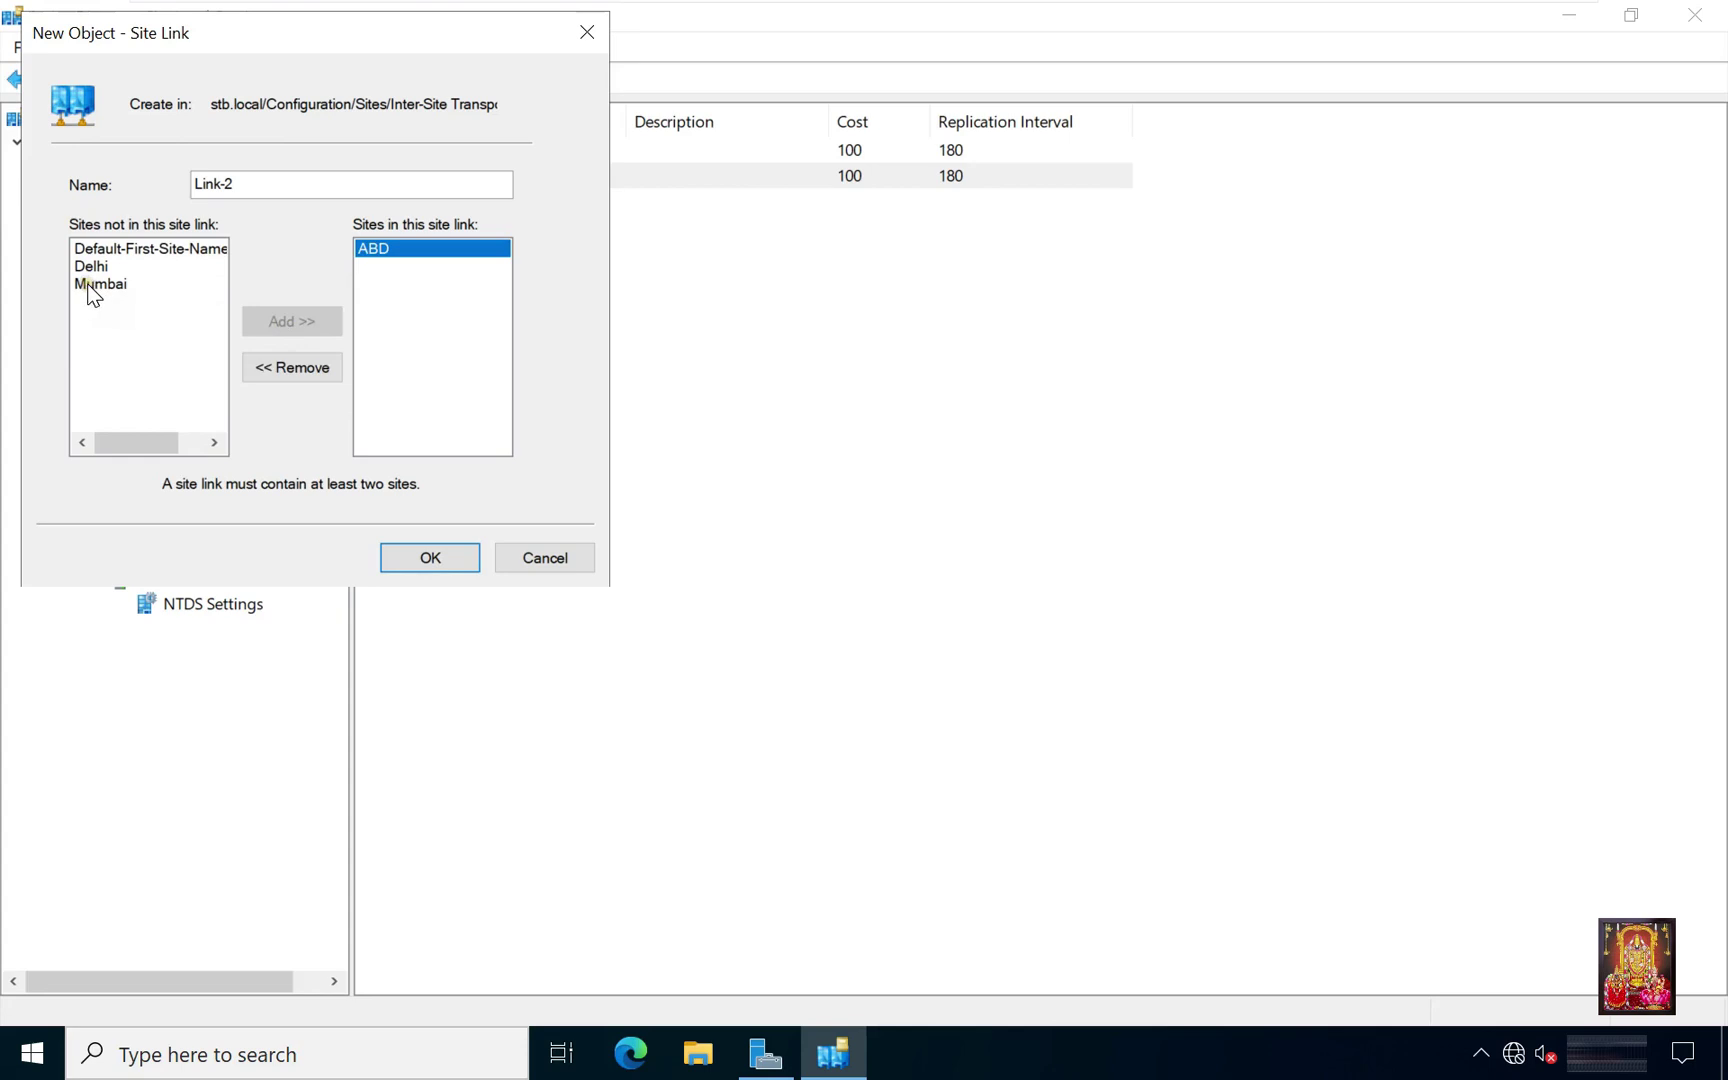
left_click(88, 285)
left_click(288, 321)
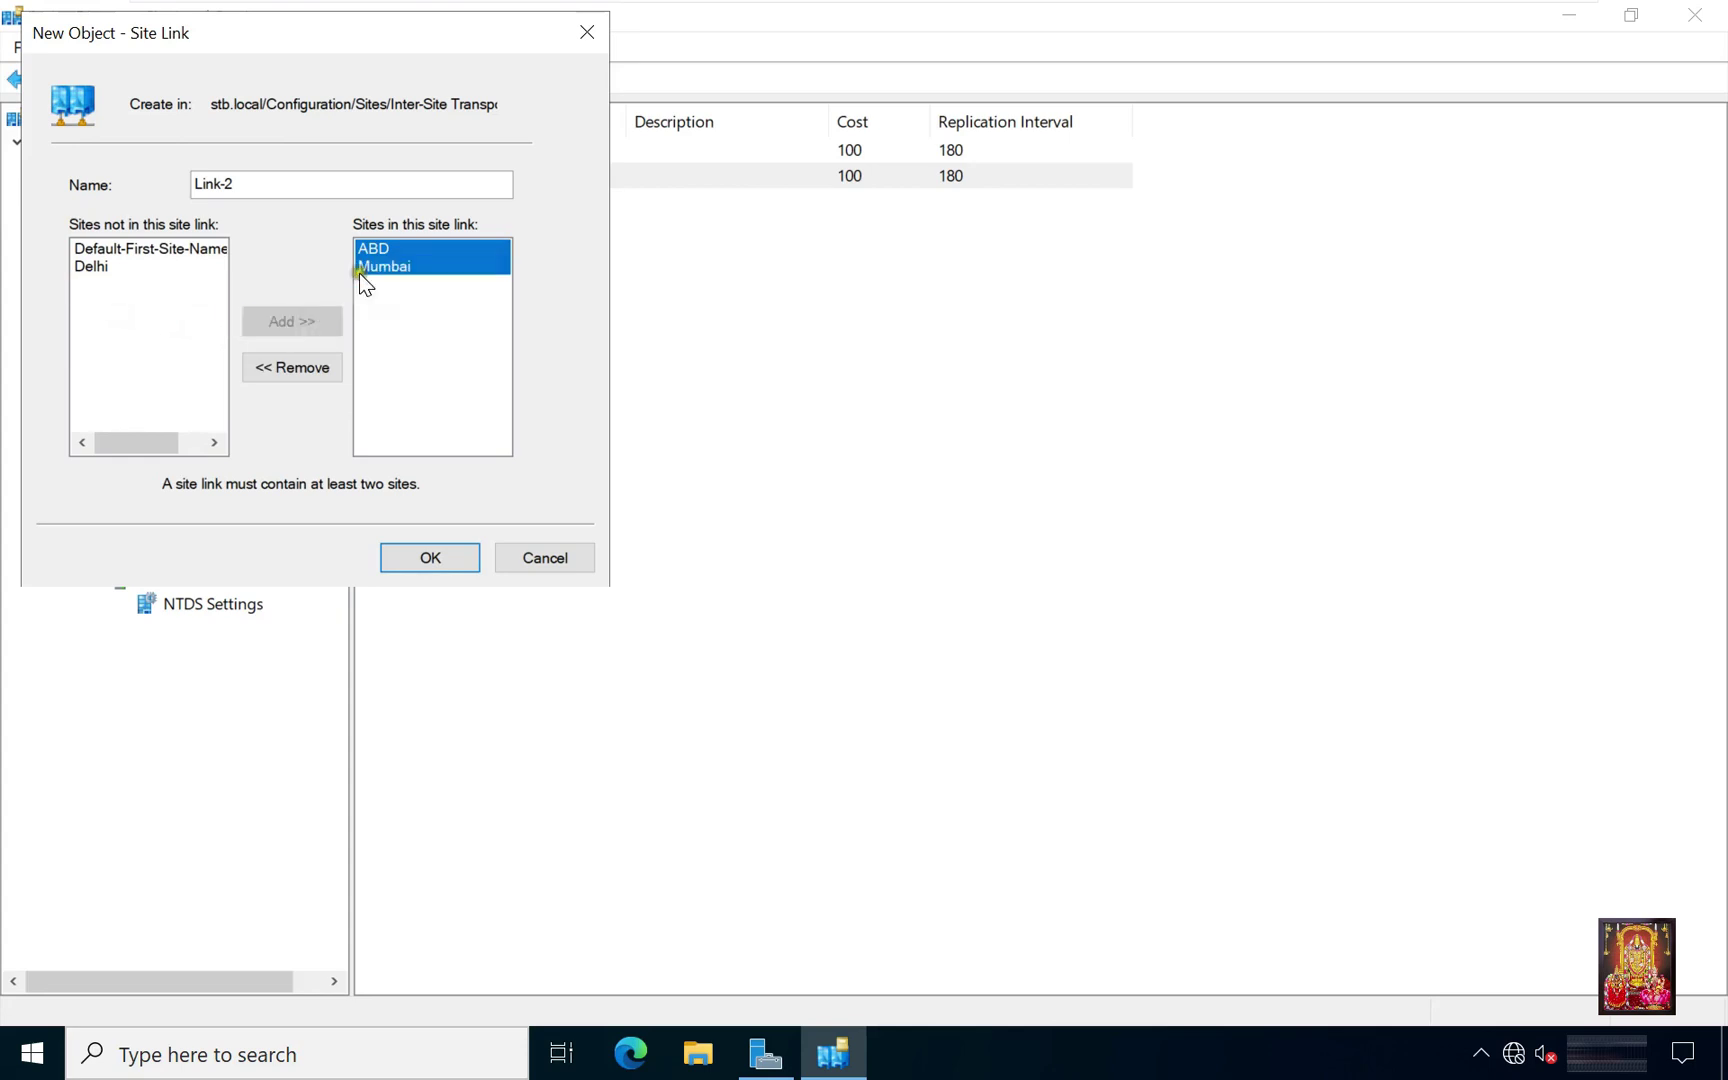
left_click(428, 562)
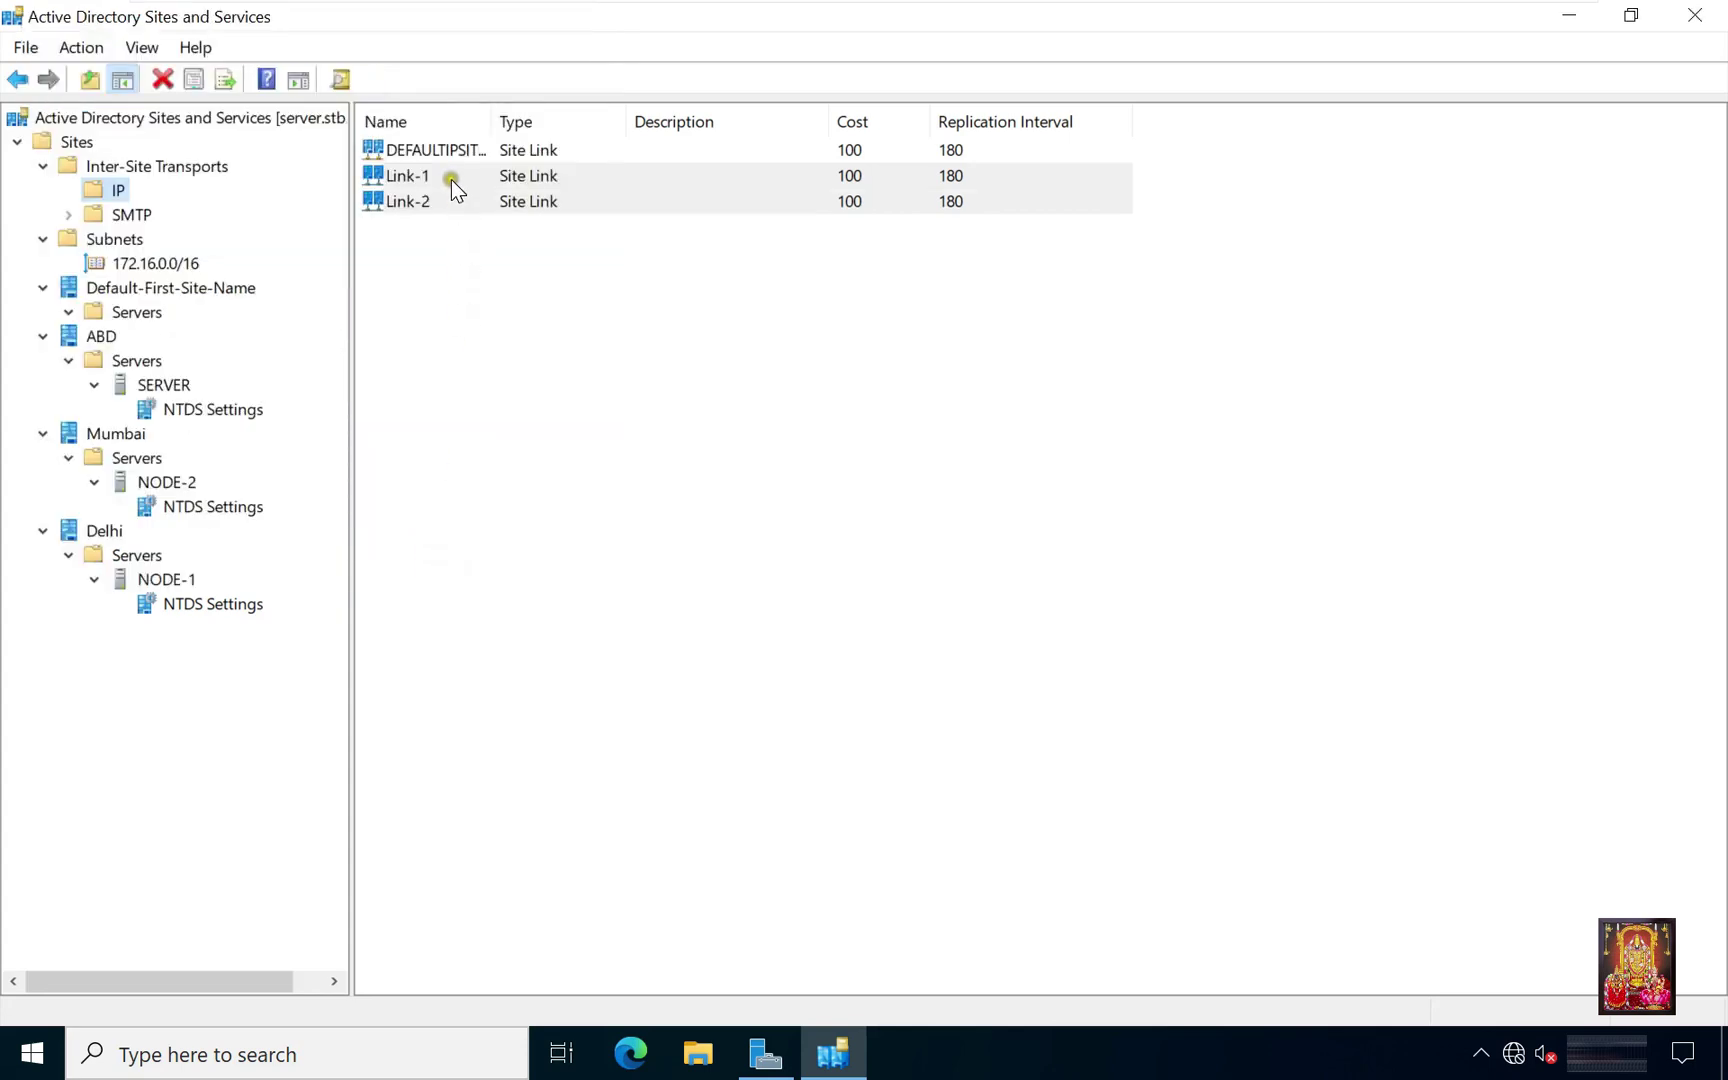
Create site link bridge BRI containing Link-1 and Link-2.
left_click(401, 203)
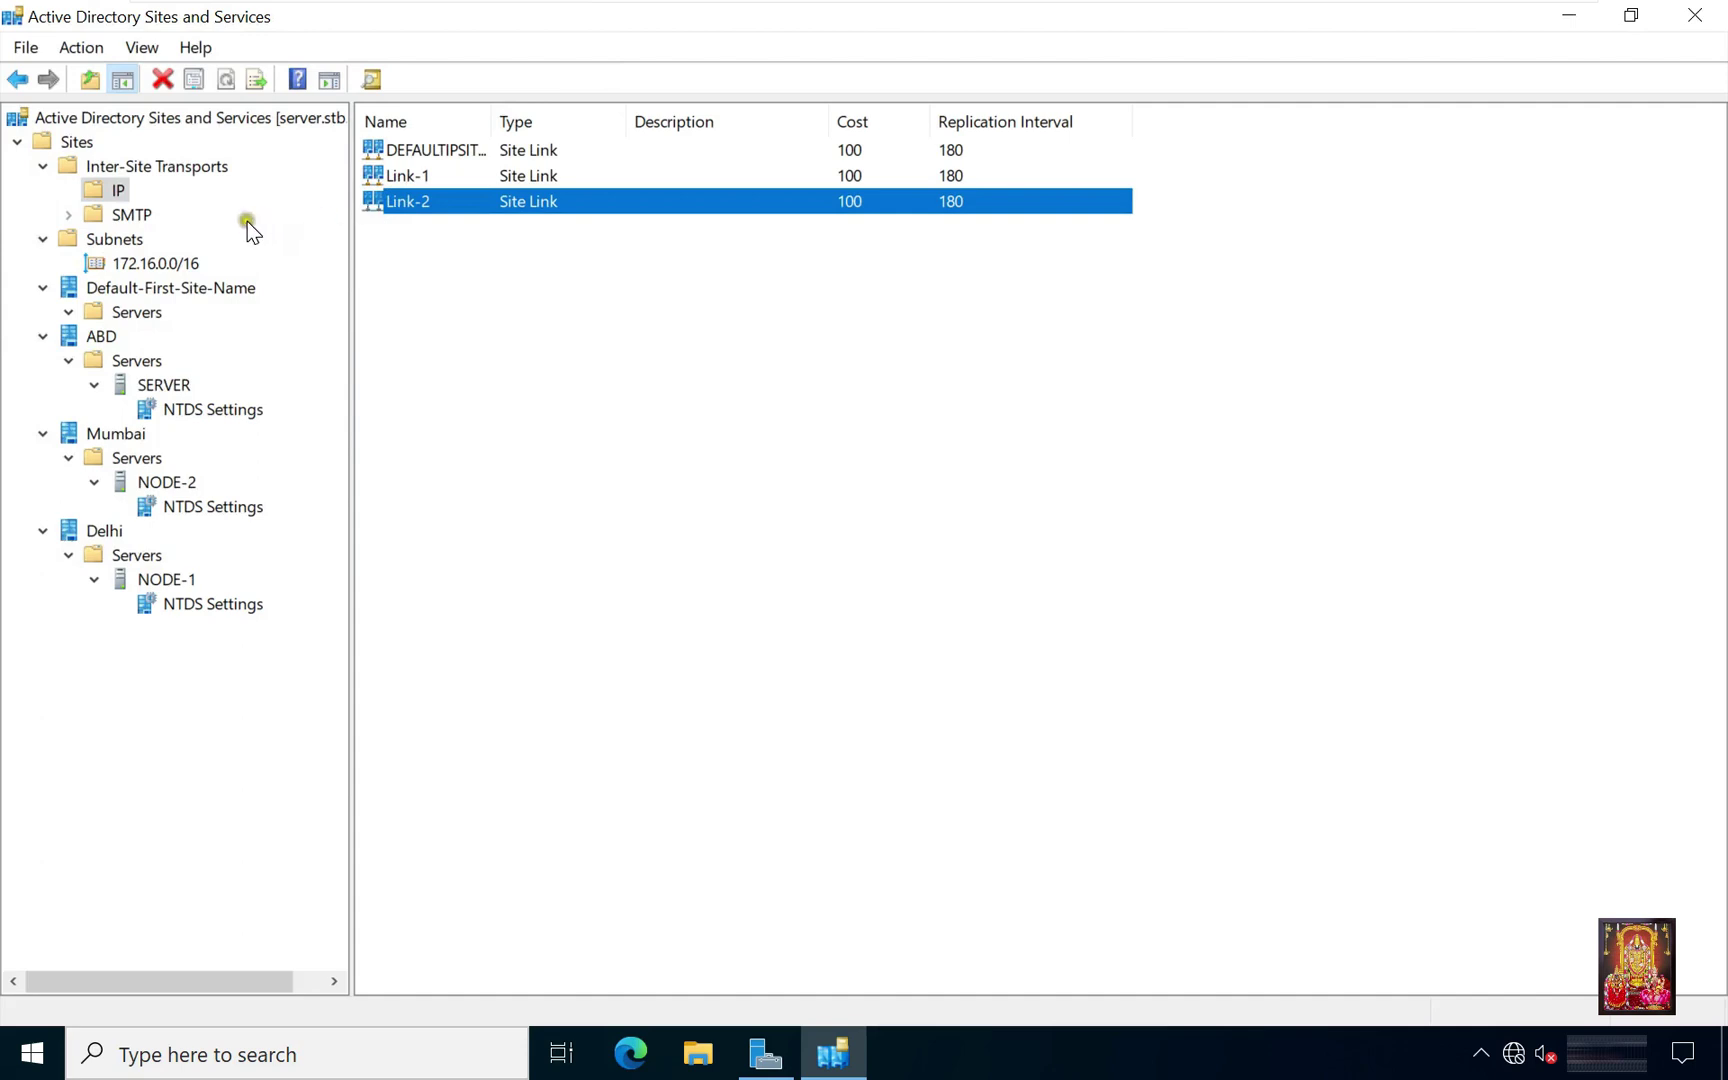
right_click(113, 189)
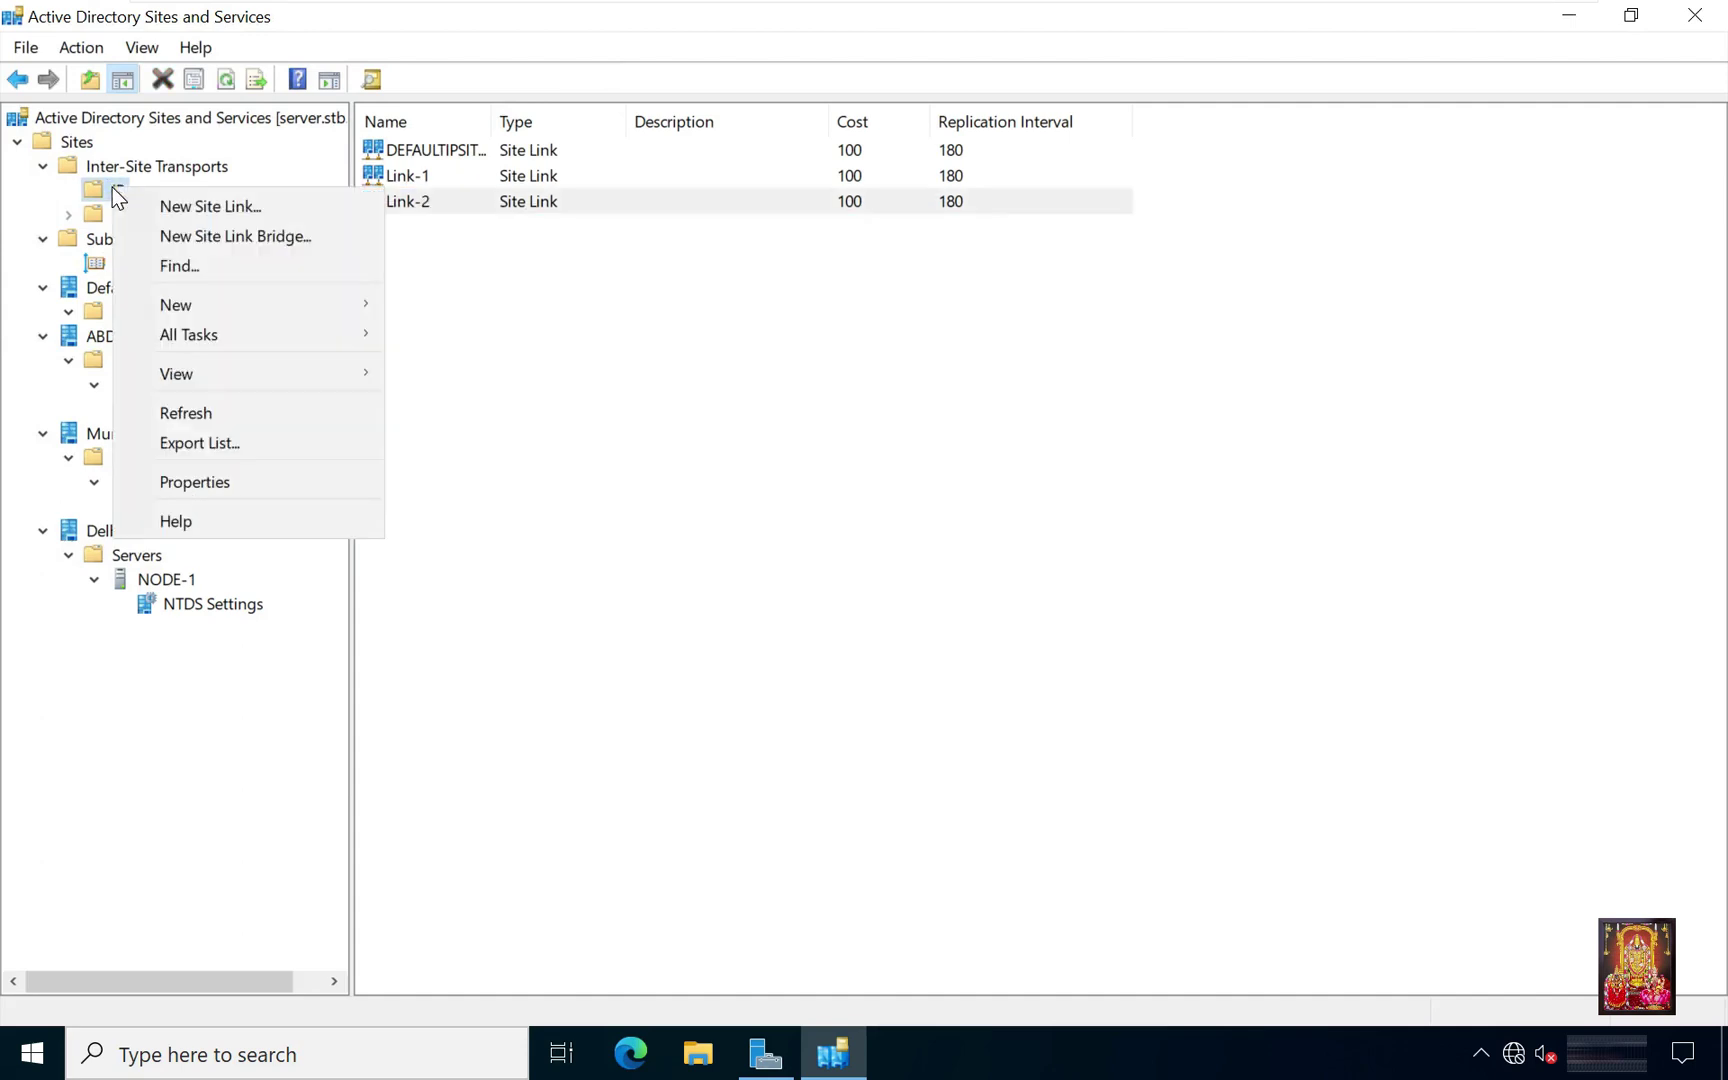
left_click(309, 234)
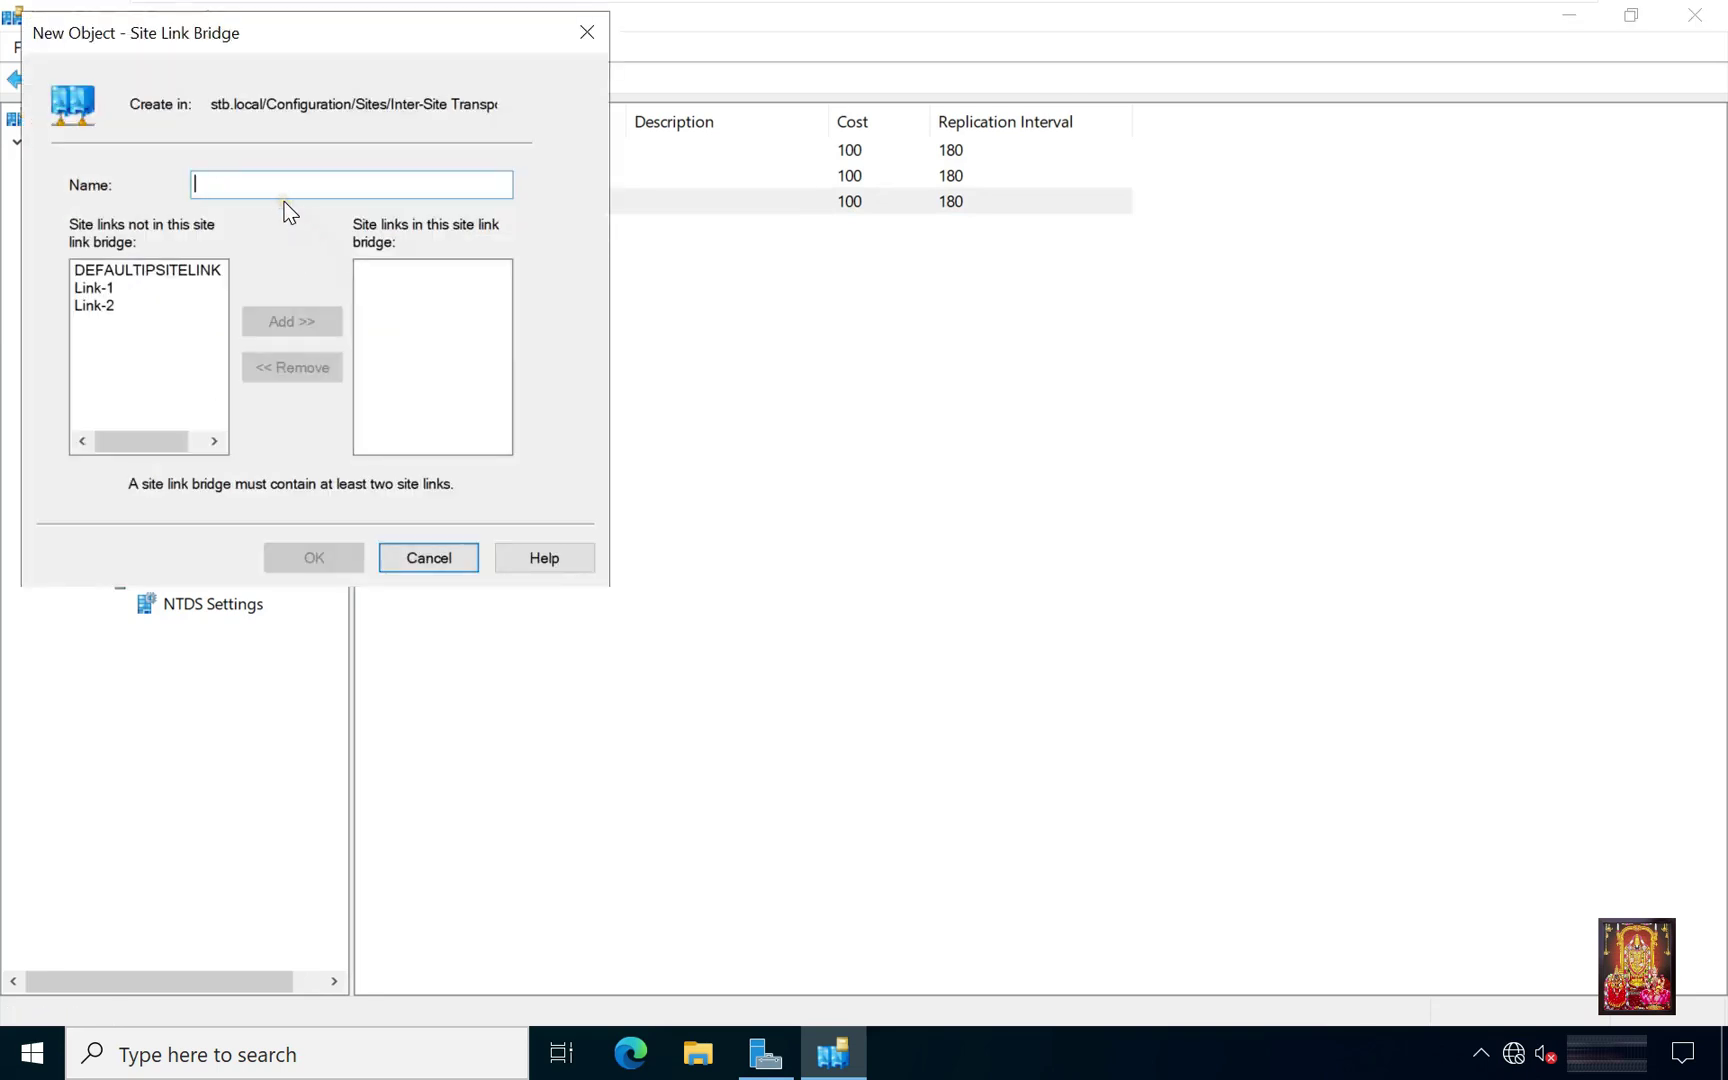
type("BRI")
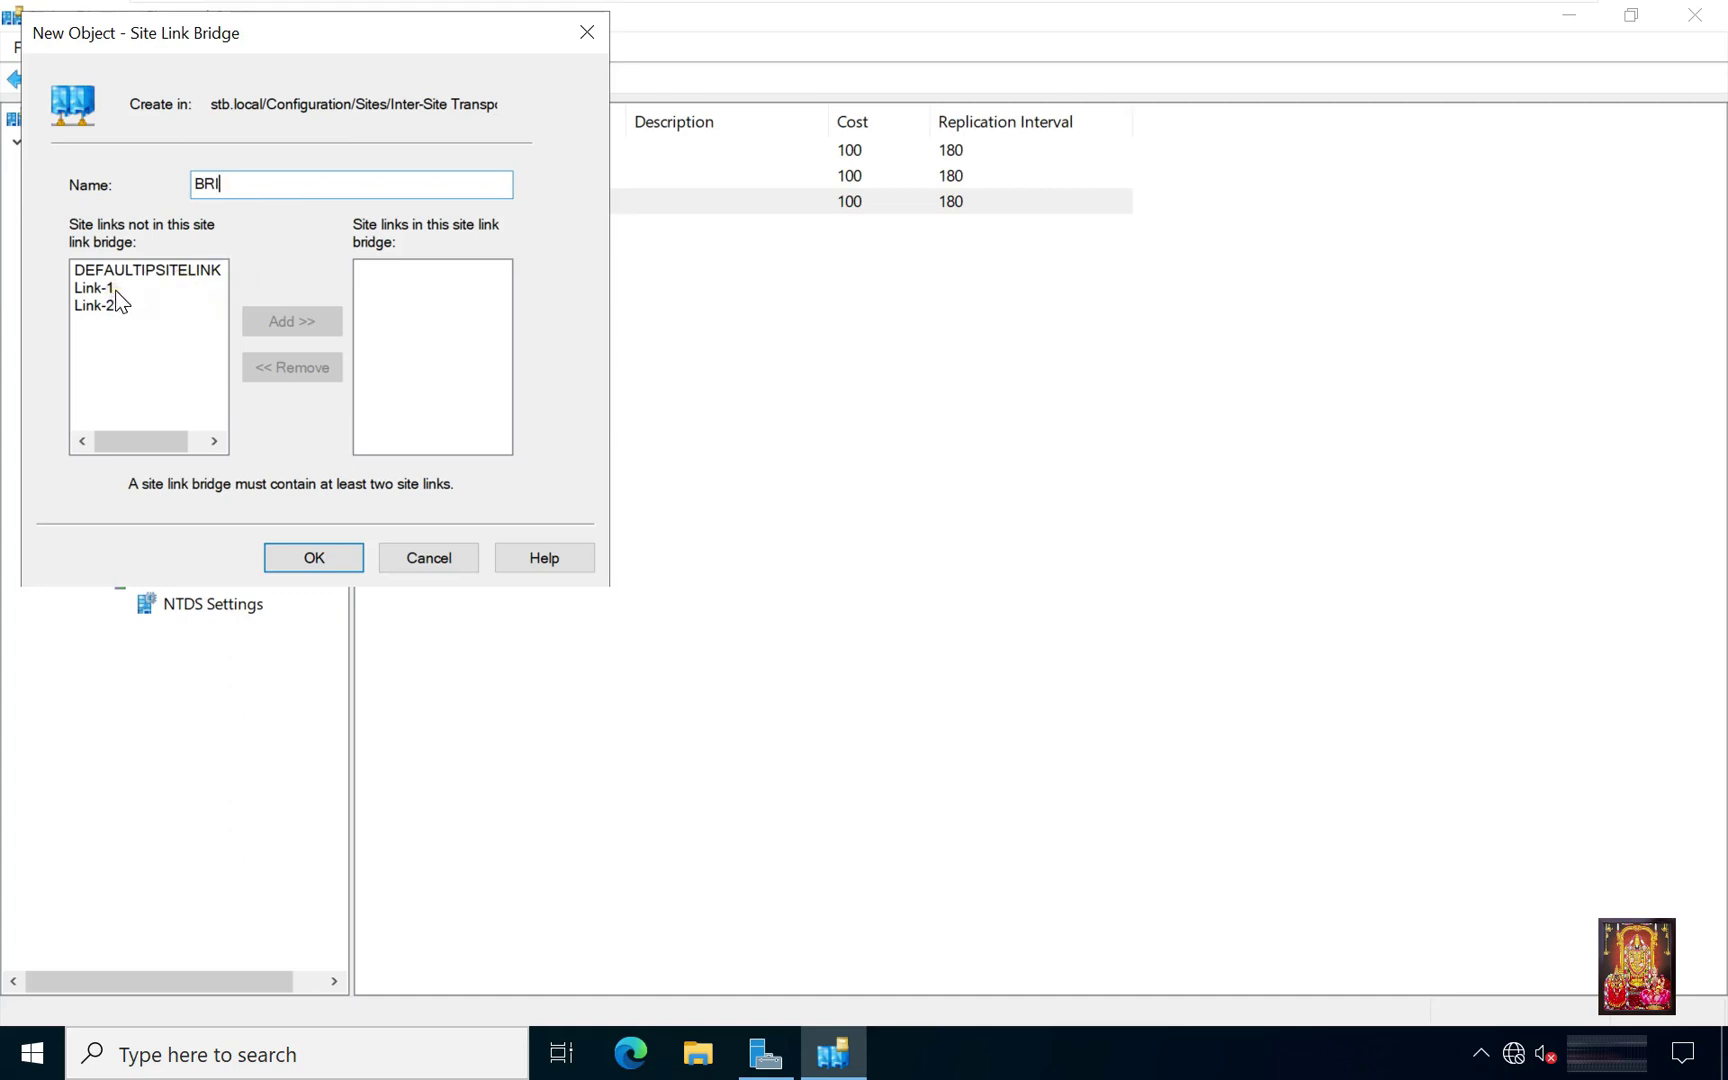
left_click_drag(135, 288, 100, 304)
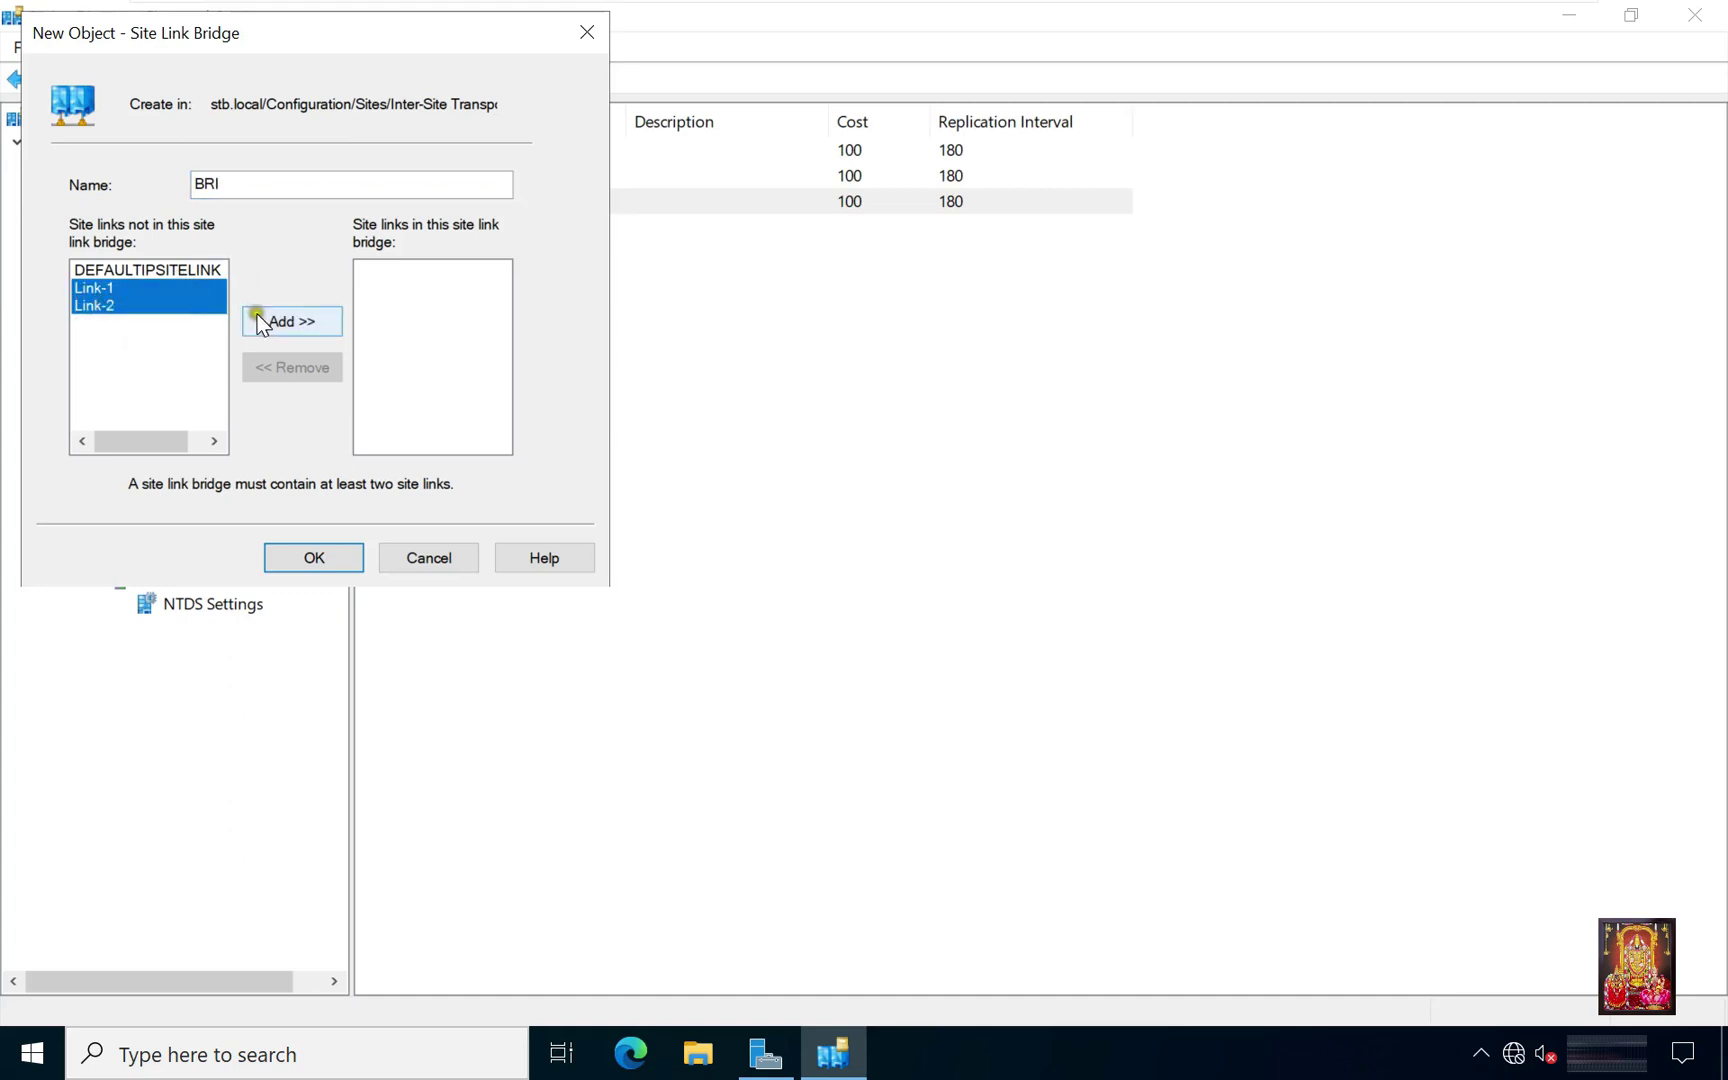
left_click(293, 323)
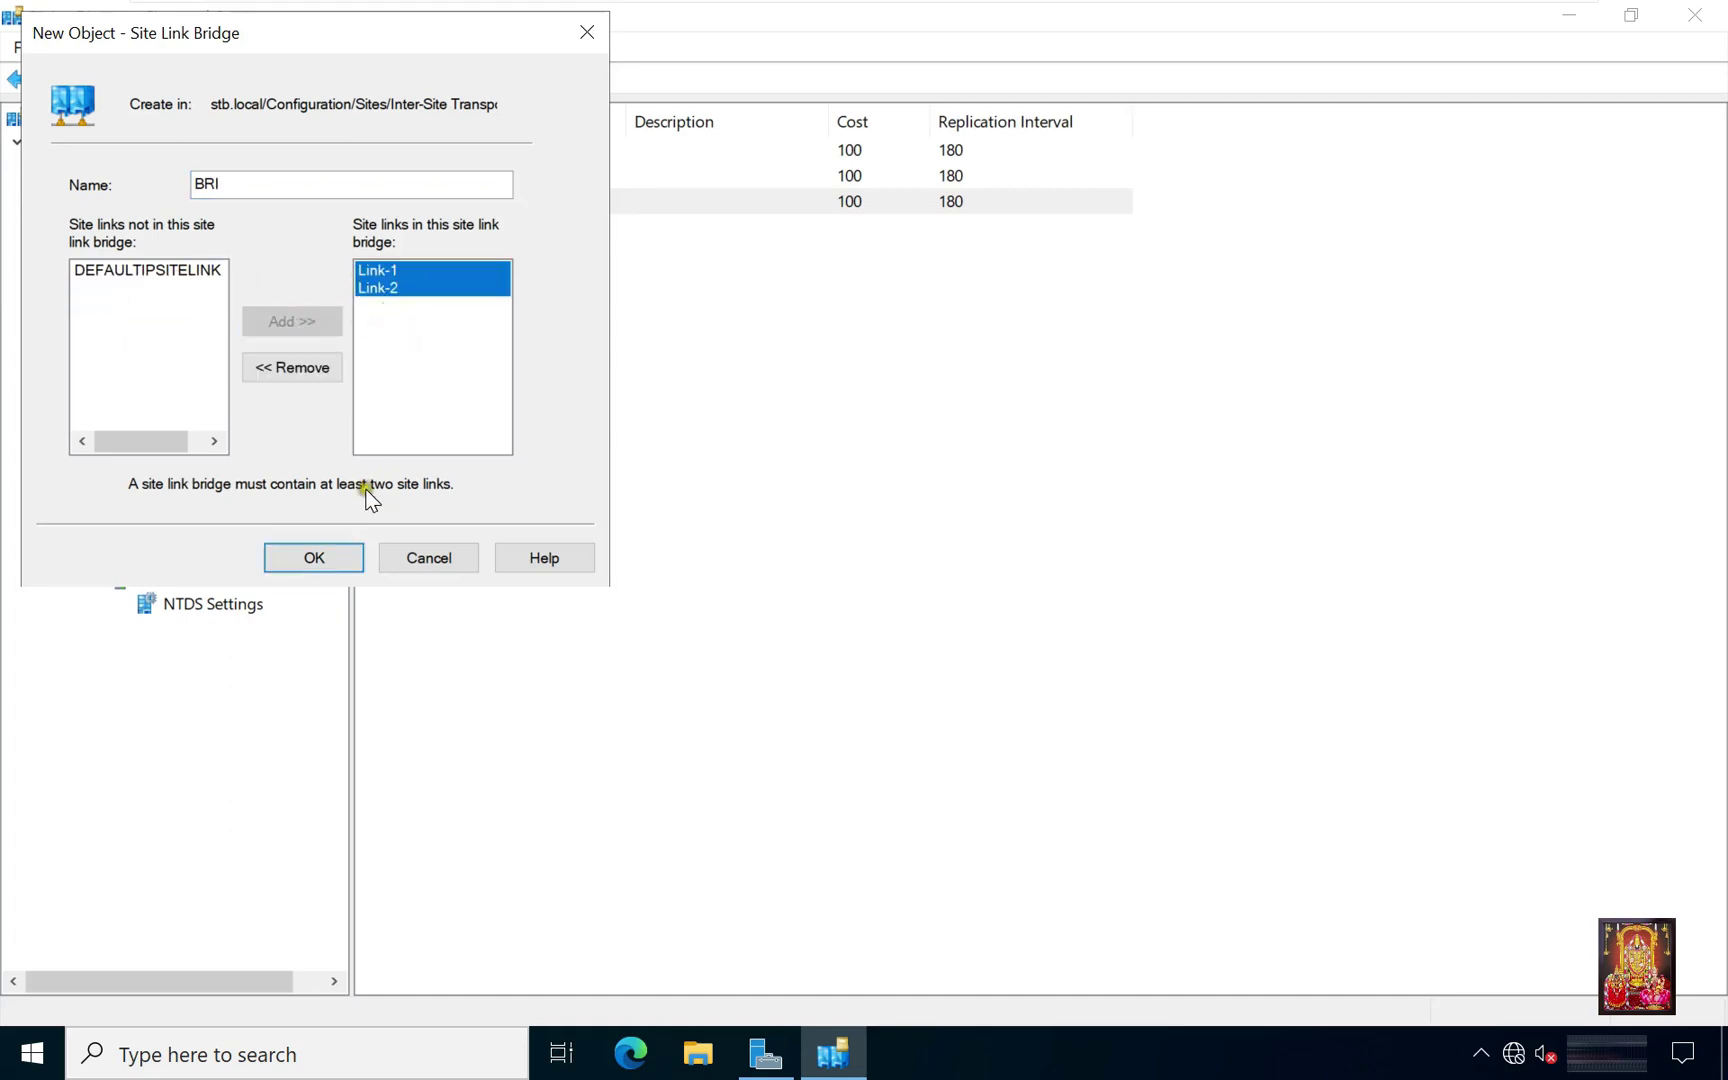
left_click(338, 553)
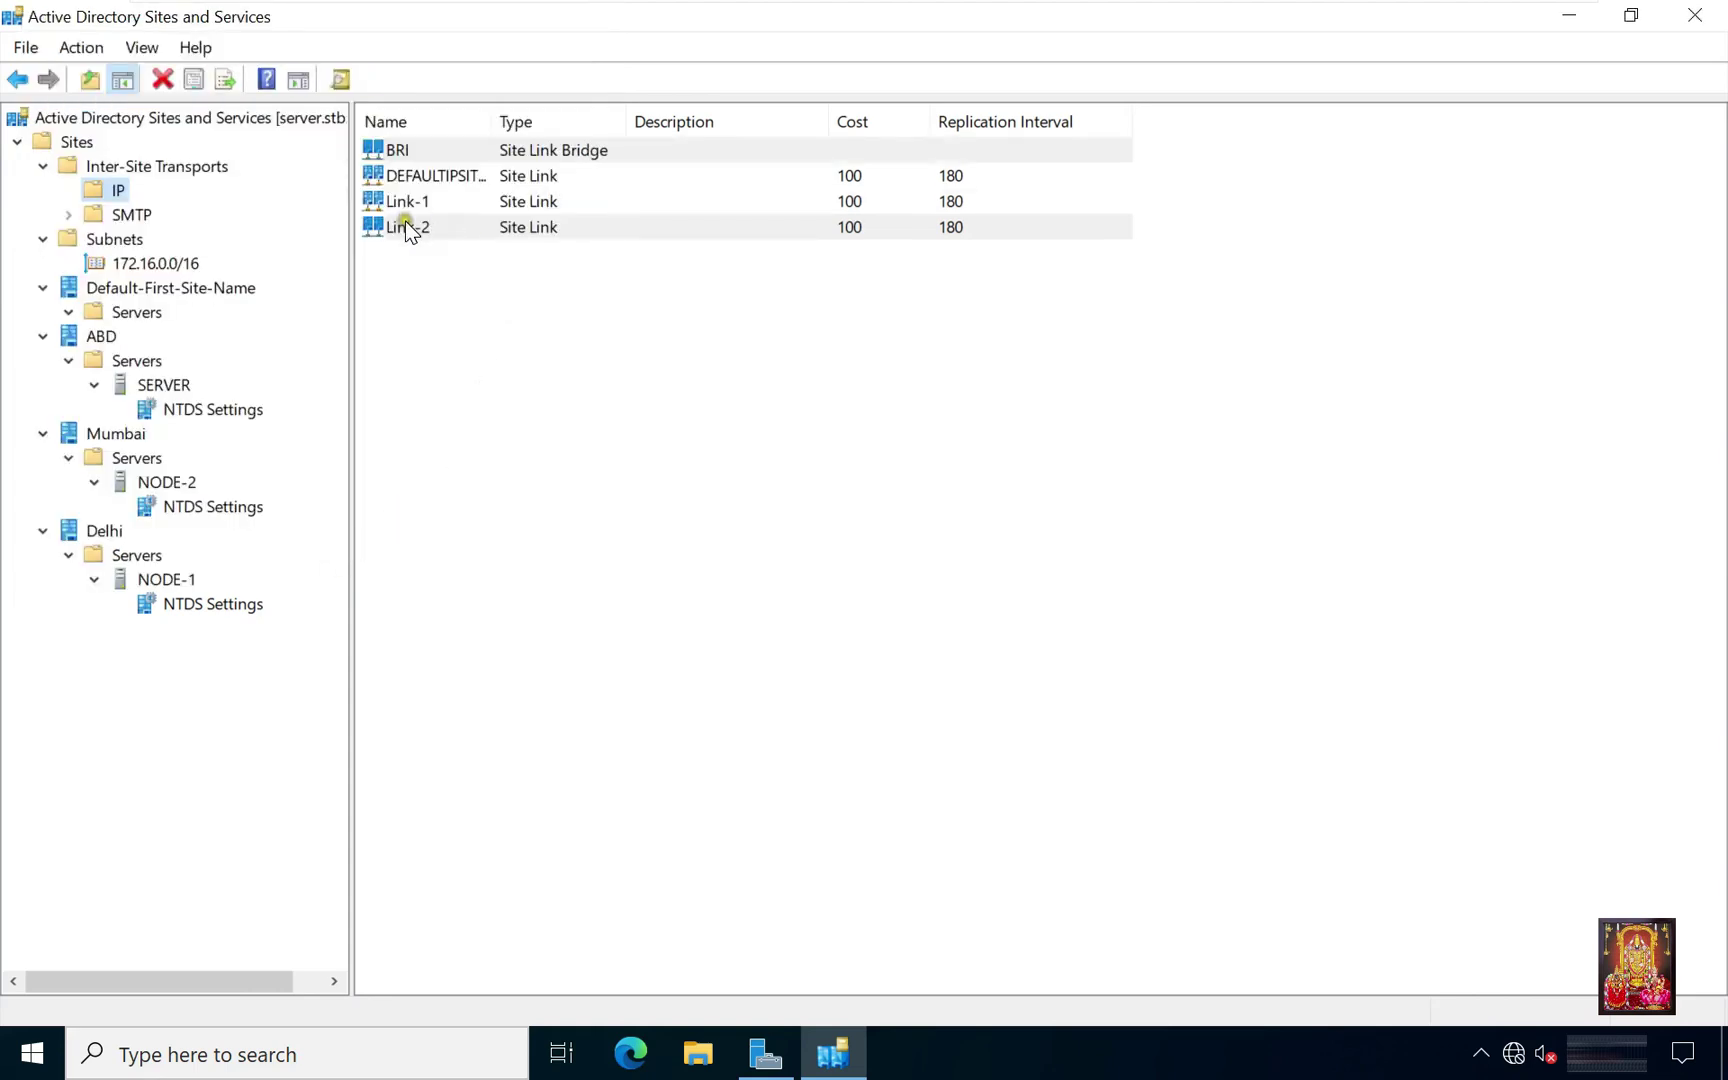
Select the new BRI bridge, then browse back to the ABD site's contents.
left_click(584, 160)
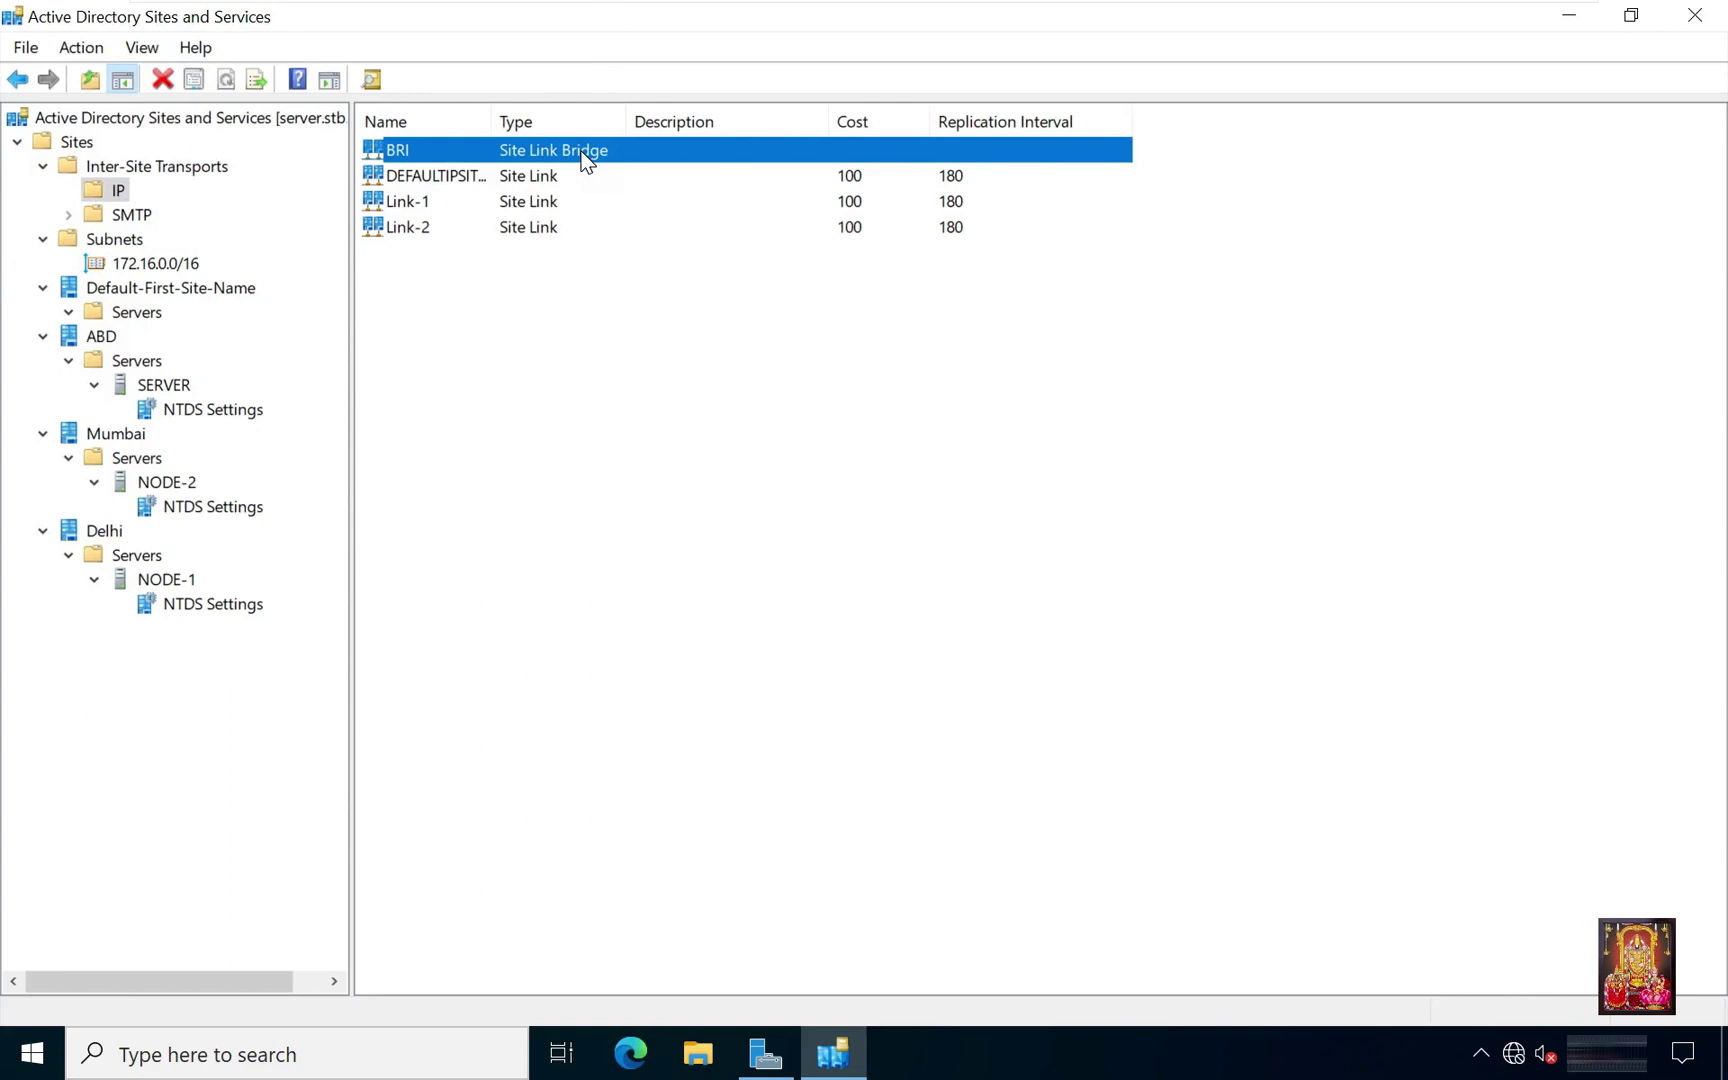
left_click(531, 155)
left_click(655, 330)
left_click(533, 322)
left_click(159, 315)
Force Replicate Now on the ABD server's connections, dismissing the confirmation and error messages.
left_click(115, 337)
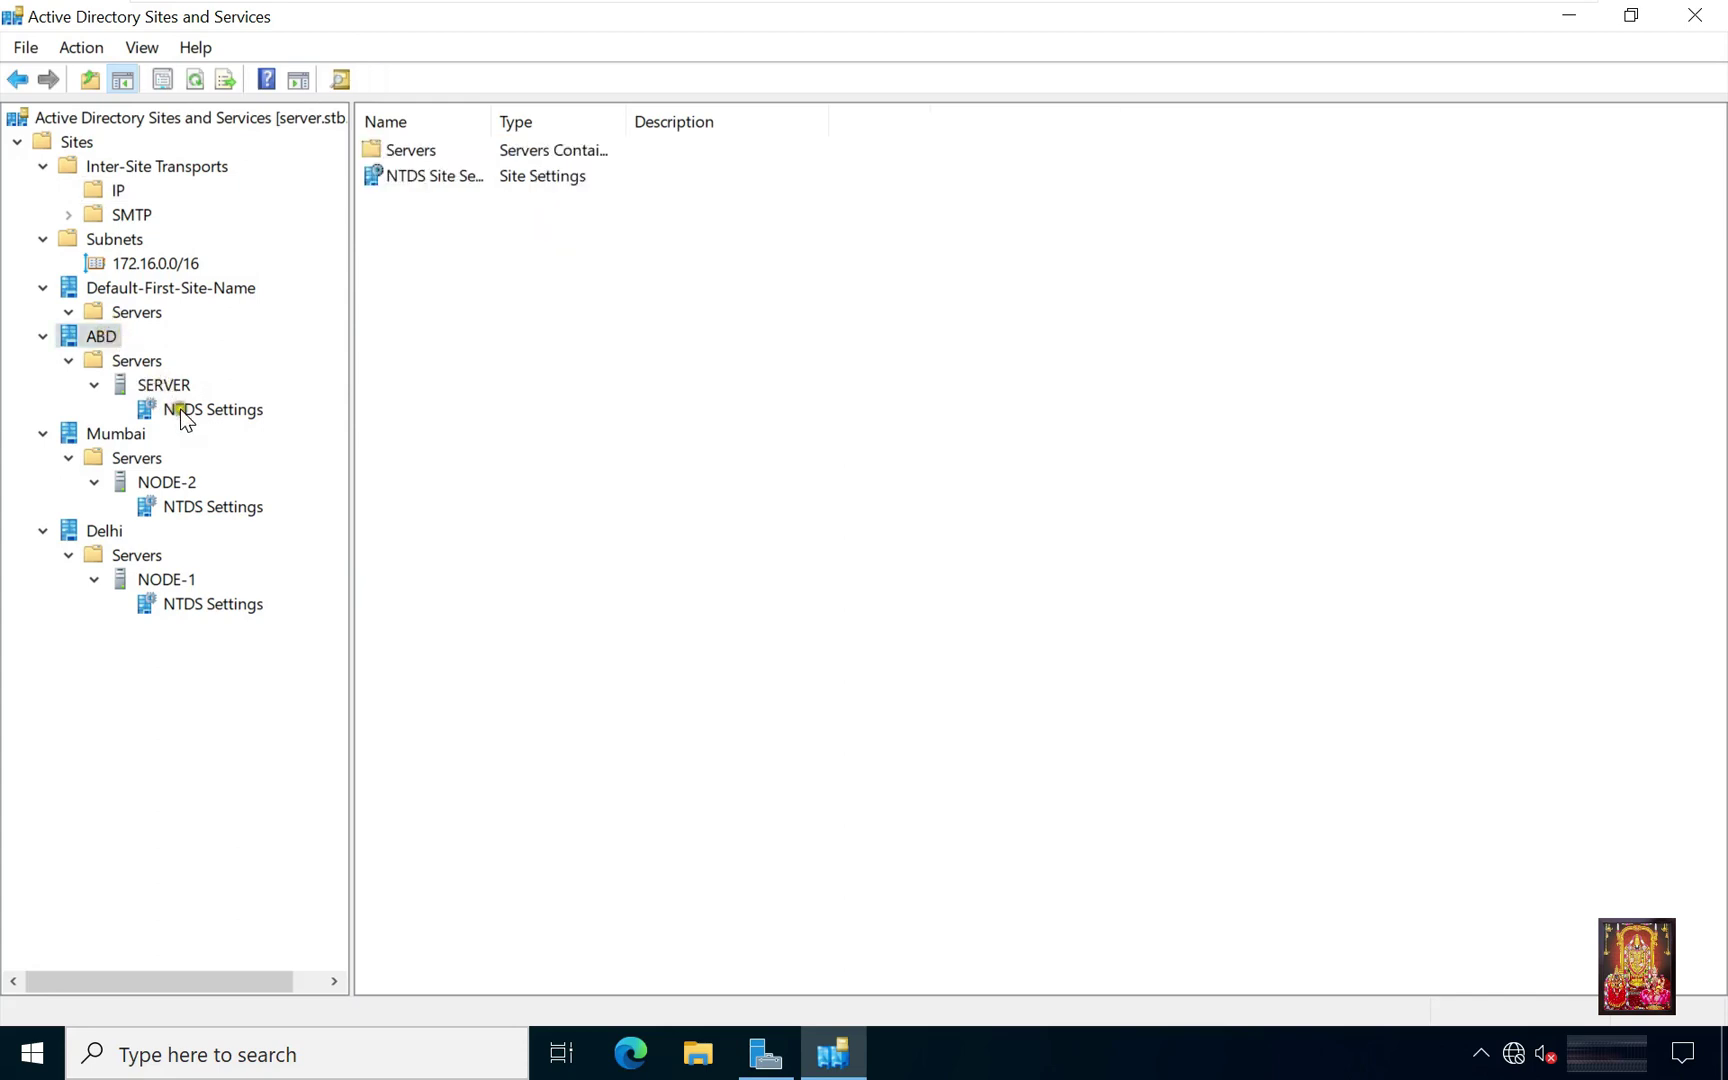
left_click(236, 408)
right_click(532, 152)
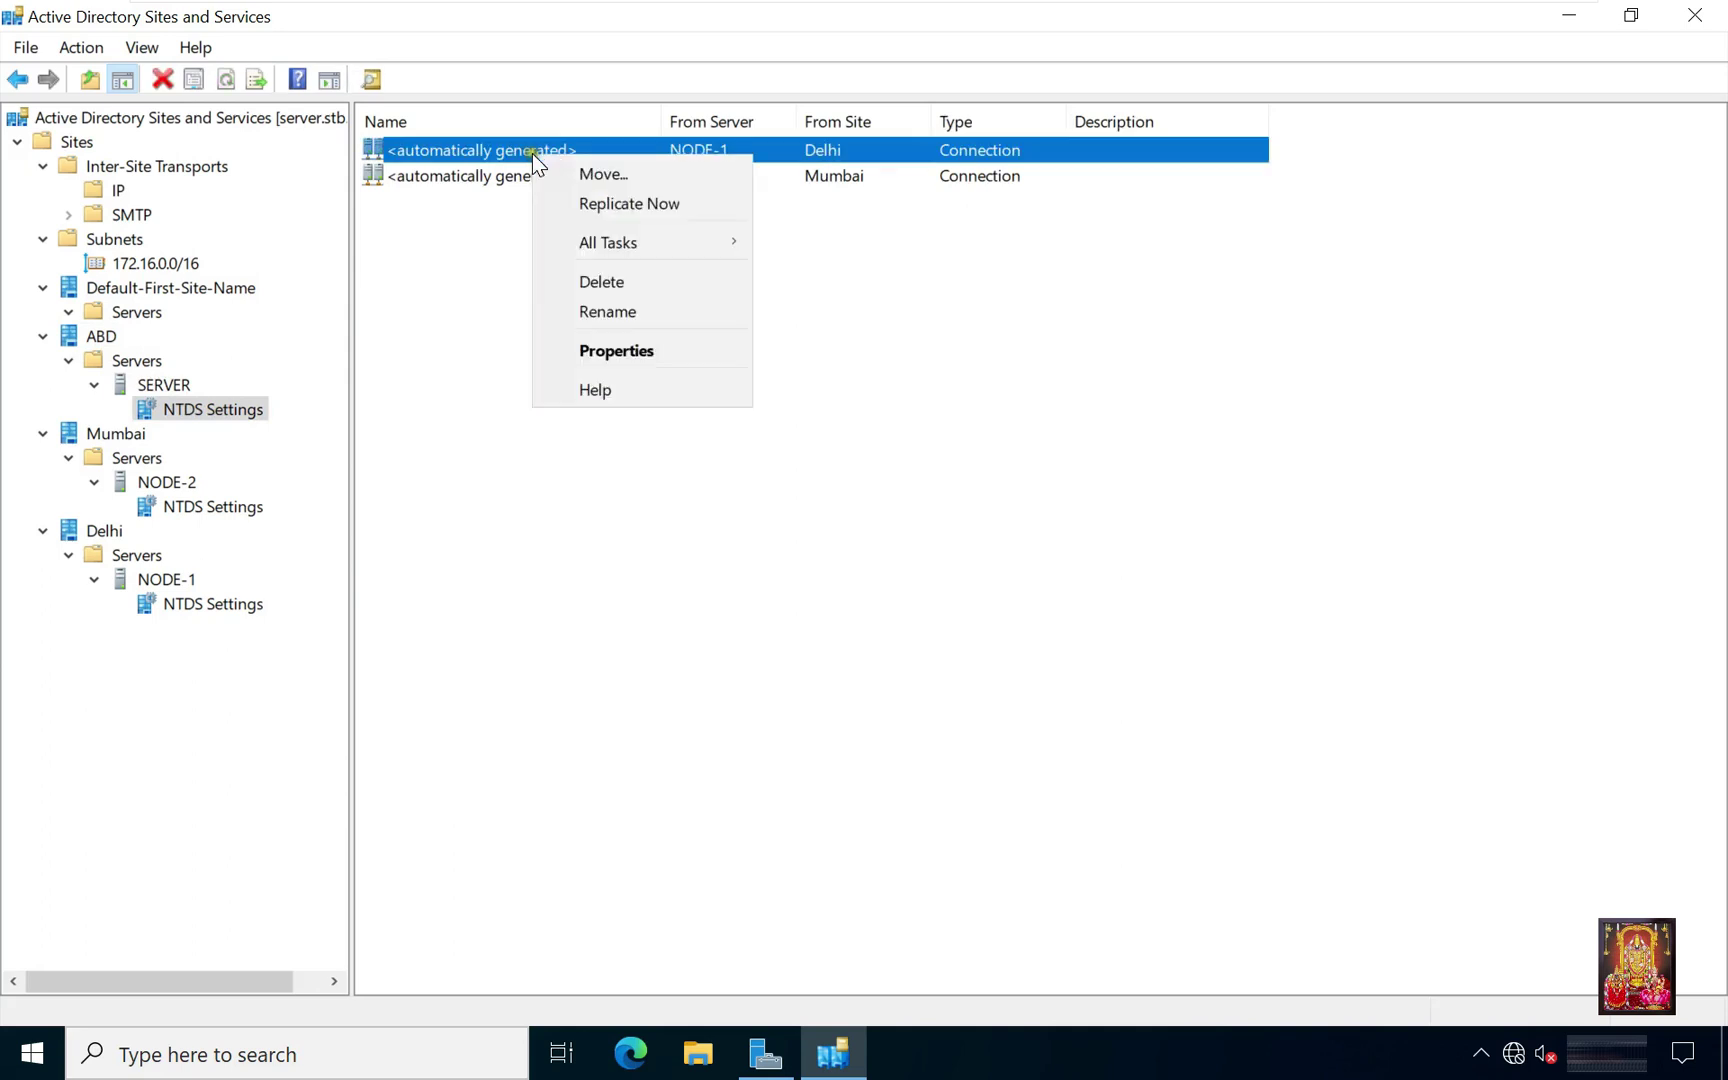
left_click(614, 205)
left_click(1083, 735)
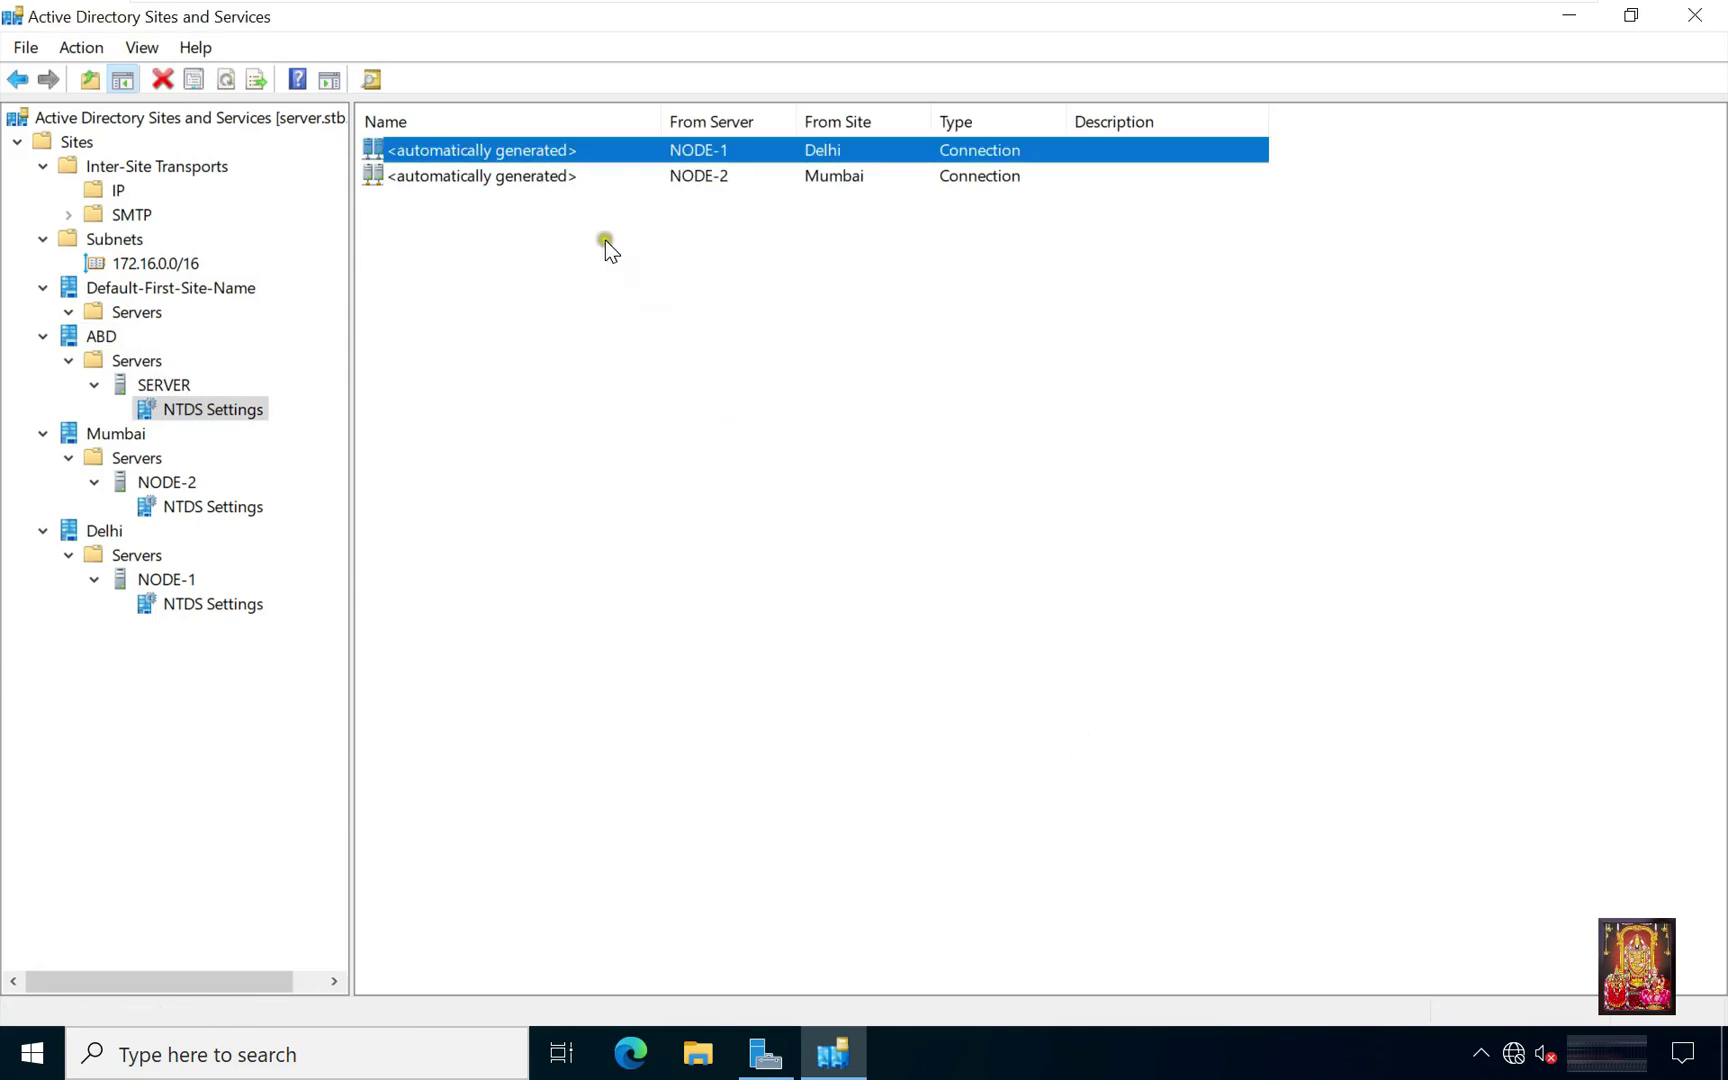
left_click_drag(629, 274, 477, 138)
right_click(466, 170)
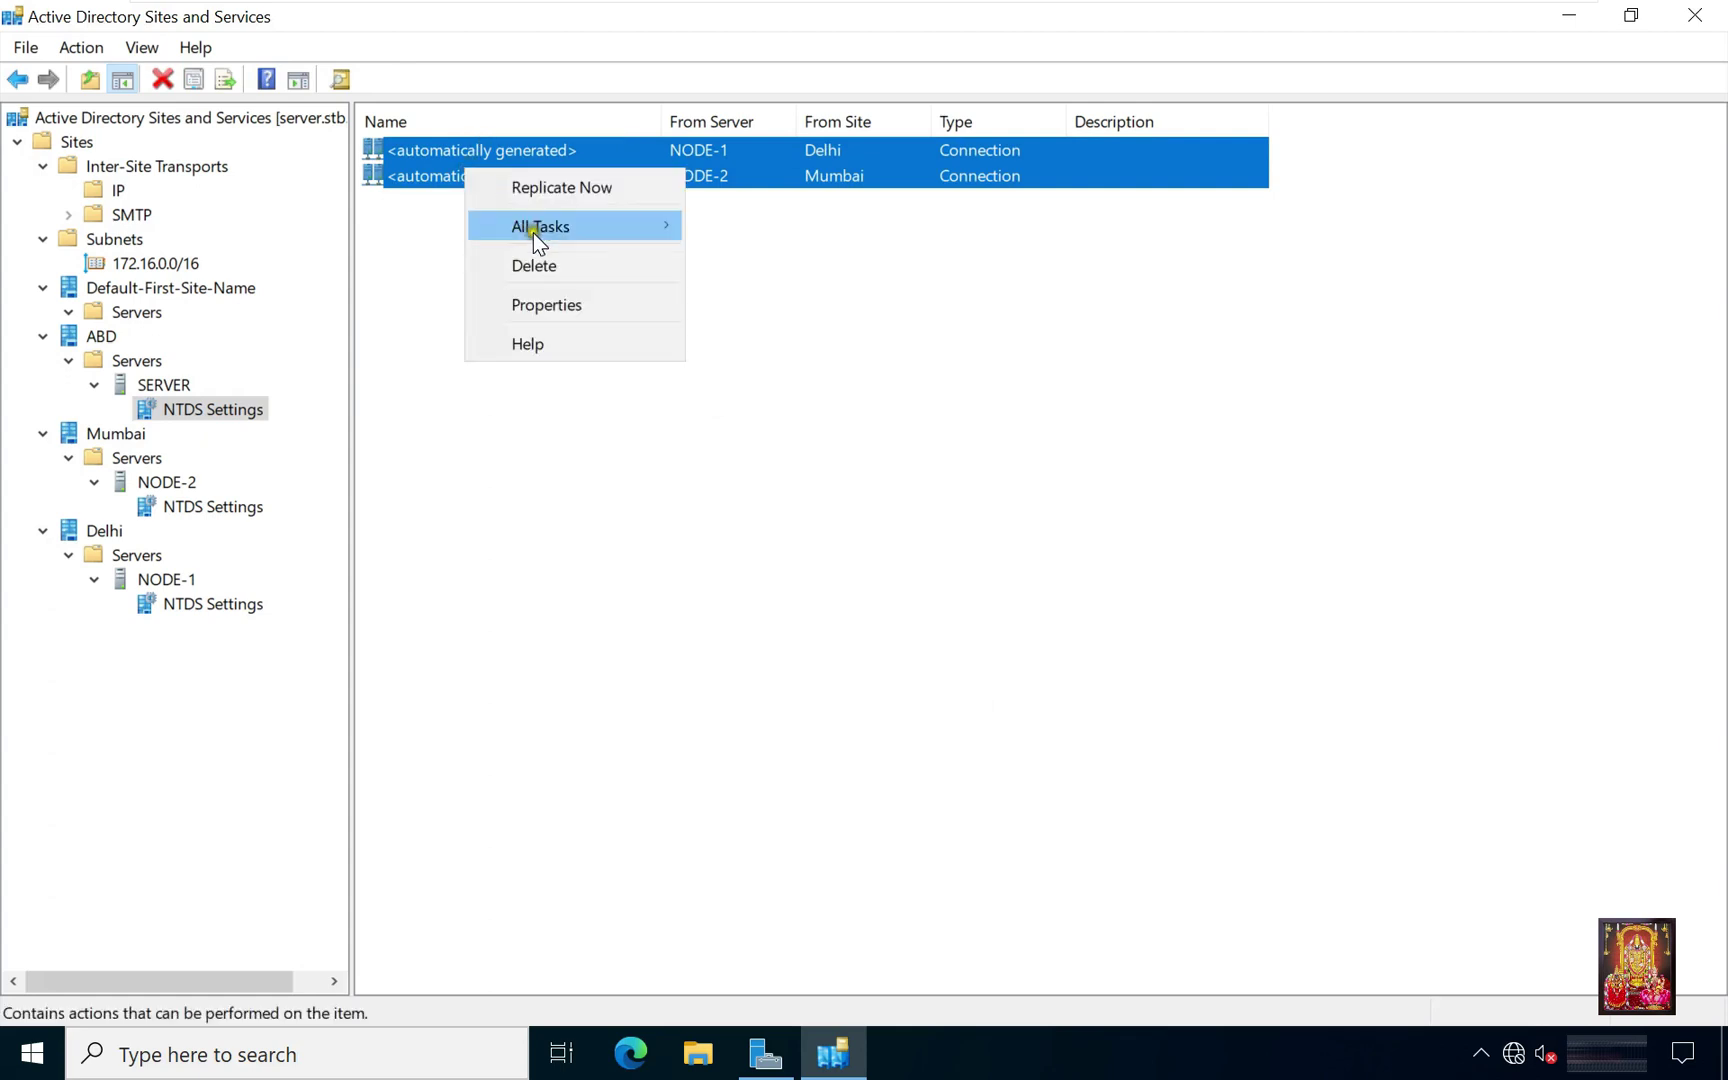
left_click(553, 190)
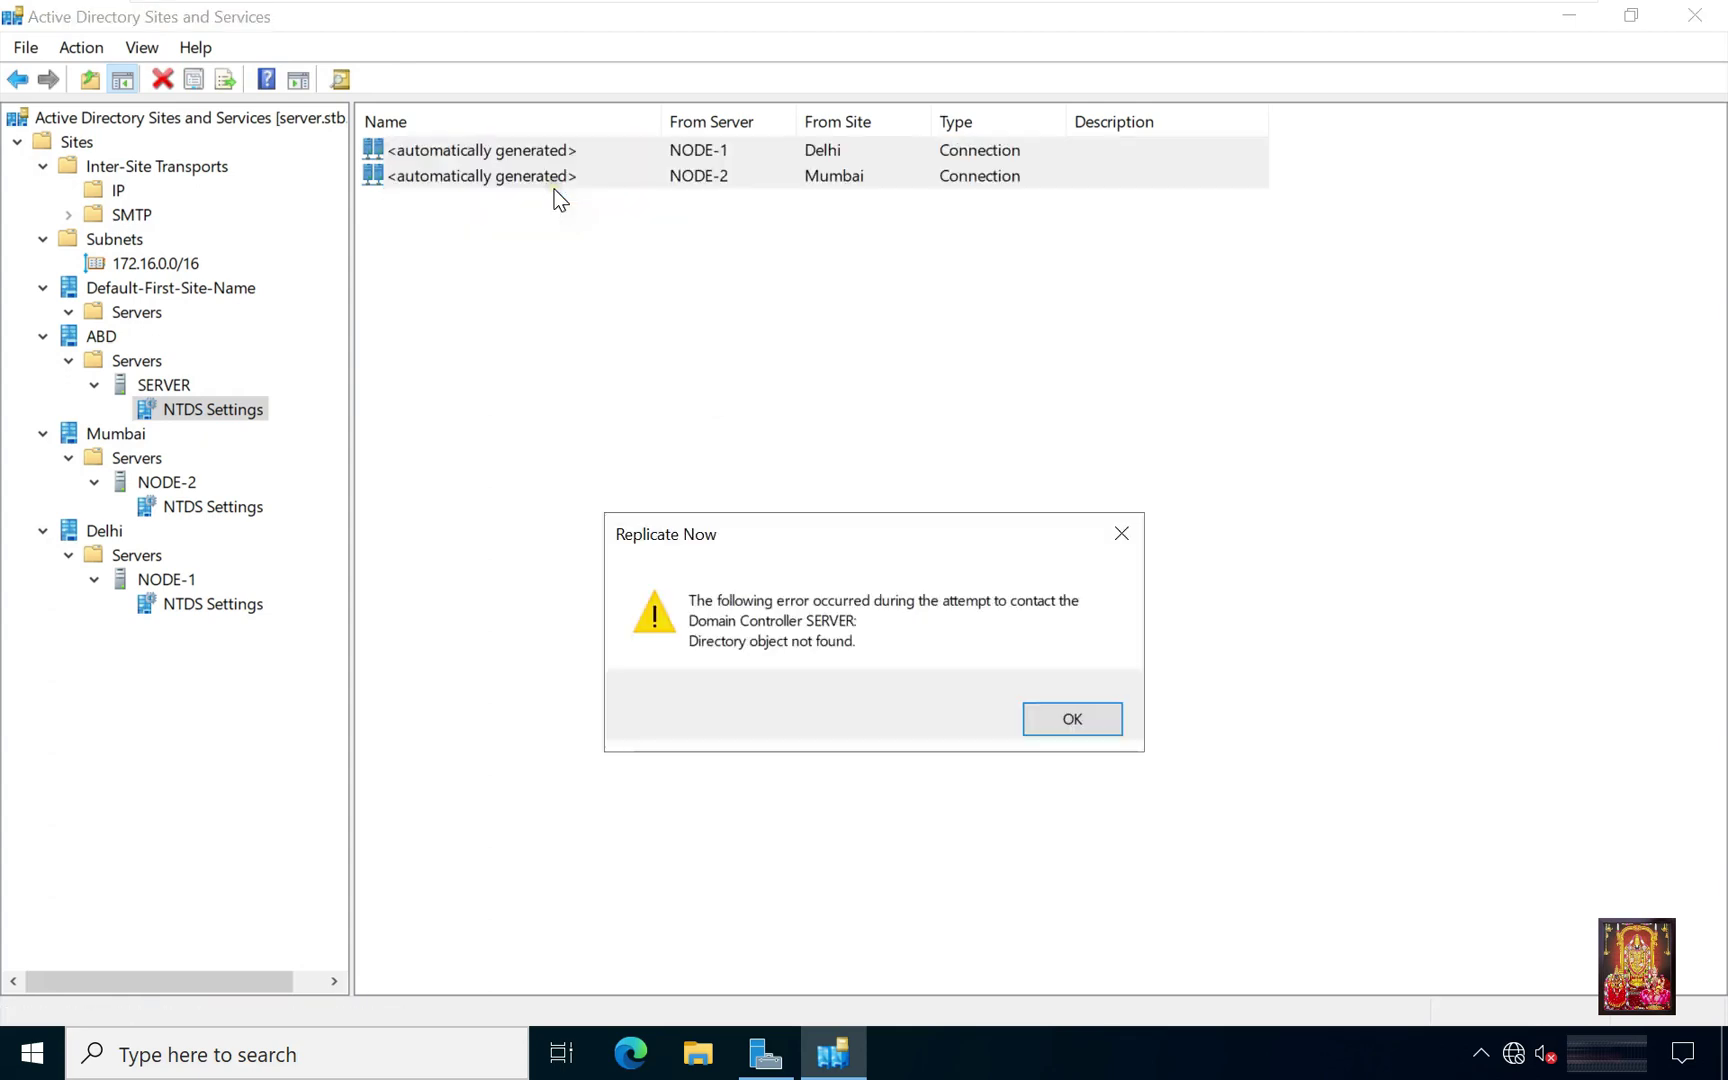
left_click(1068, 722)
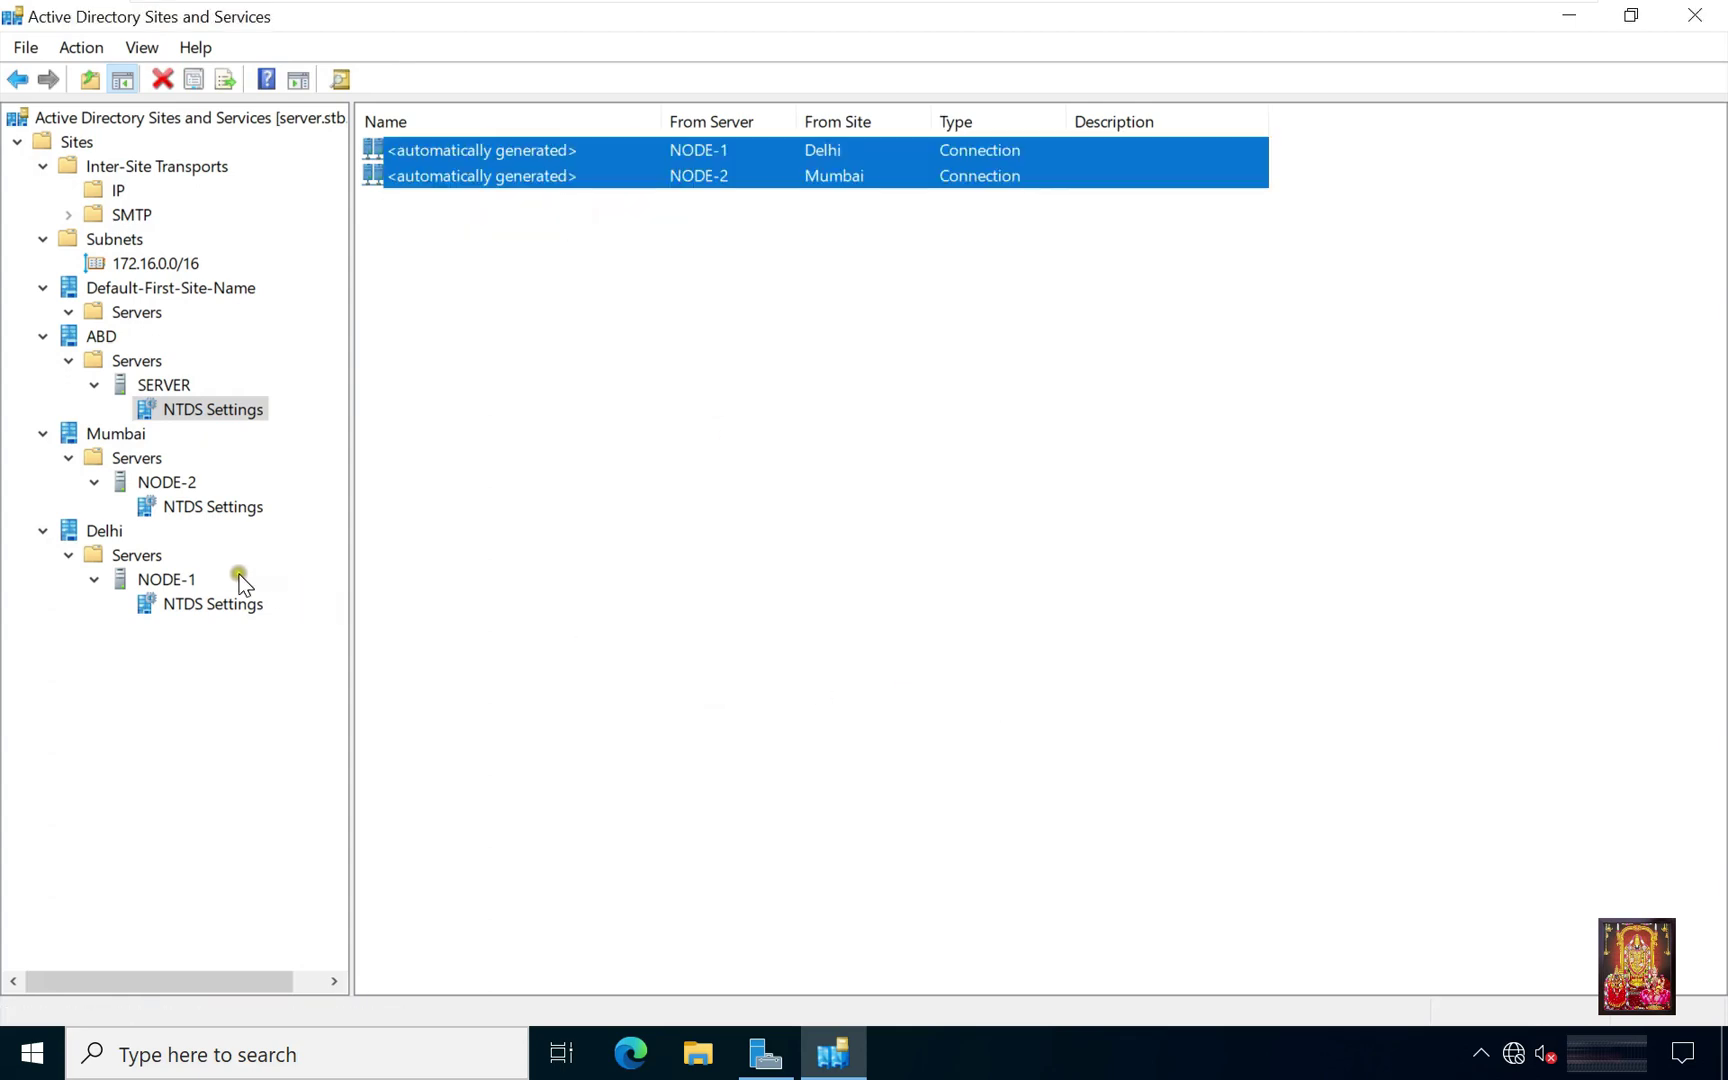
Replicate Now both of NODE-2's connections in Mumbai.
left_click(171, 507)
left_click_drag(558, 282, 480, 157)
right_click(480, 157)
left_click(557, 179)
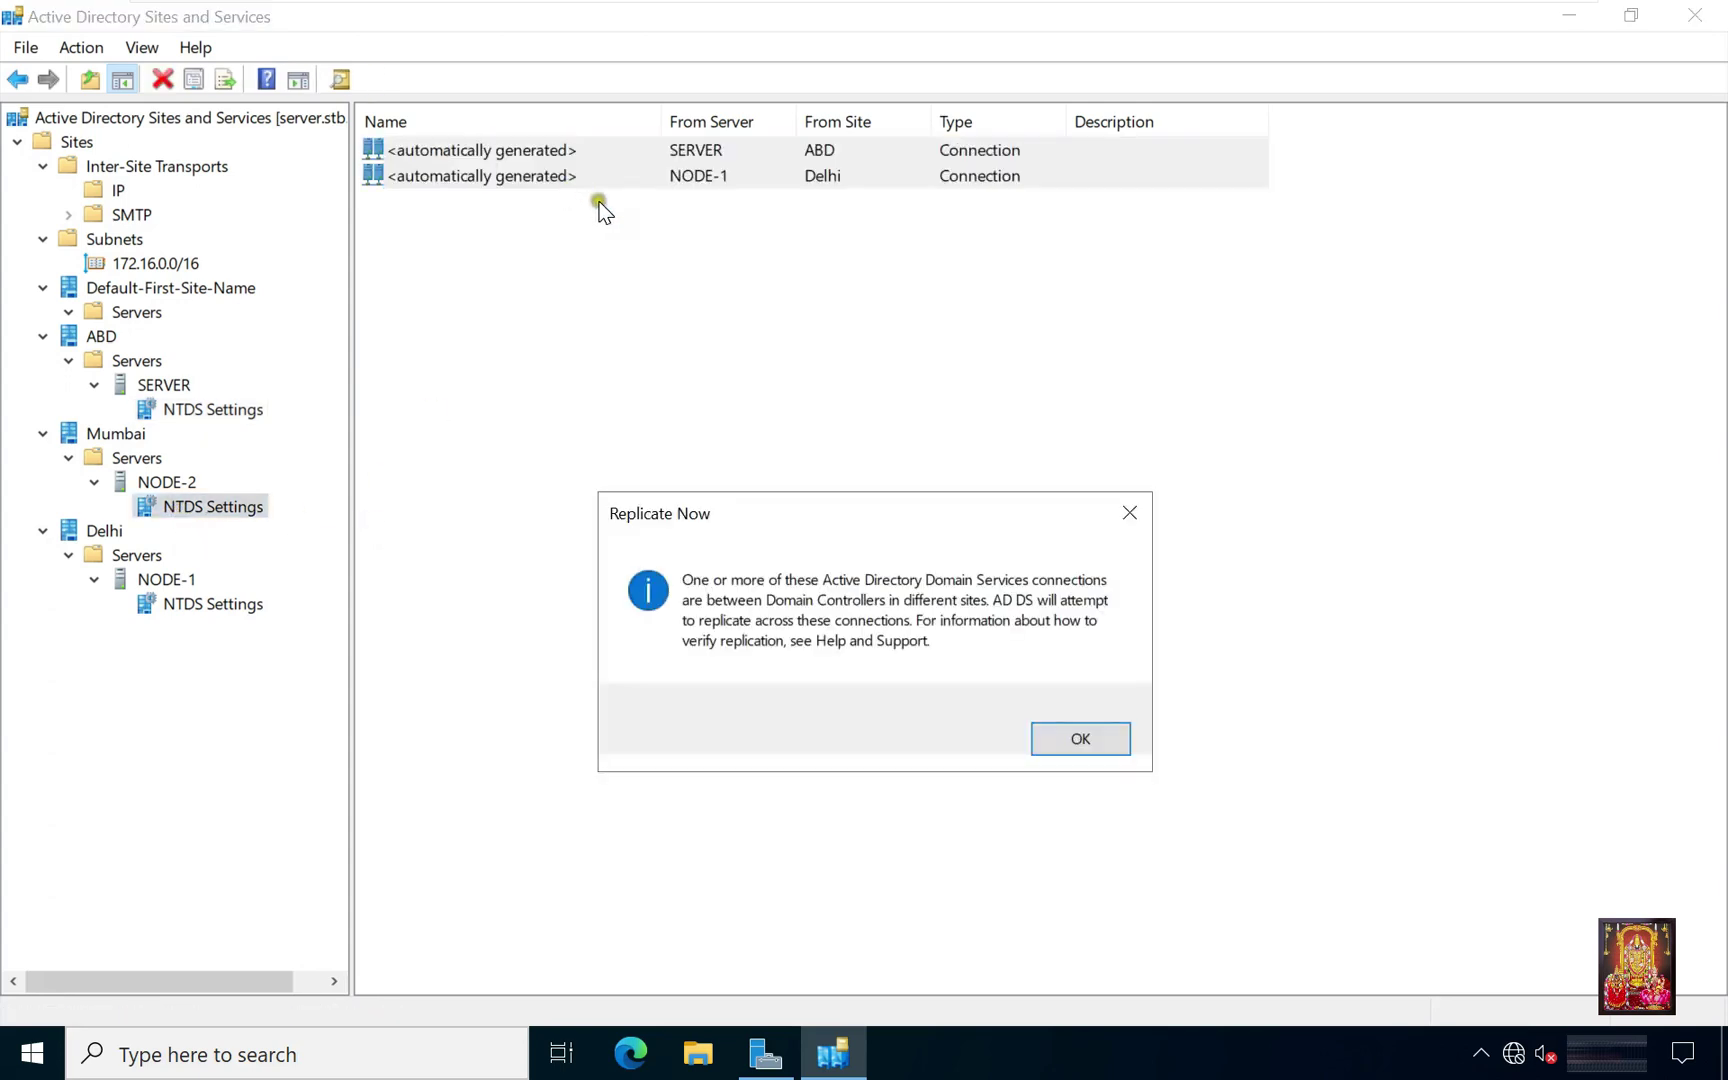
left_click(1082, 742)
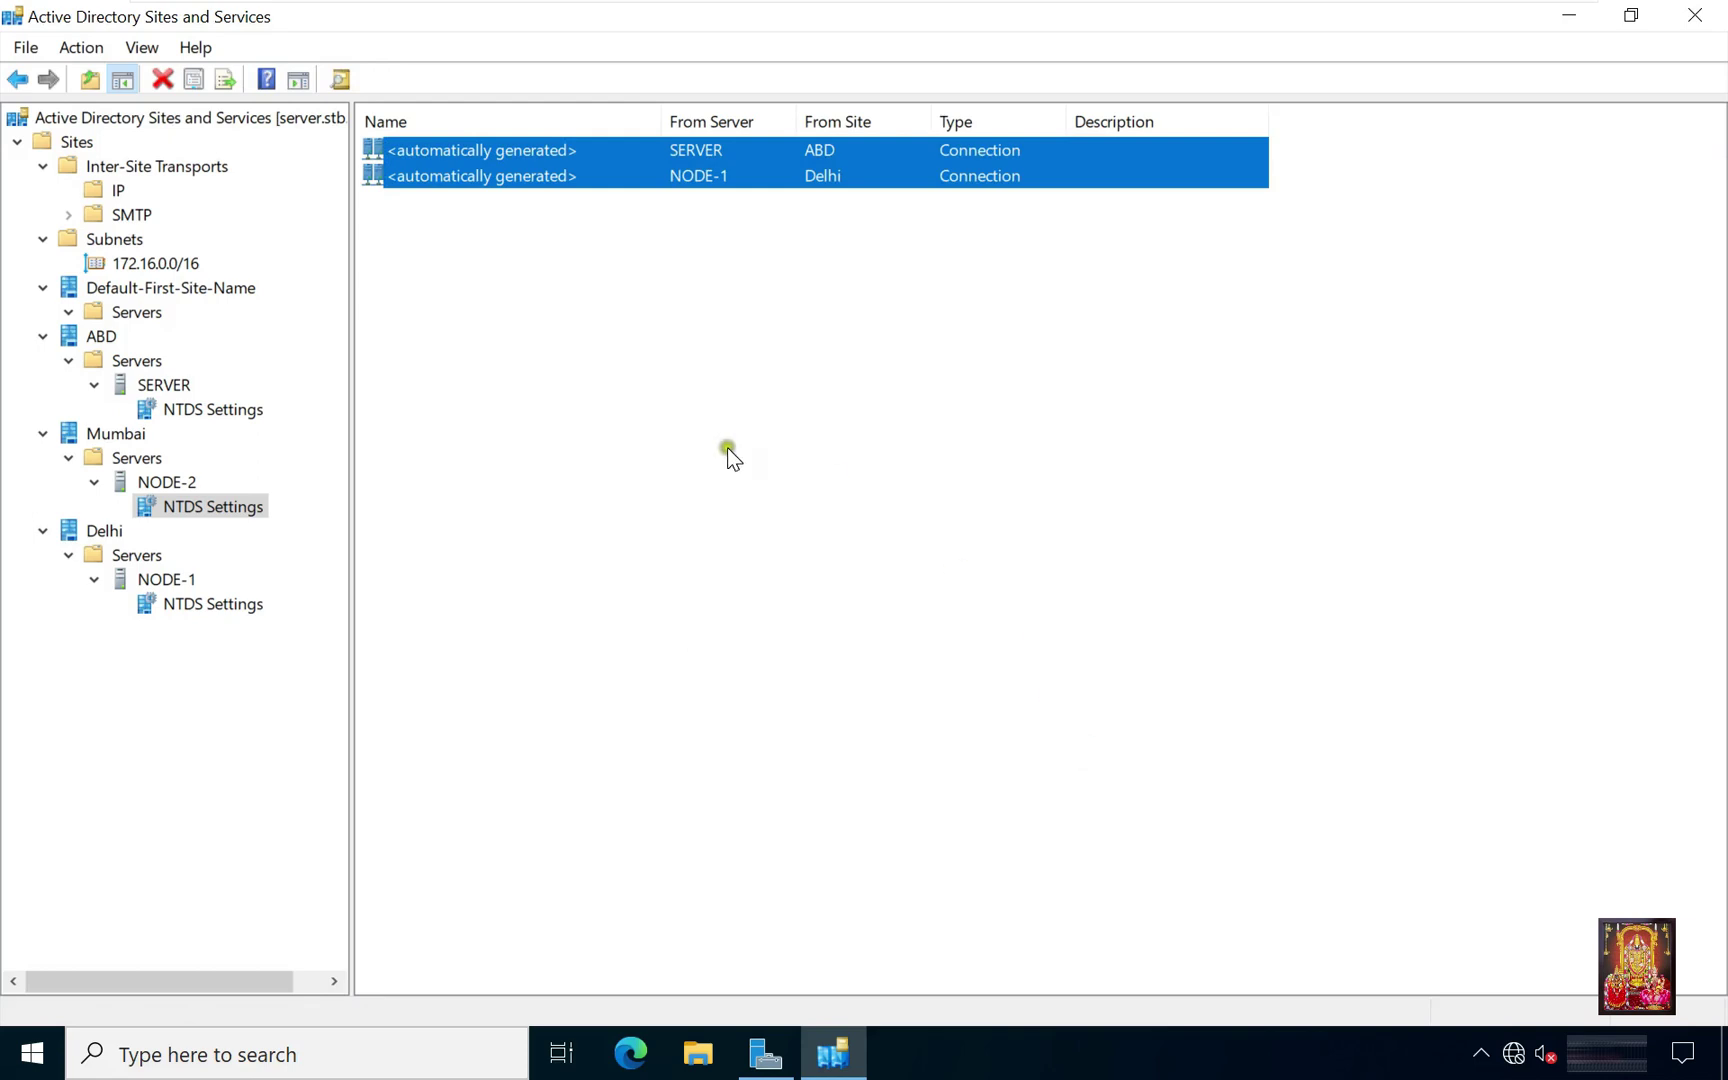
Replicate Now both of NODE-1's connections in Delhi.
left_click(211, 606)
left_click_drag(630, 289, 471, 153)
right_click(471, 153)
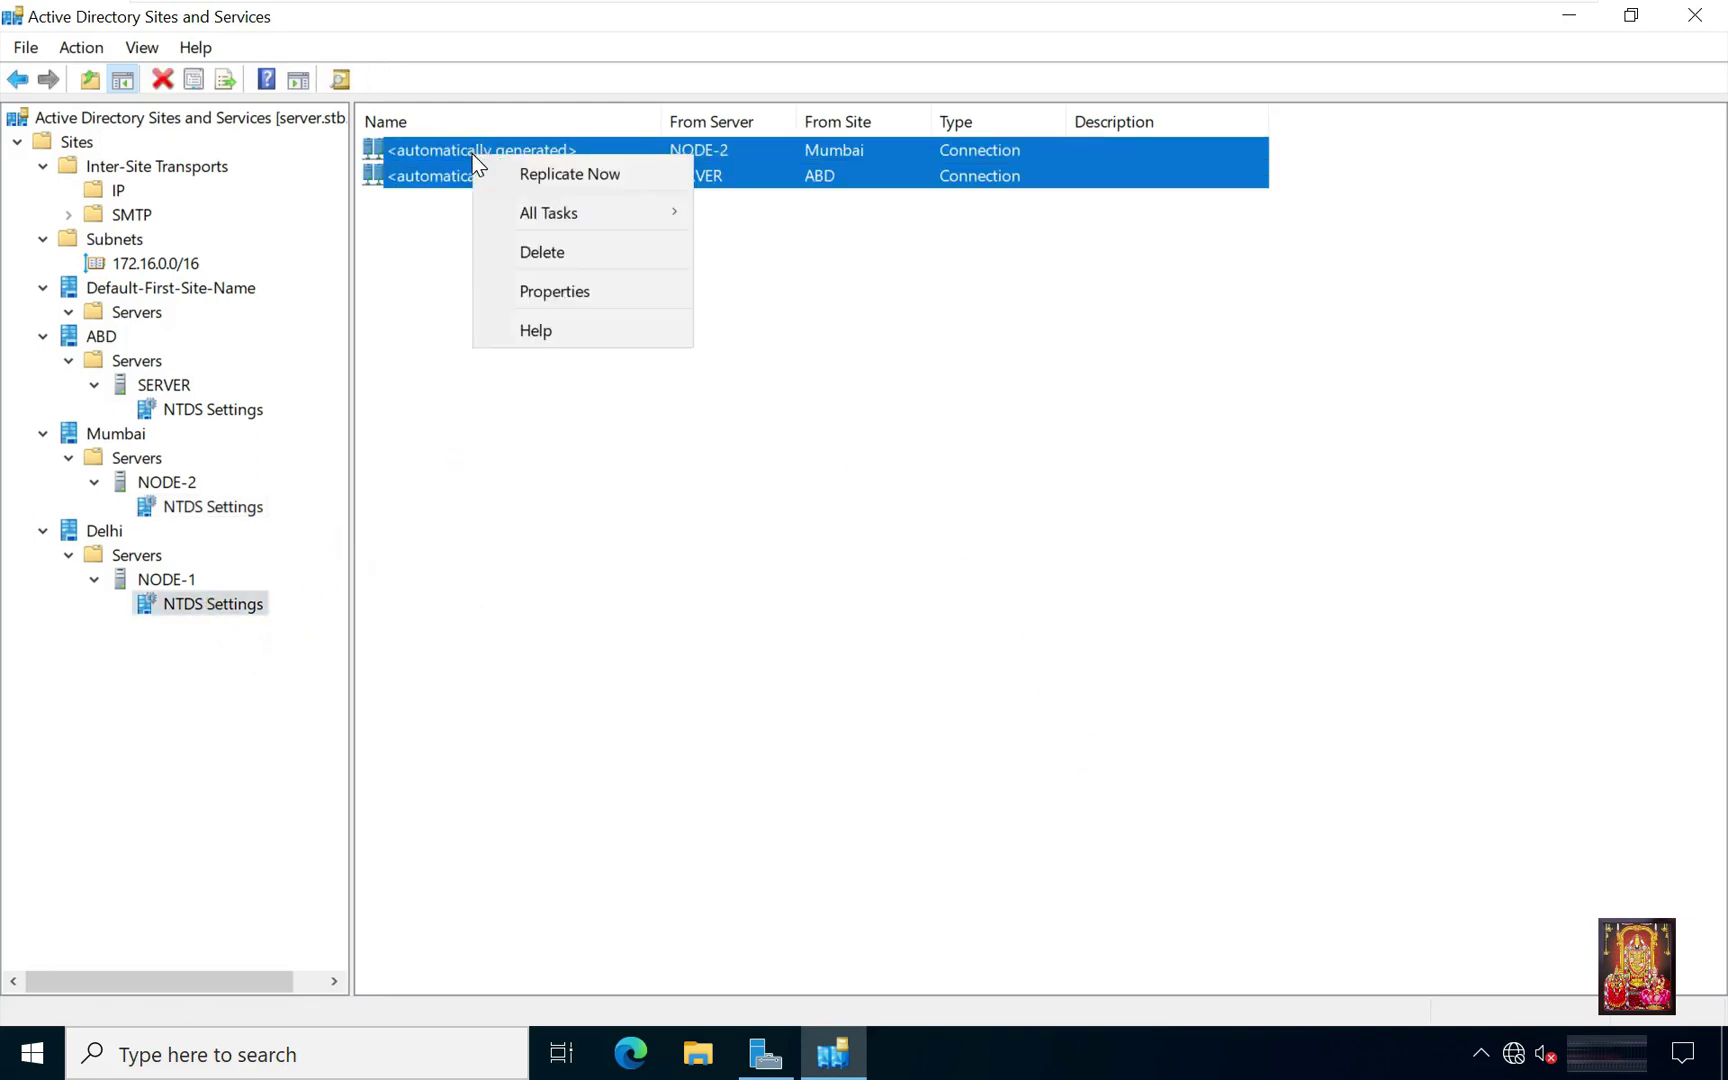
left_click(528, 174)
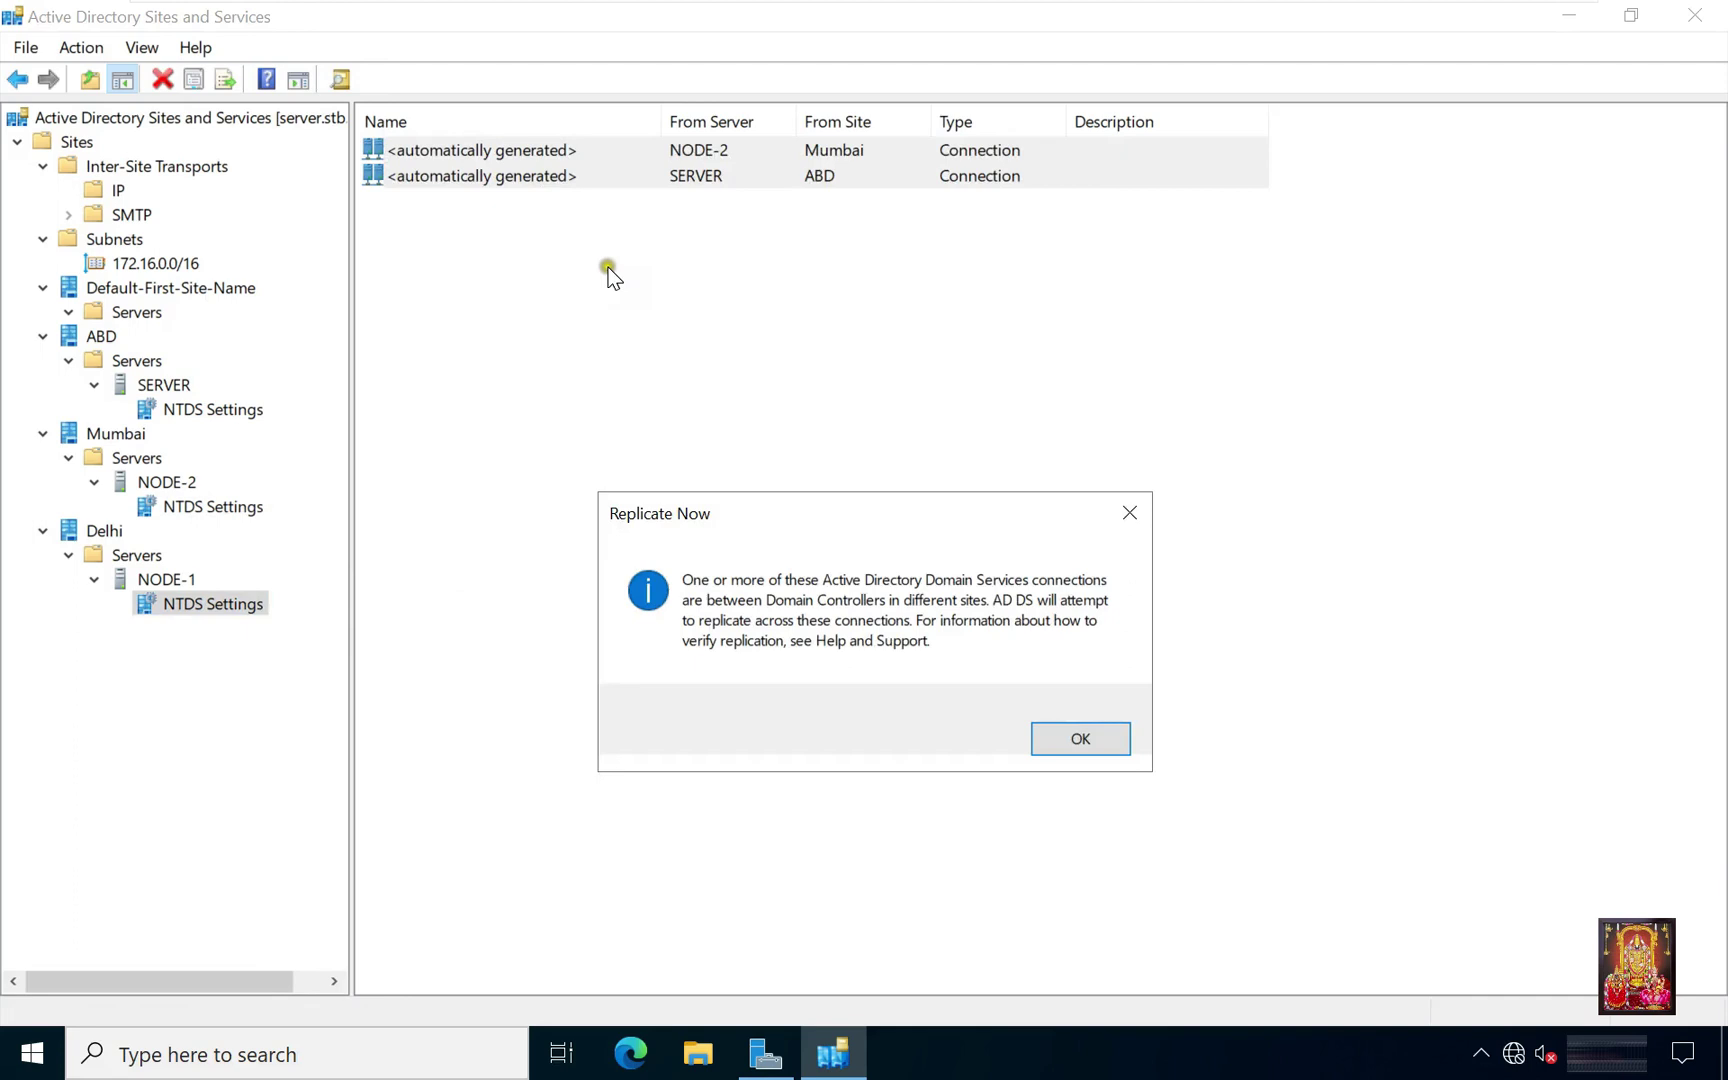
left_click(1074, 737)
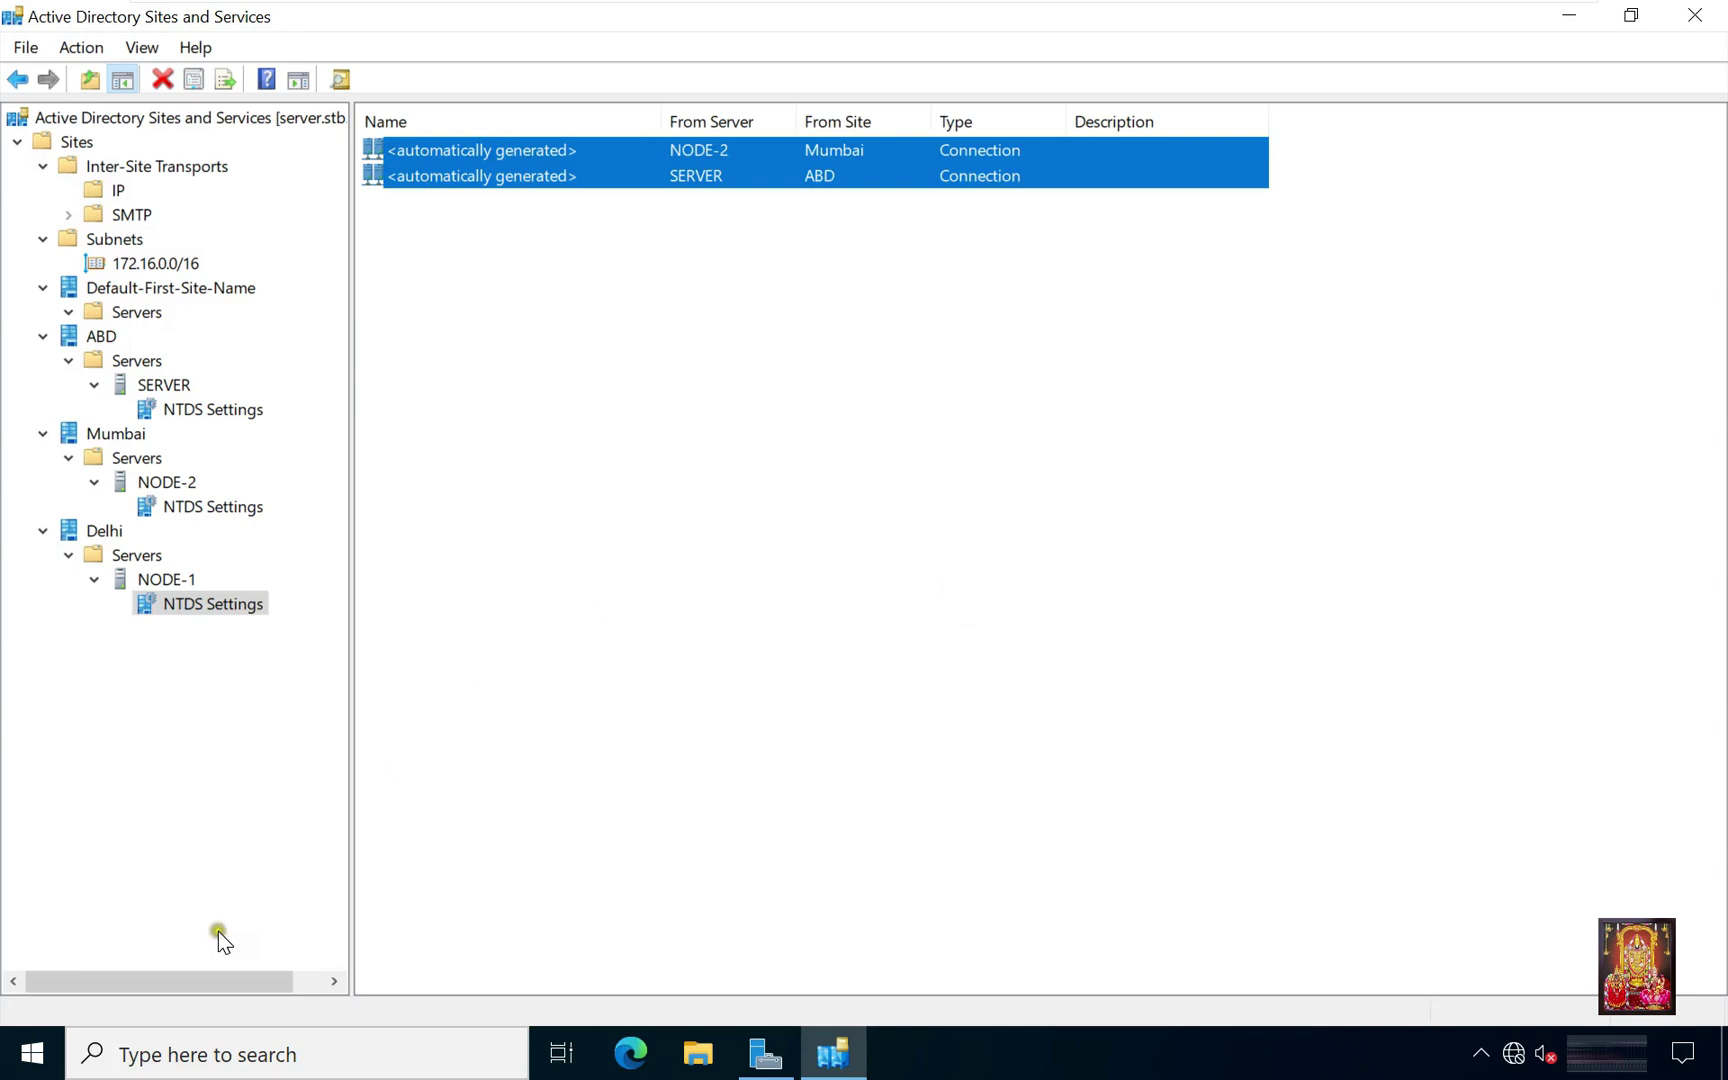
Launch cmd from the Win+X Run box and run repadmin /queue, which reports 0 items.
right_click(28, 1058)
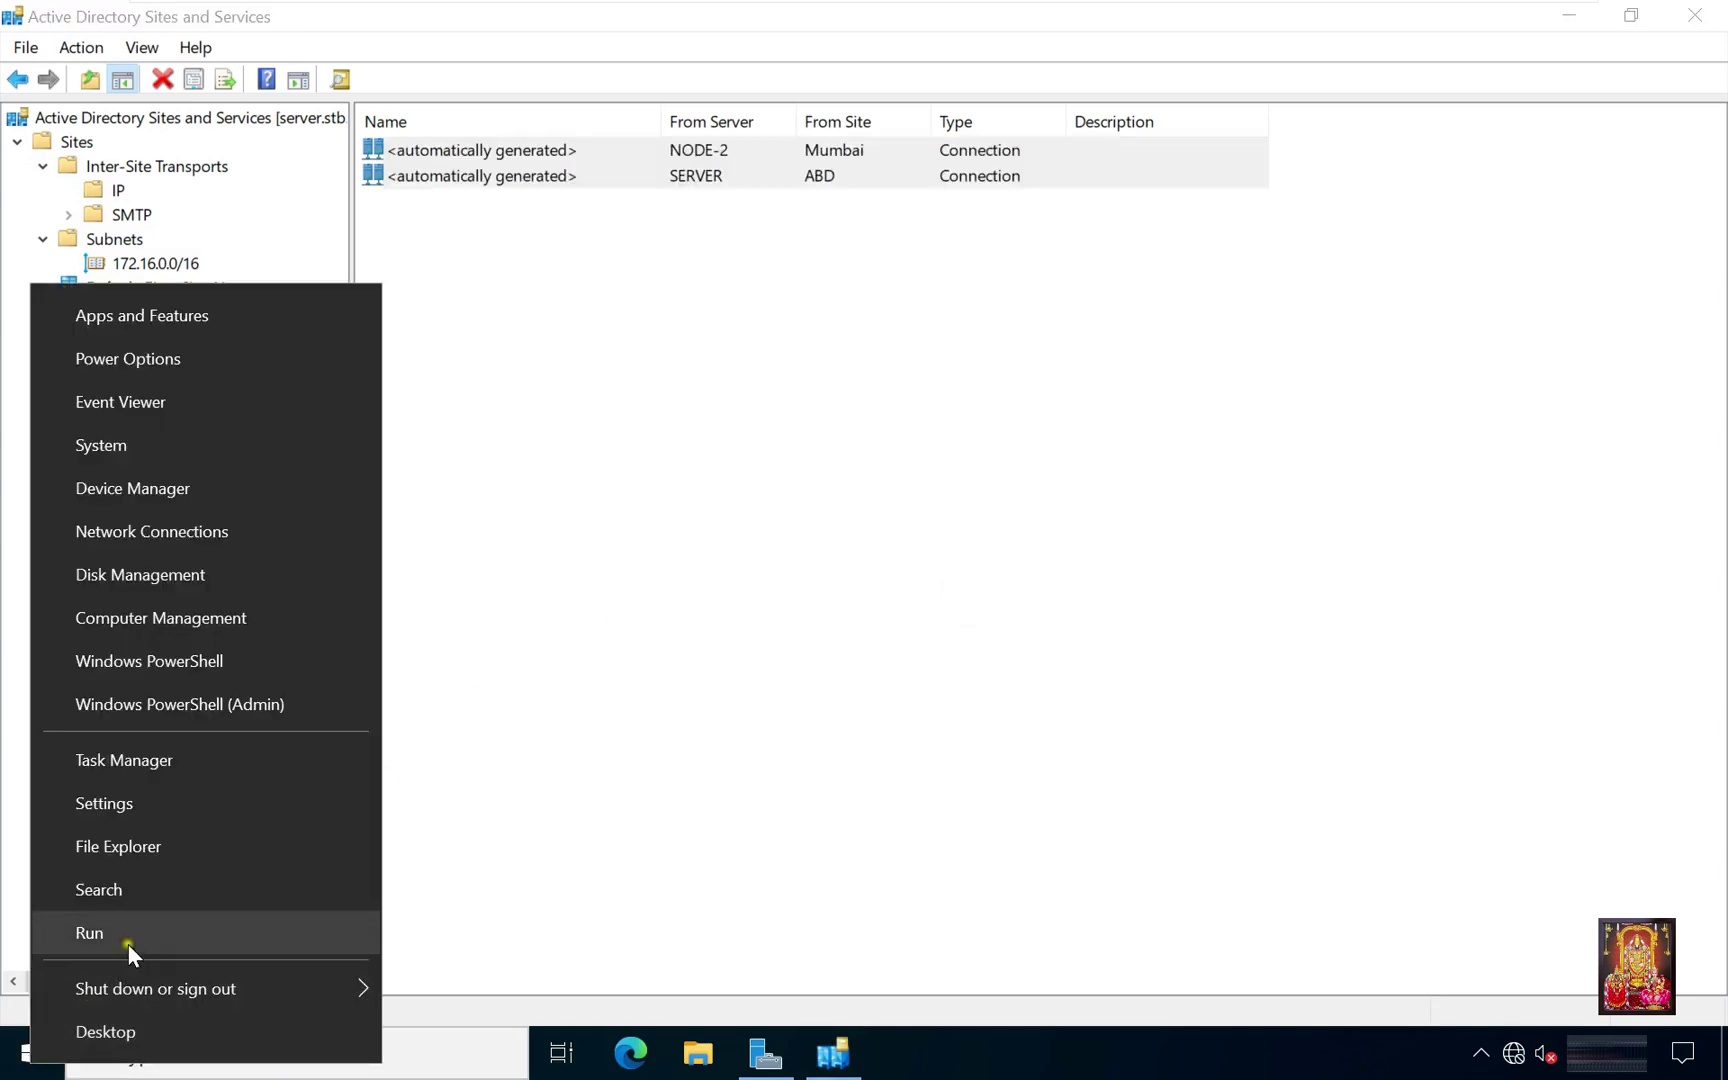
left_click(128, 937)
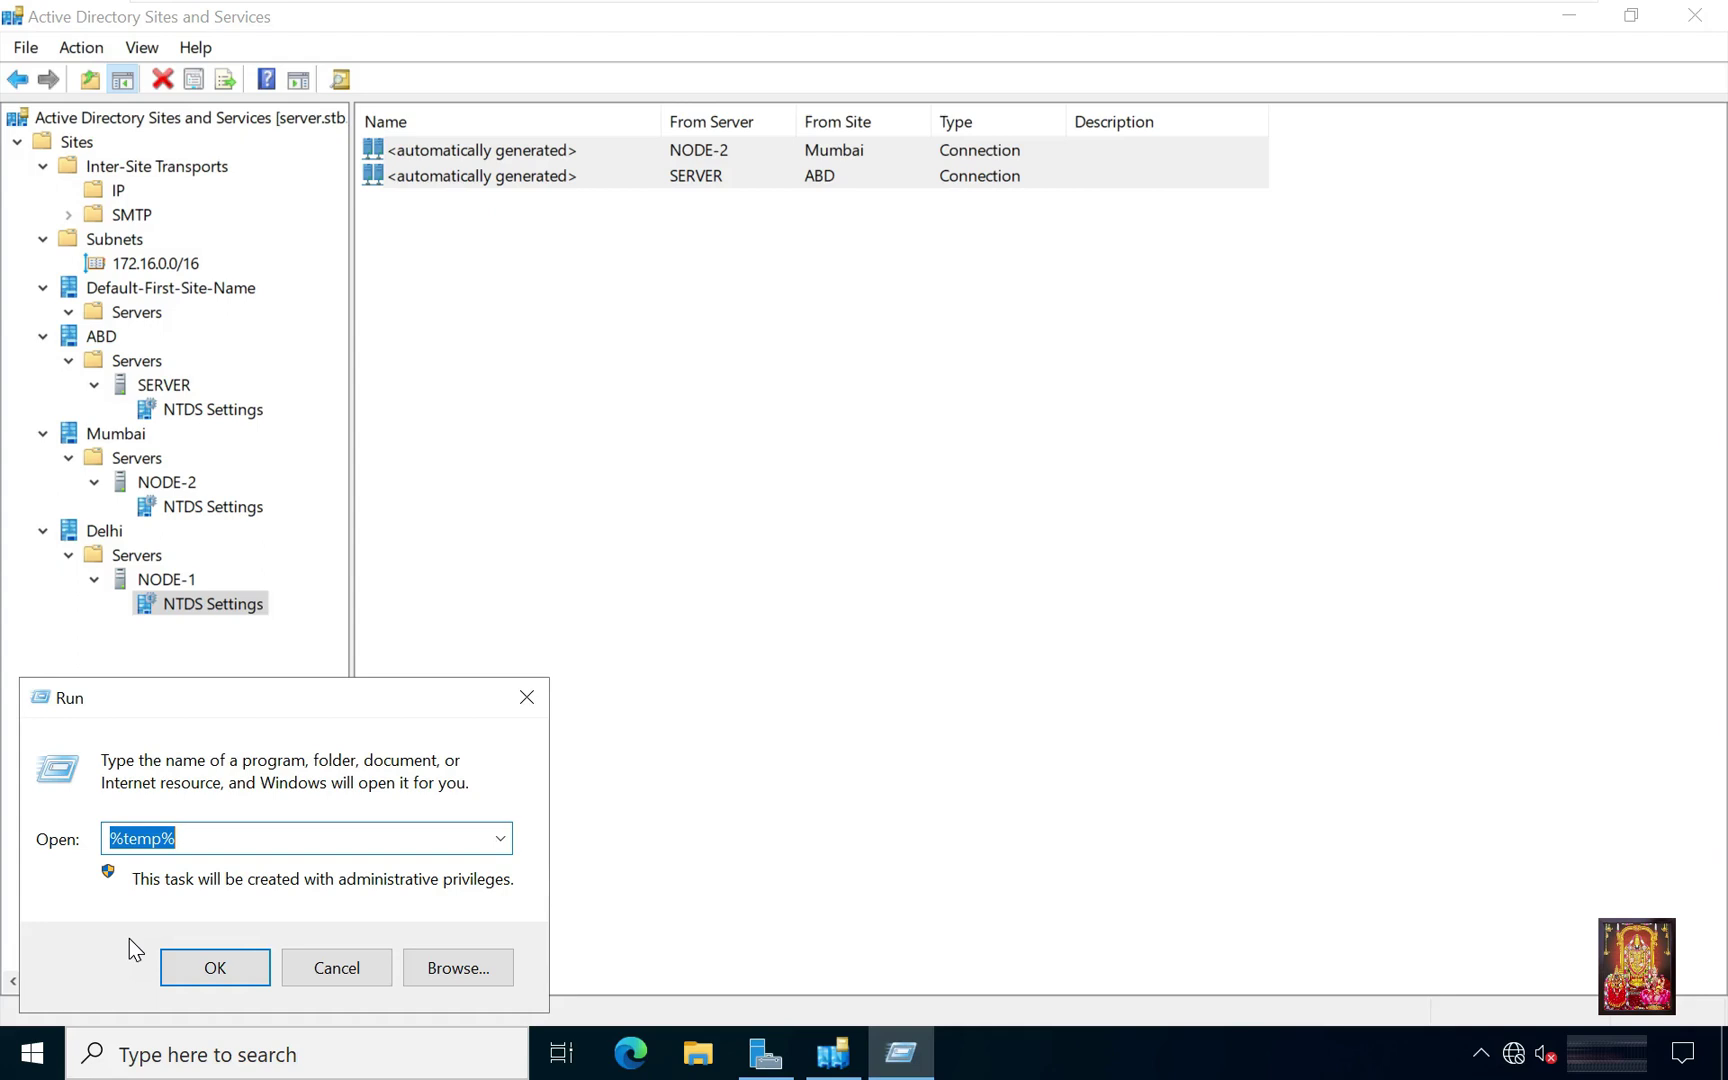
type("cmd")
key("Return")
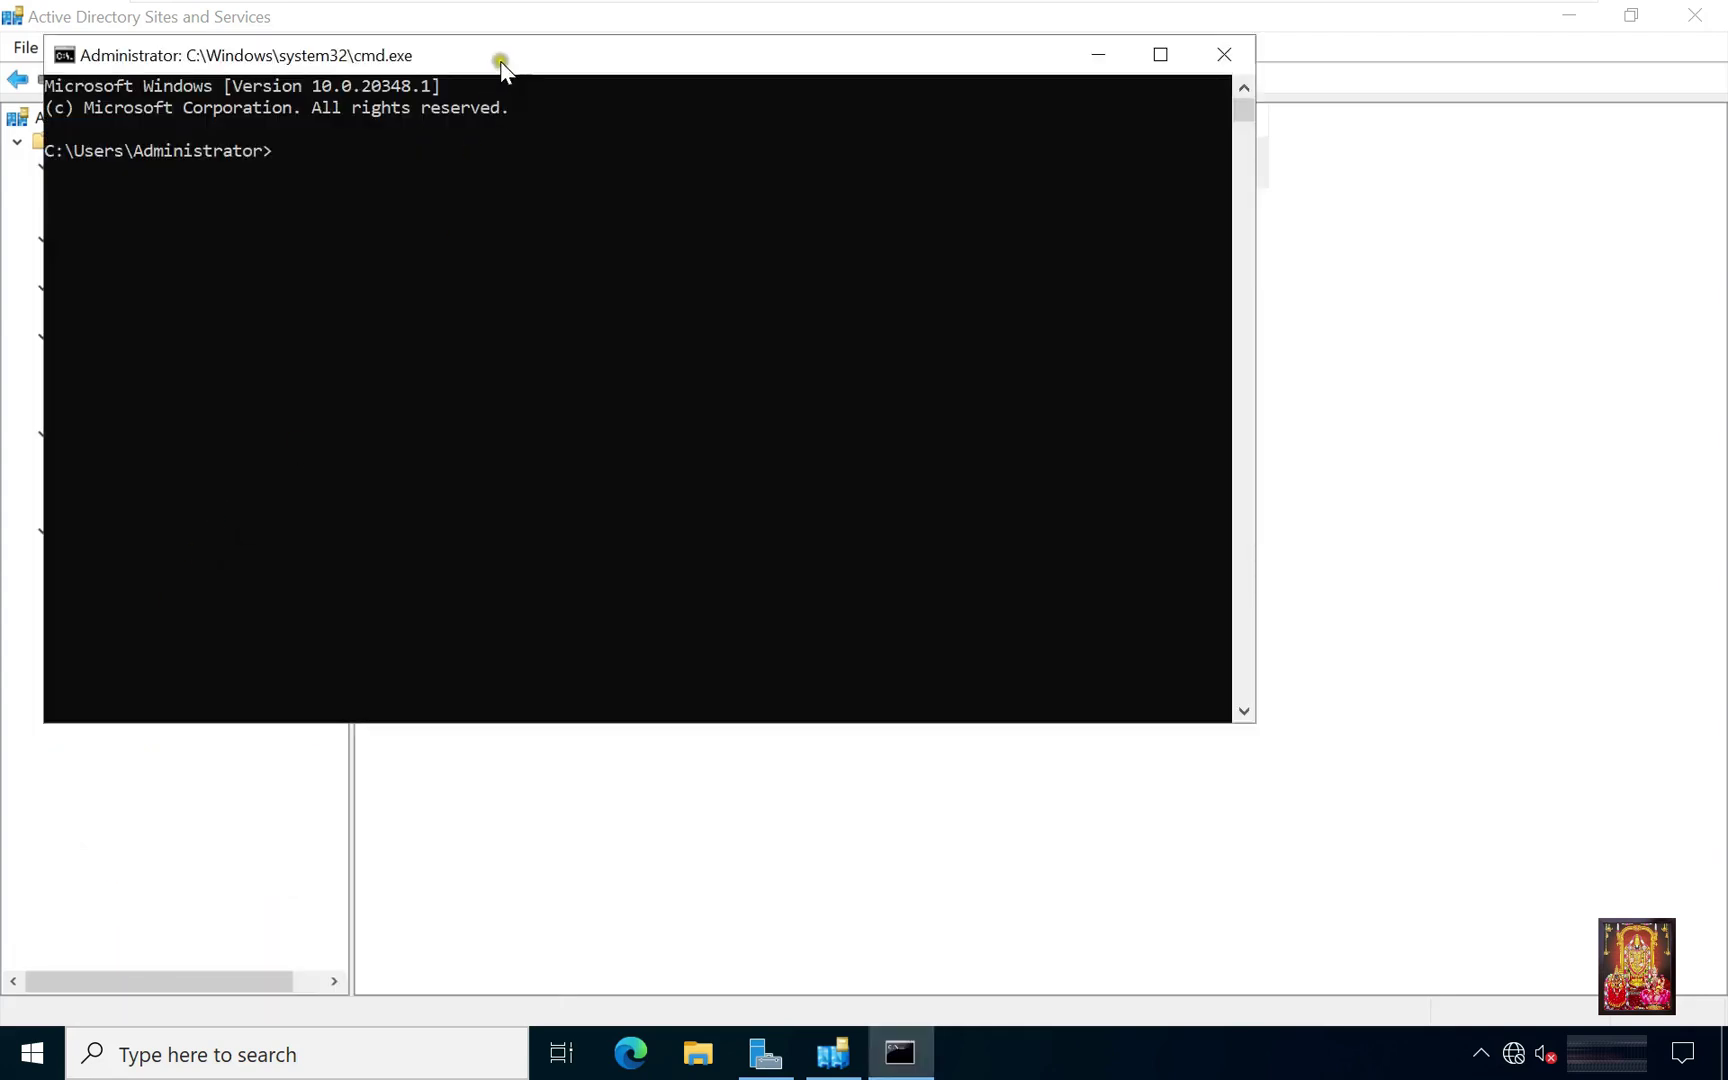
left_click_drag(501, 66, 701, 165)
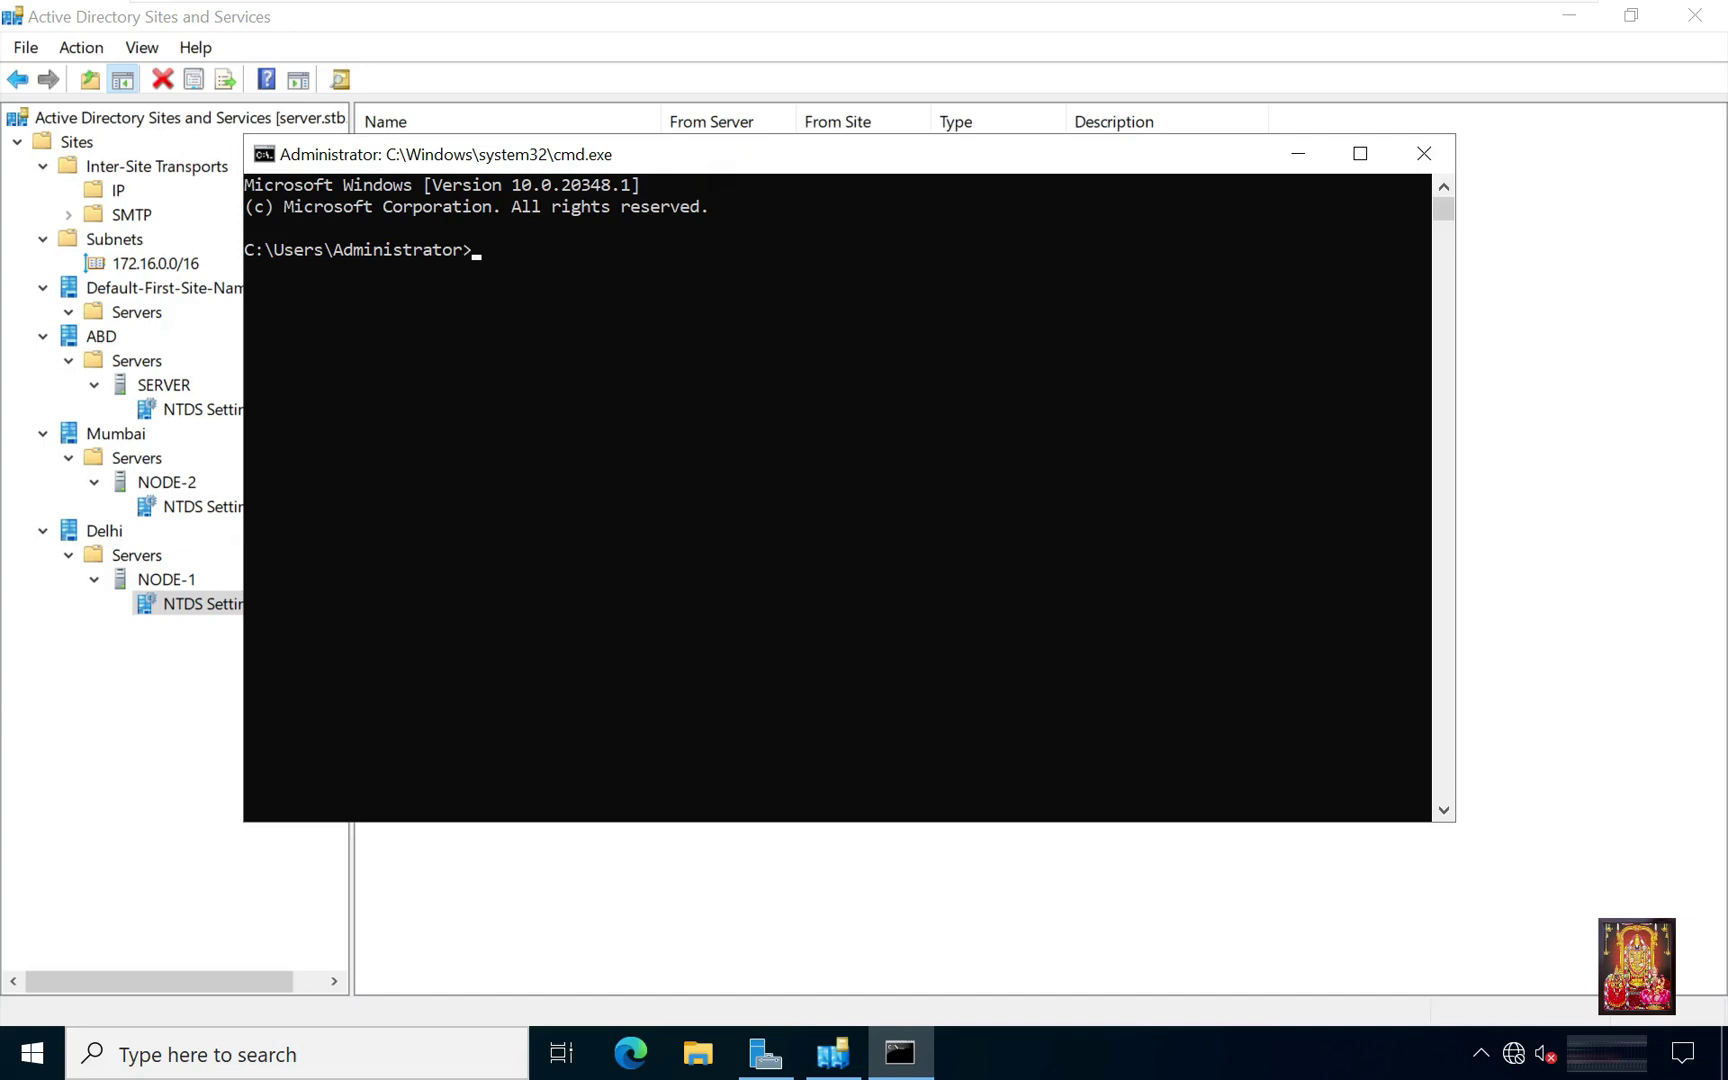
type("repadmin /queue")
key("Return")
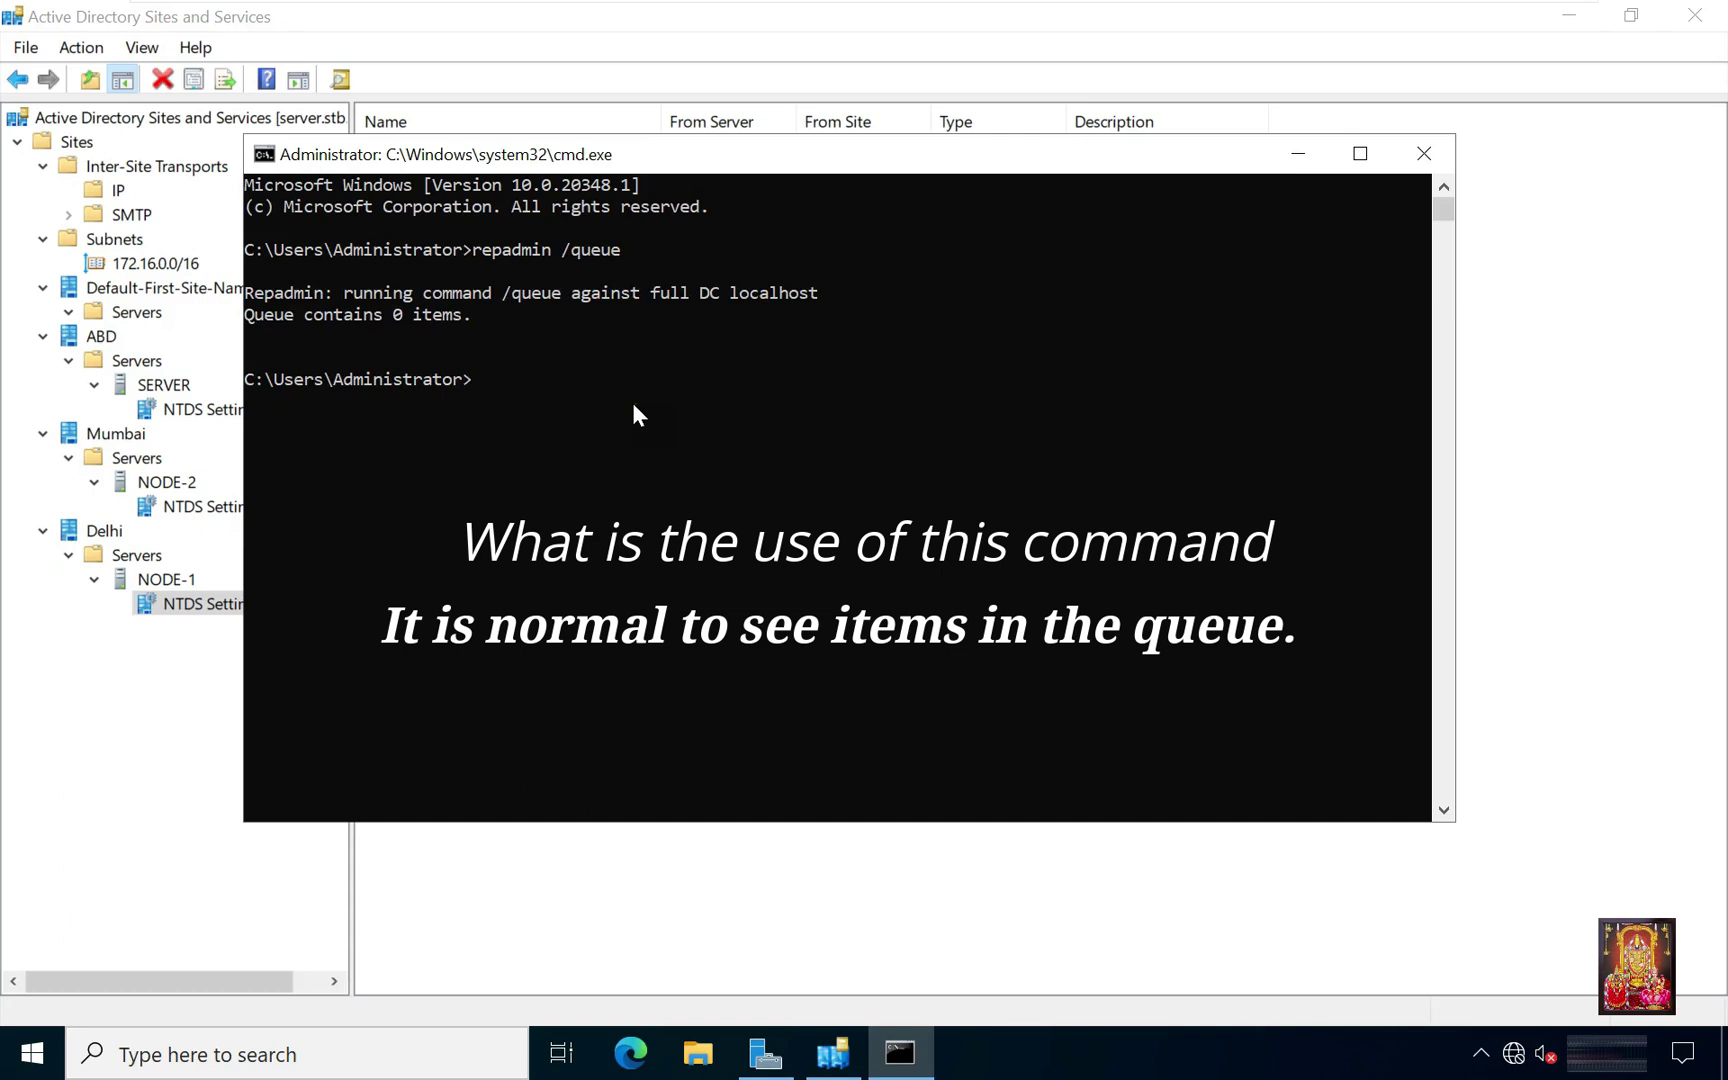
Run repadmin /showrepl and review the successful inbound partitions from Mumbai\NODE-2.
type("re")
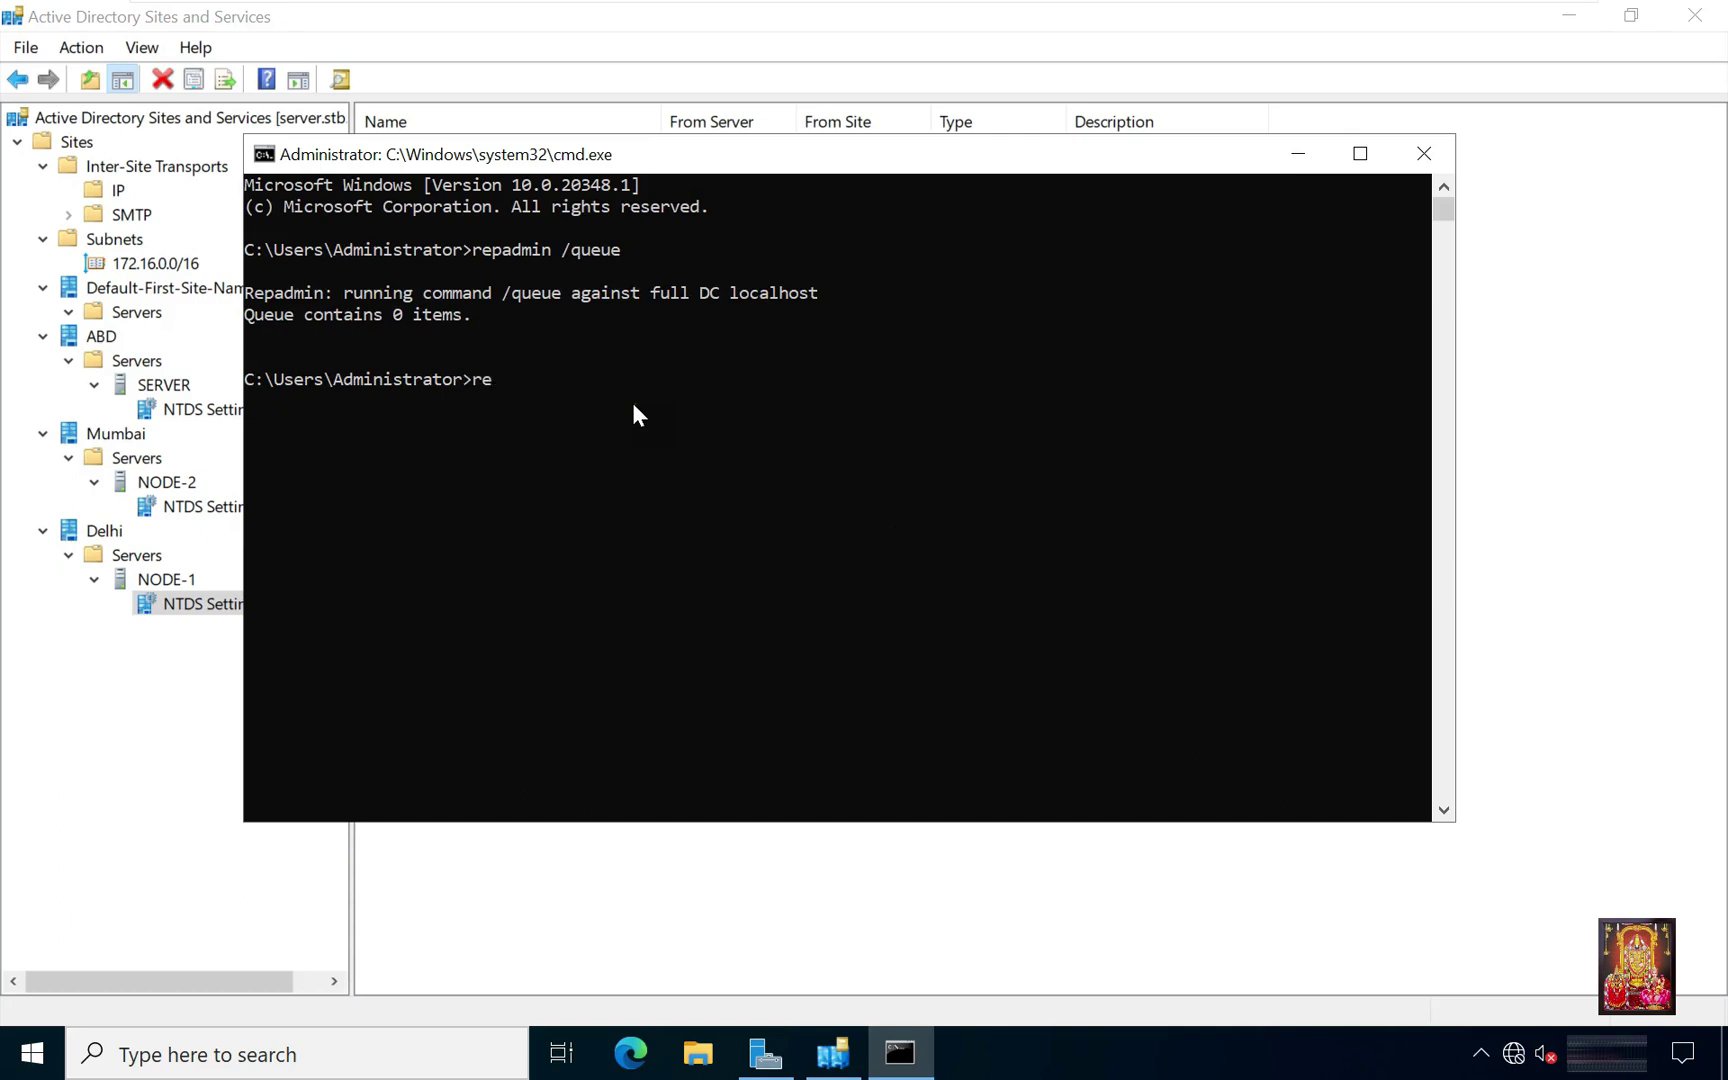
type("padmin /")
type("wrepl")
key("Return")
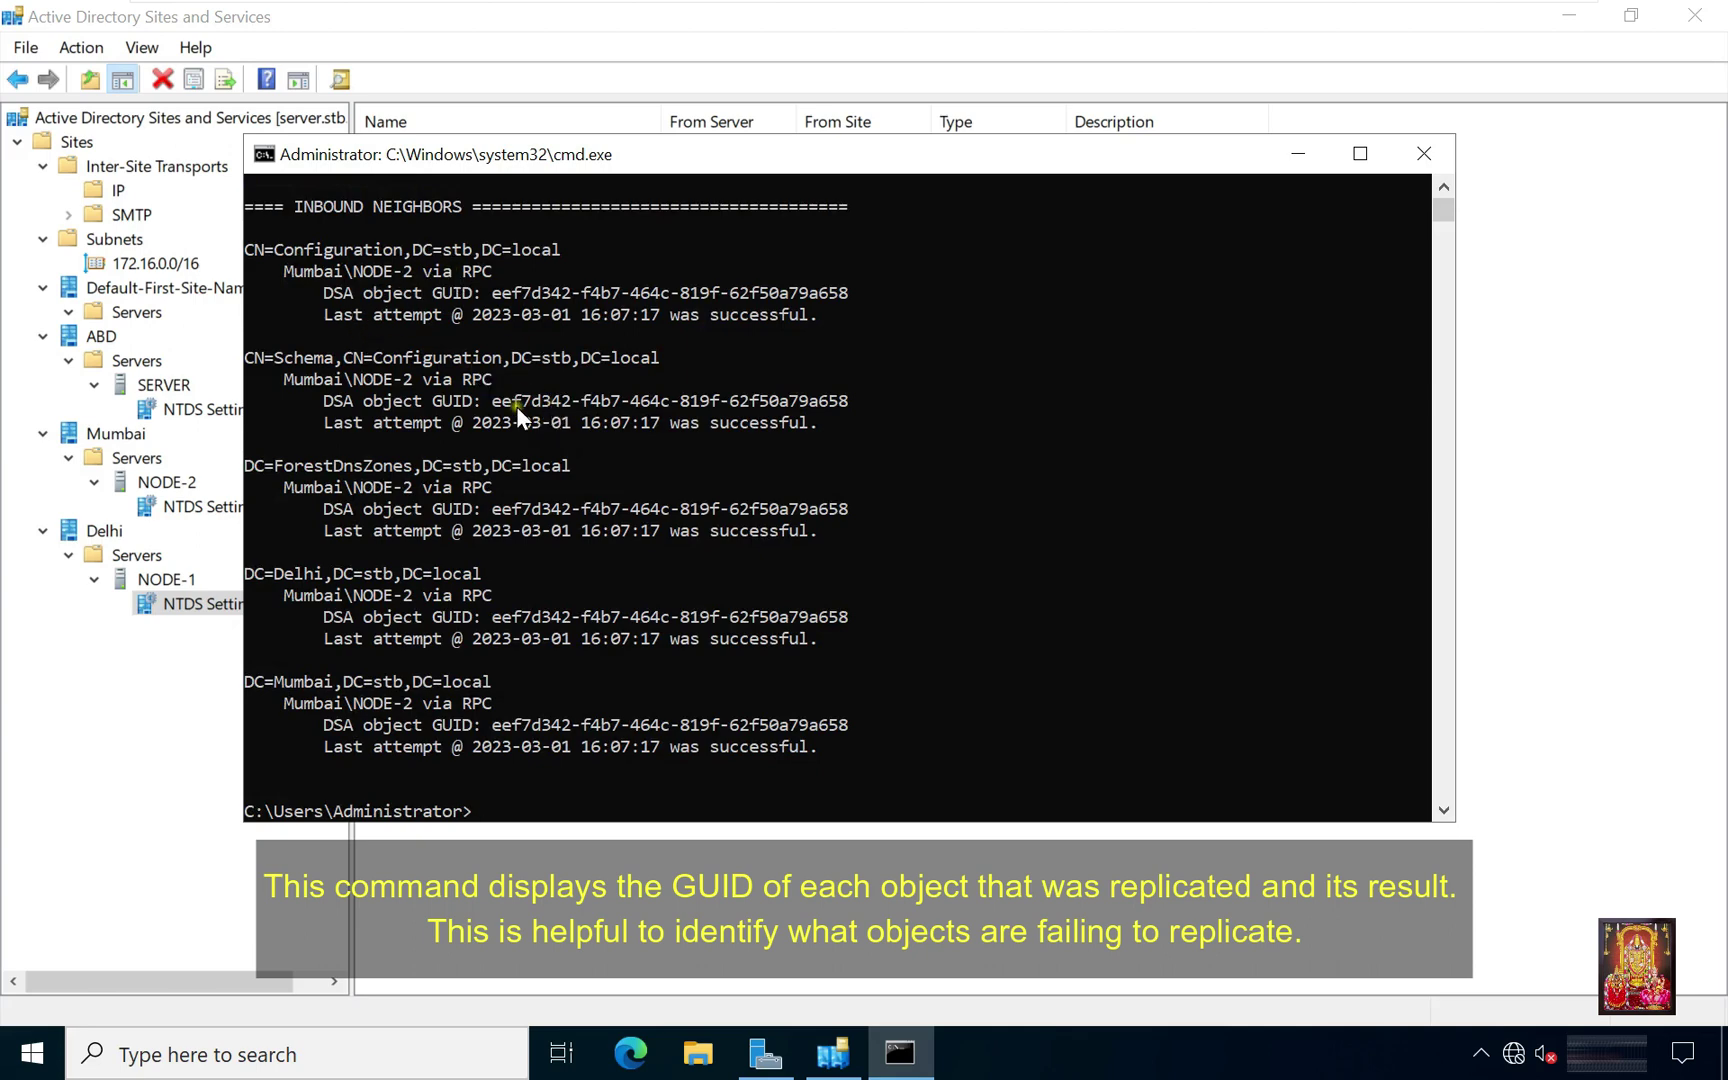
scroll(516, 406, "up", 3)
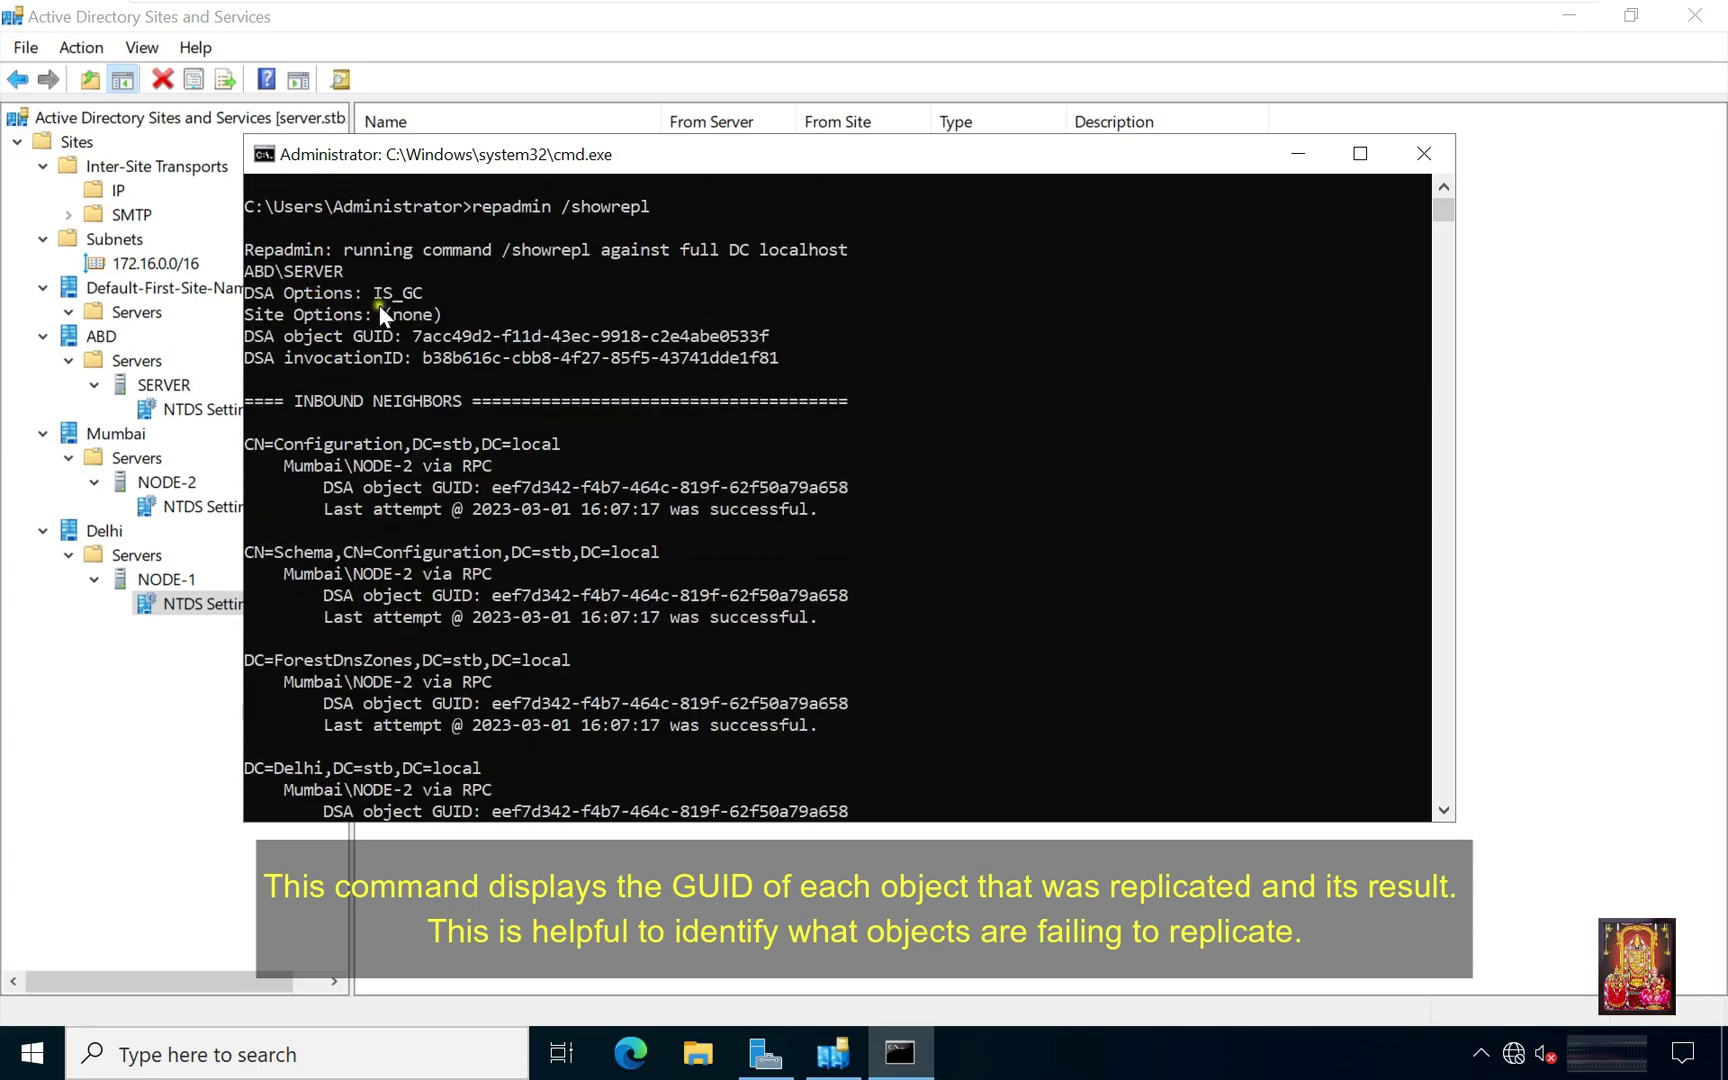
scroll(686, 452, "down", 1)
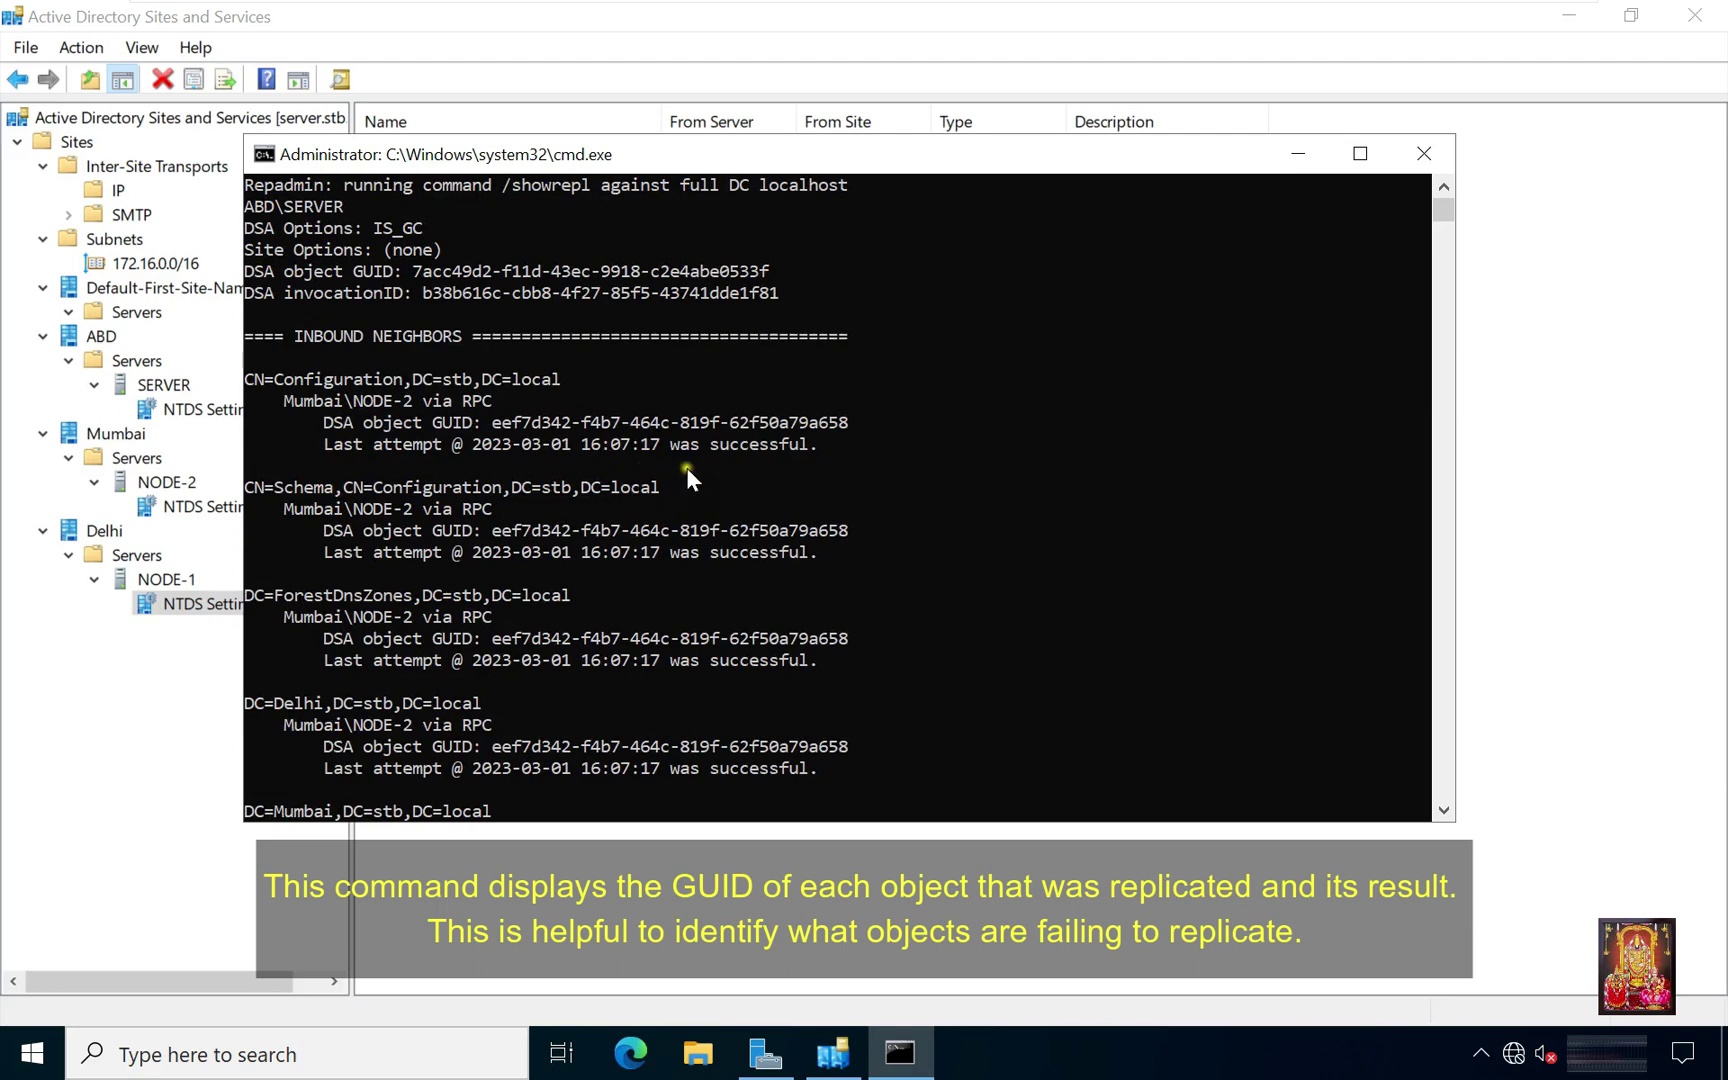
scroll(830, 716, "down", 2)
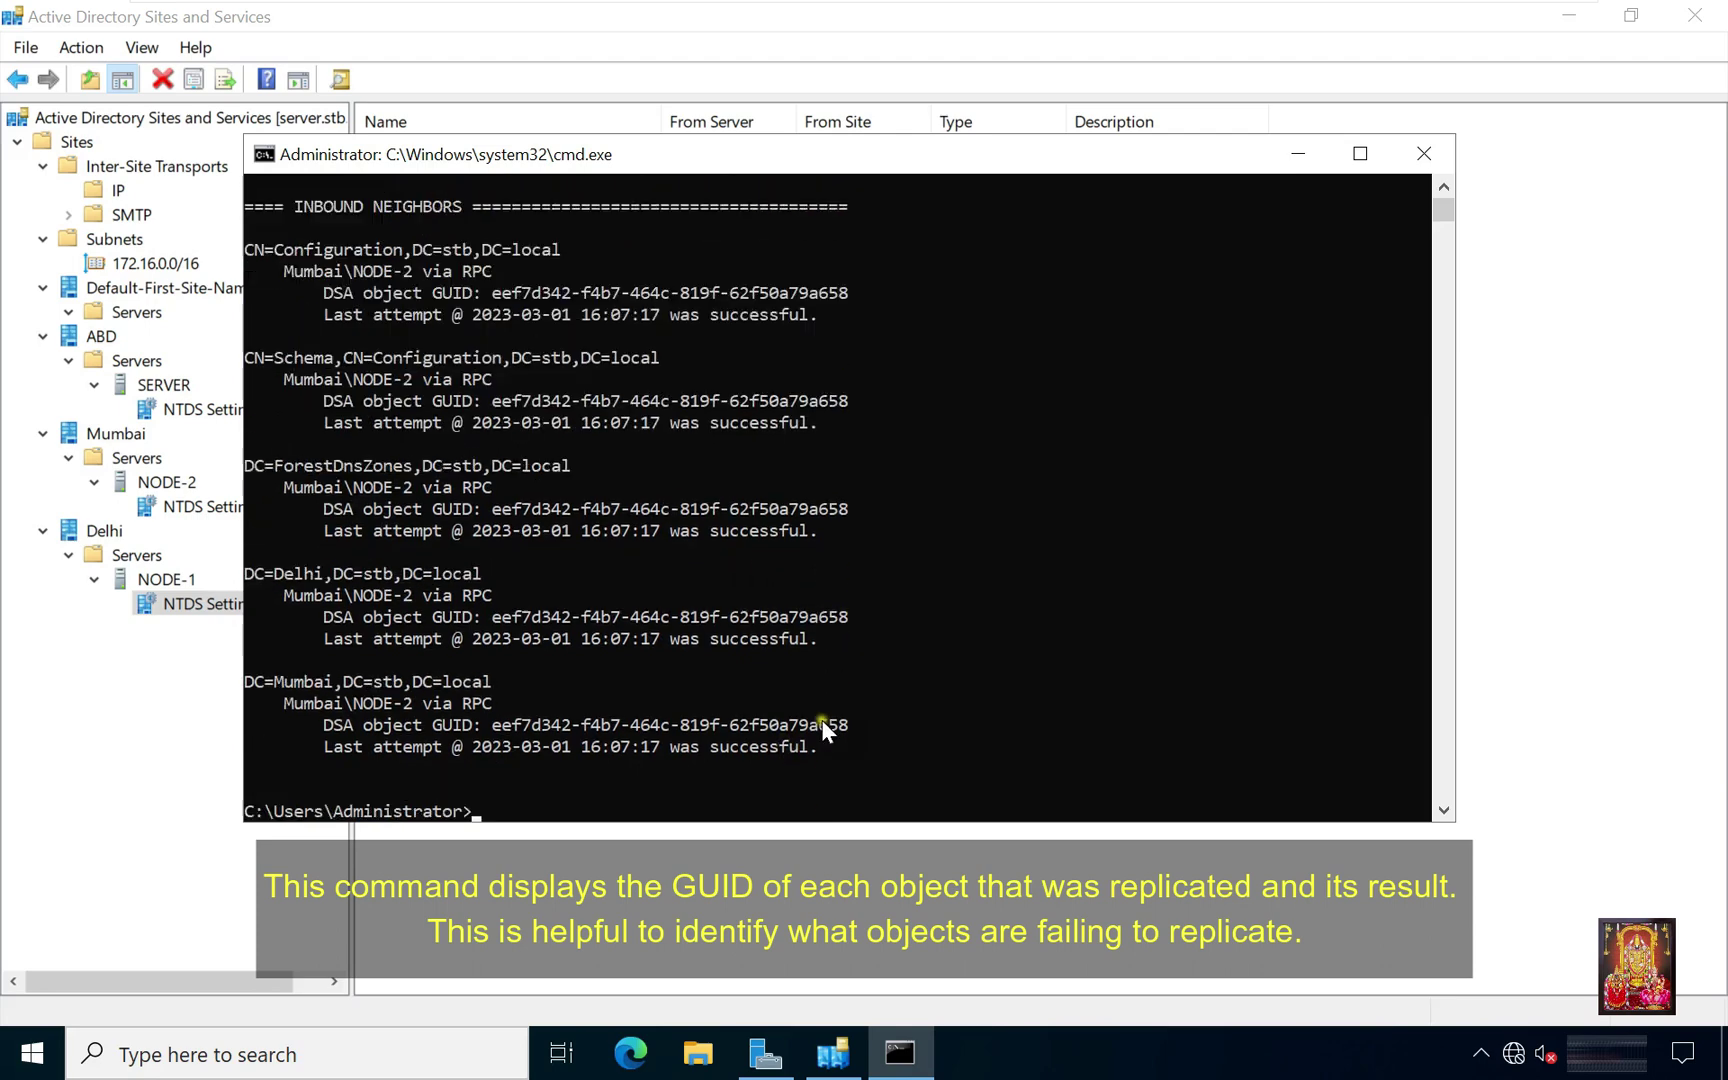
scroll(639, 566, "down", 1)
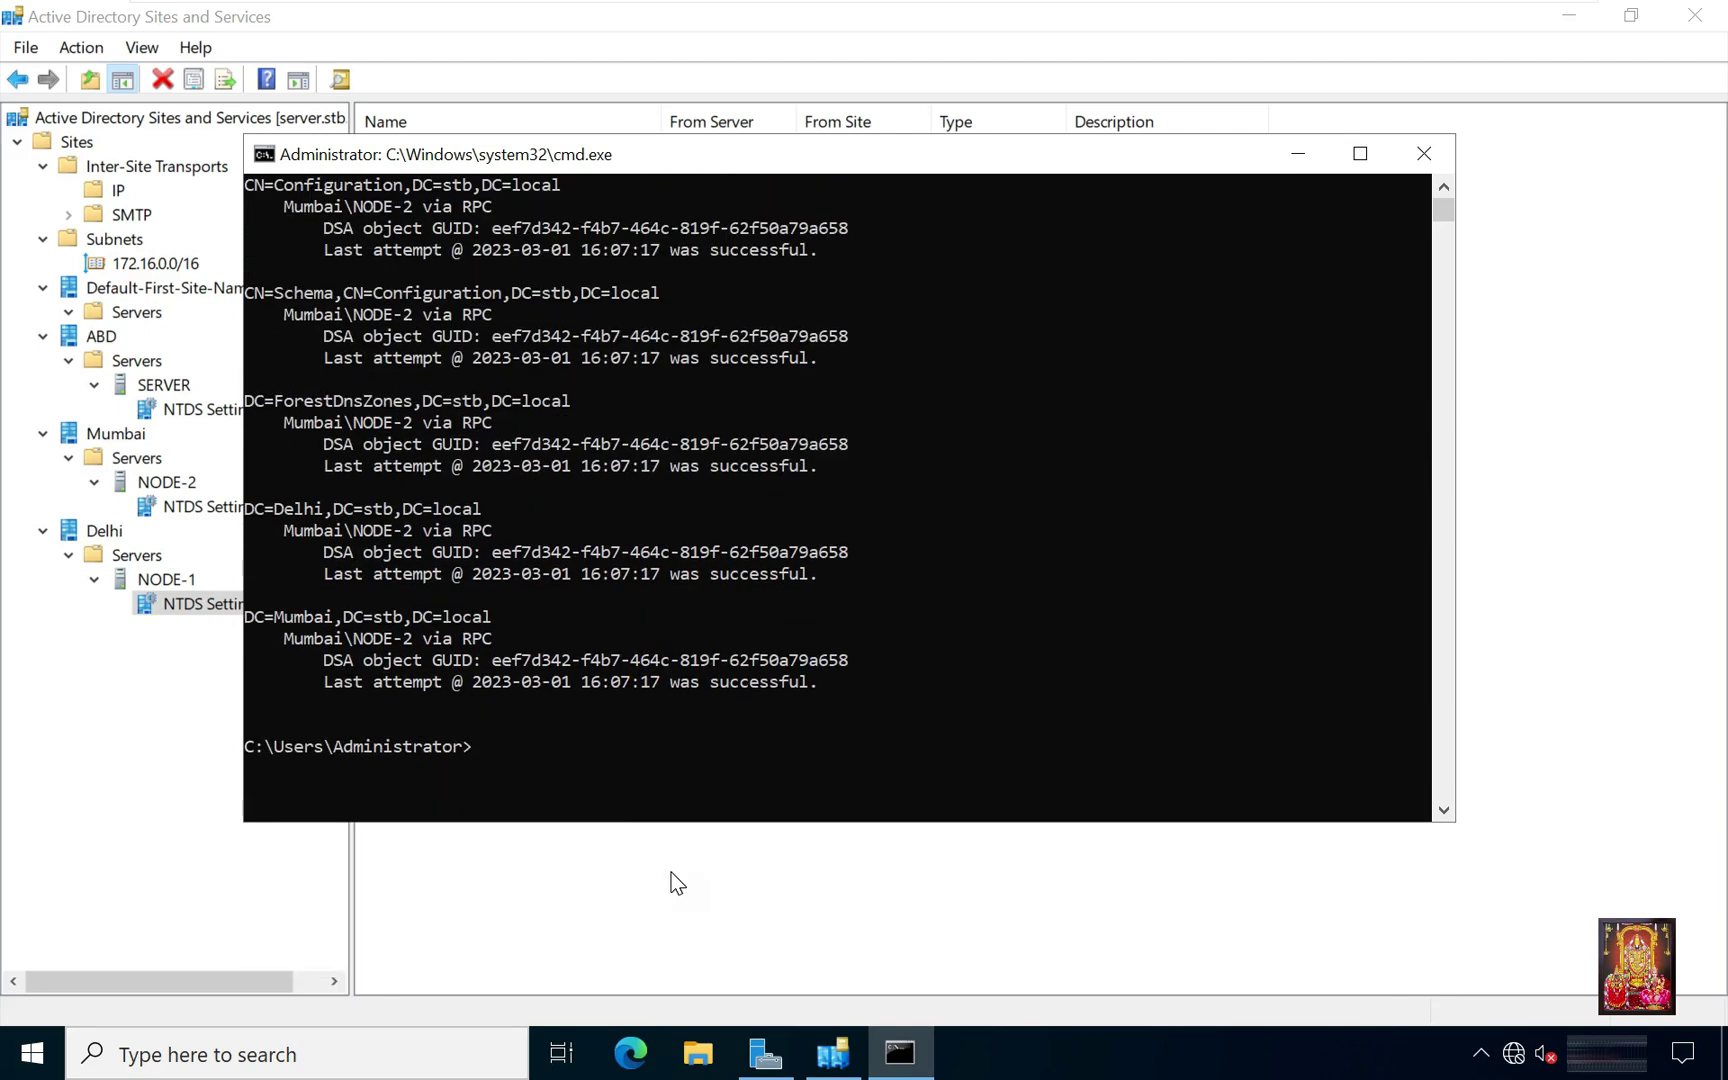
Run repadmin /replsummary, showing 0 failures for NODE-1, NODE-2 and SERVER.
type("repadmin /replsummary")
key("Return")
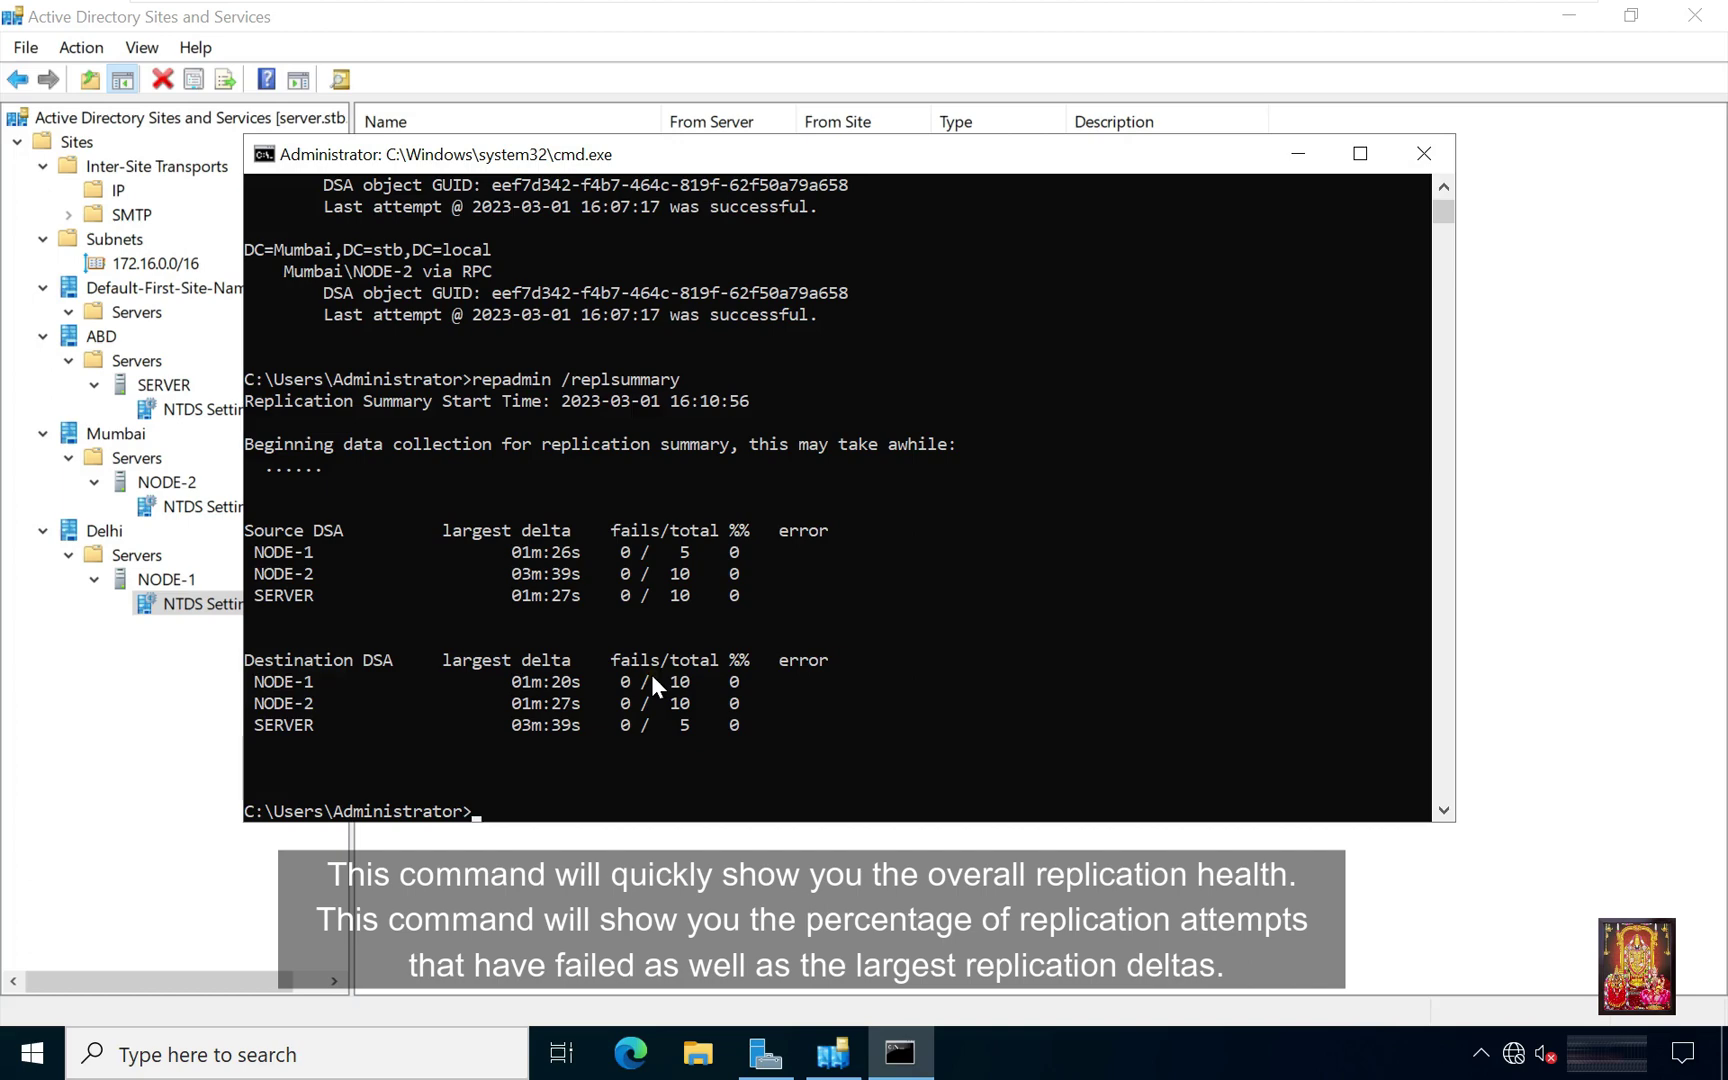
Run repadmin /showrepl /erroronly, which returns an unknown option message.
type("repa")
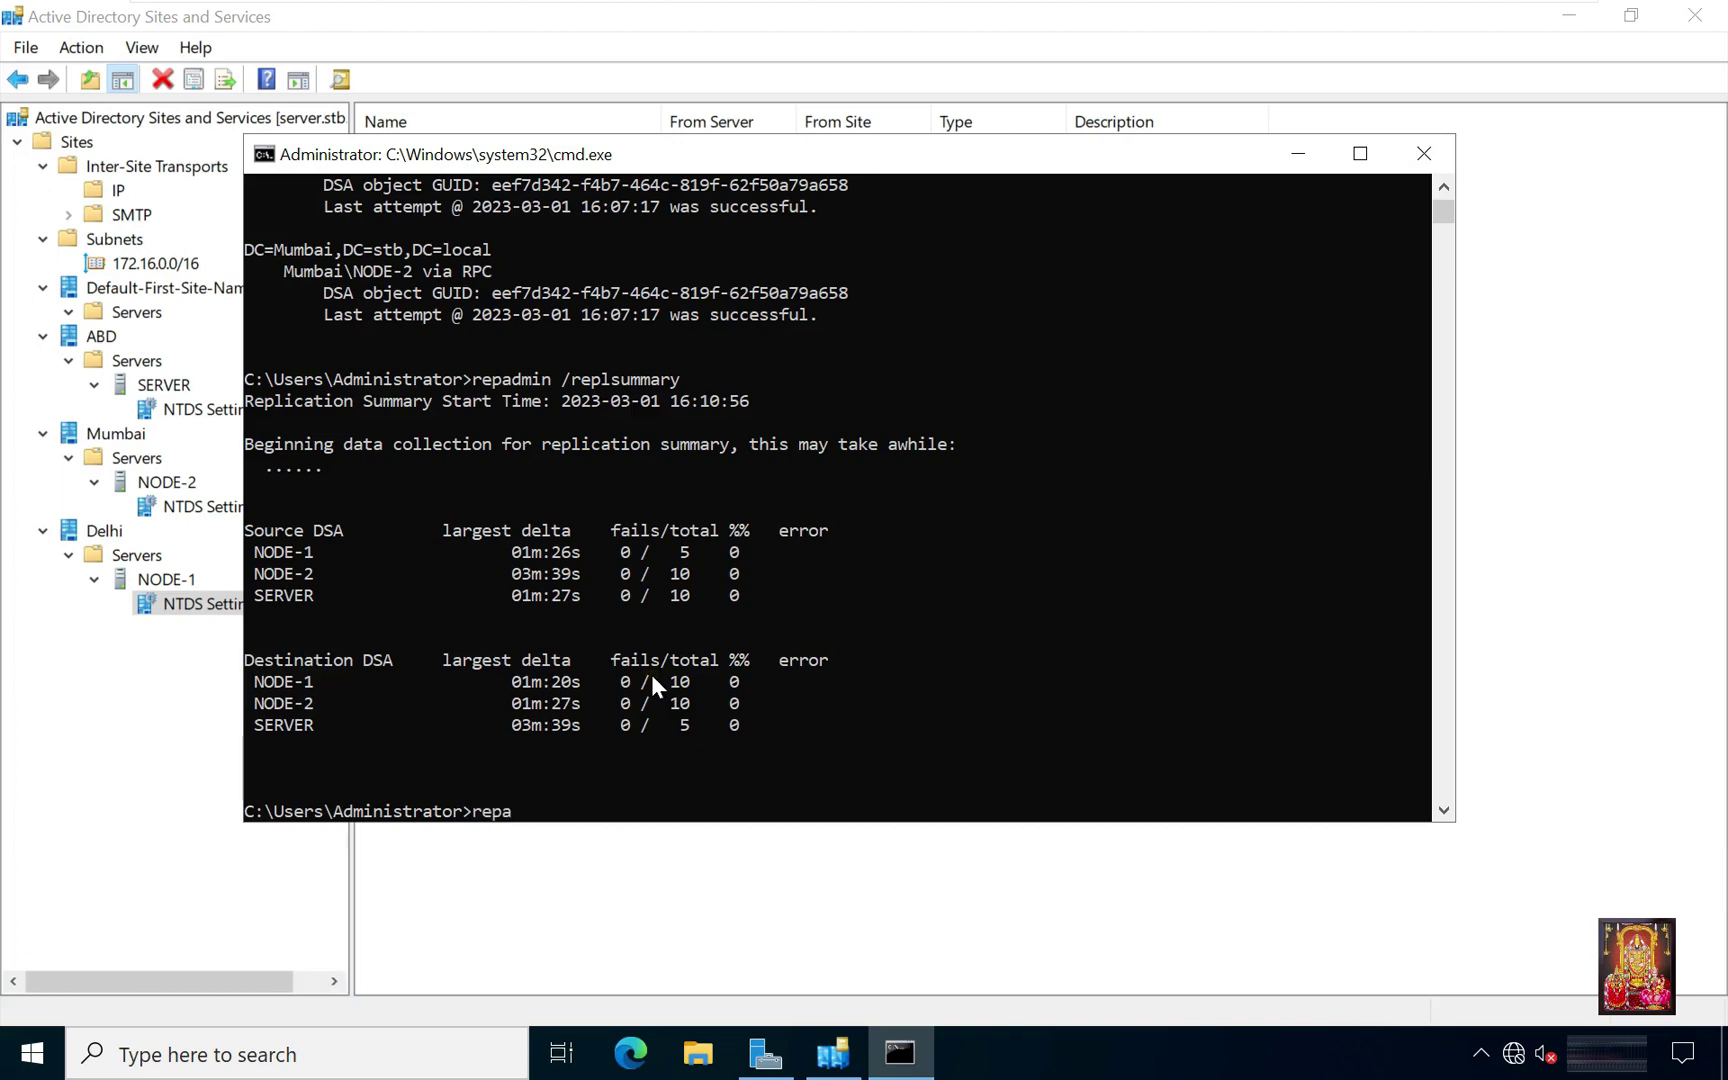
type("dmin /showrepl /erroronly")
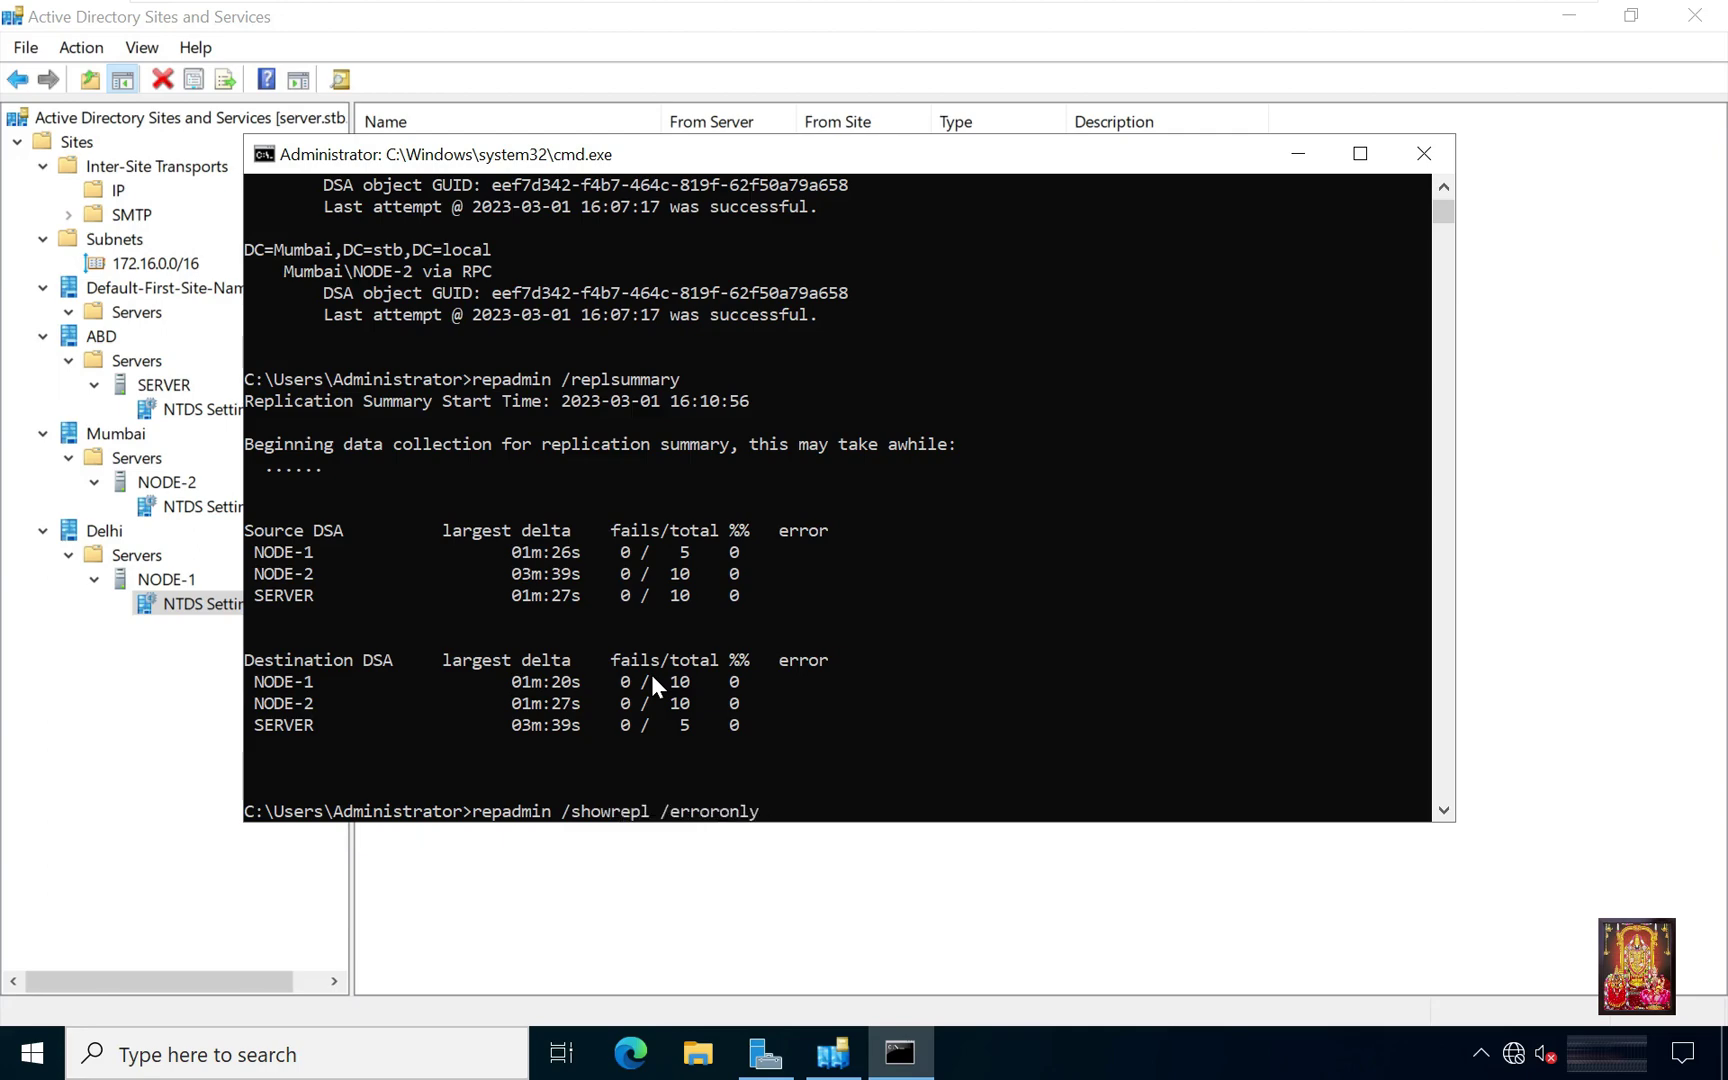
key("Return")
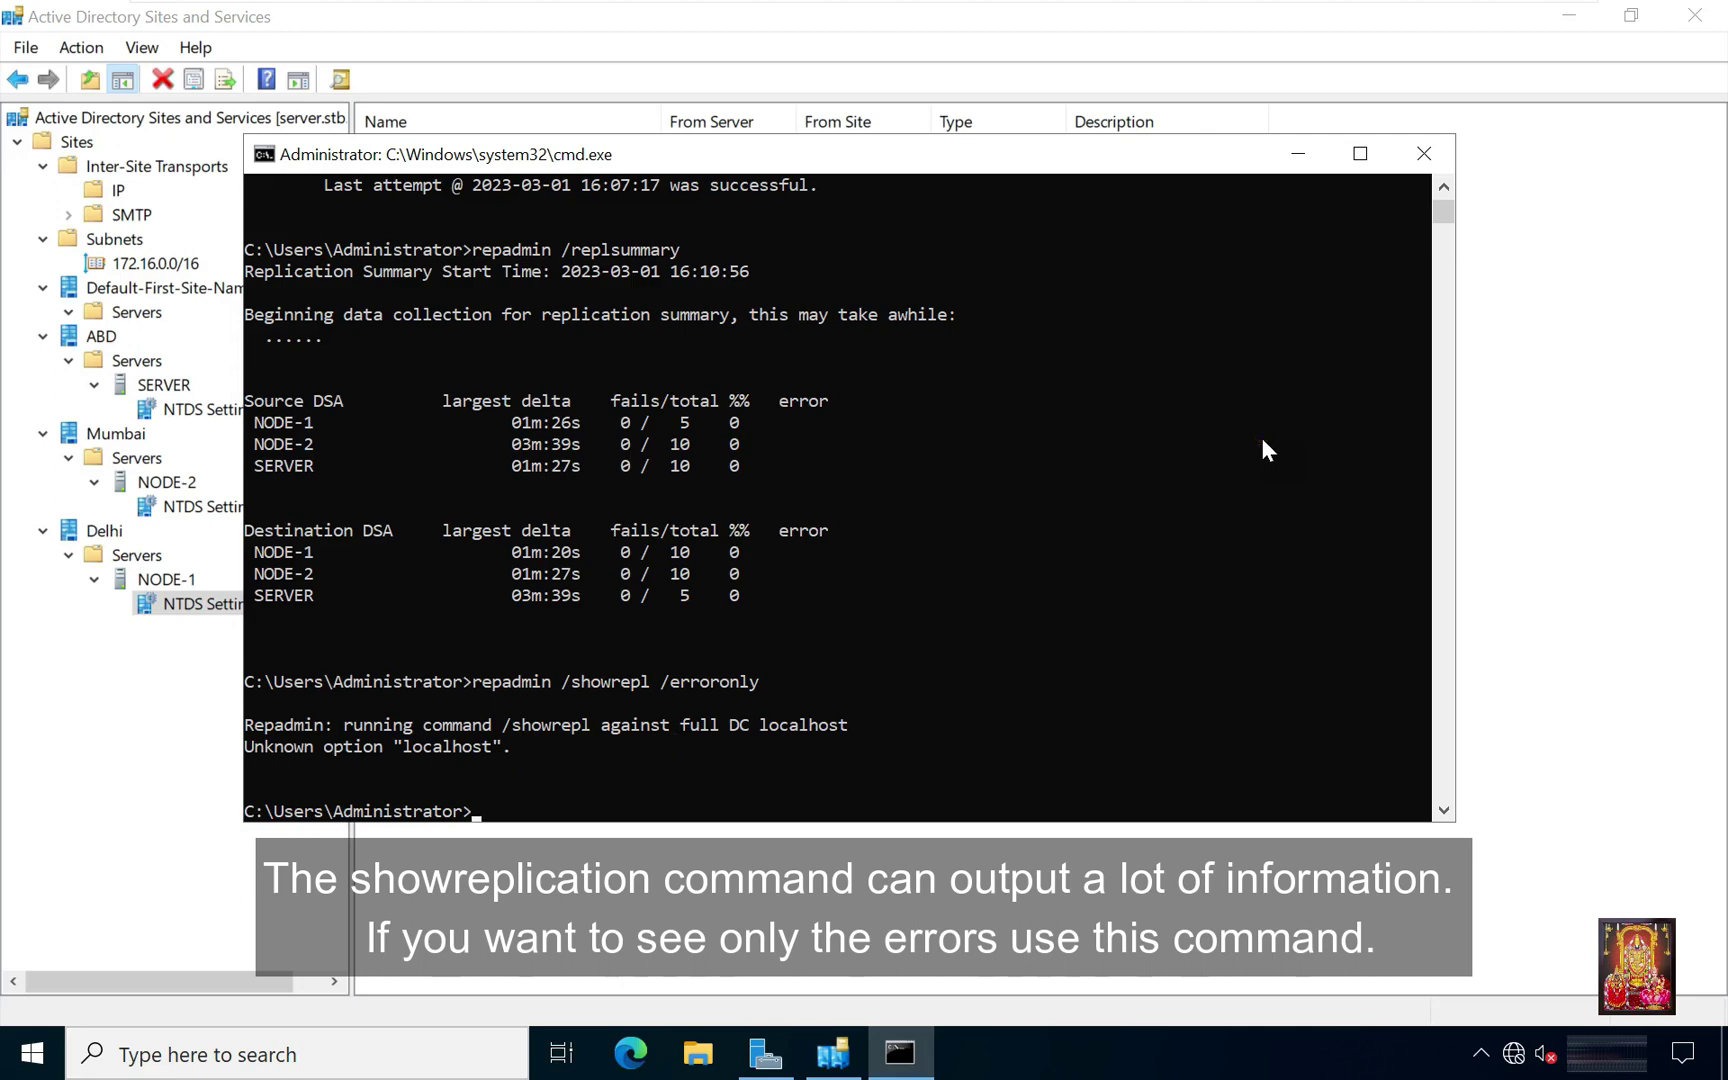
Close the Command Prompt with the exit command.
type("exit")
key("Return")
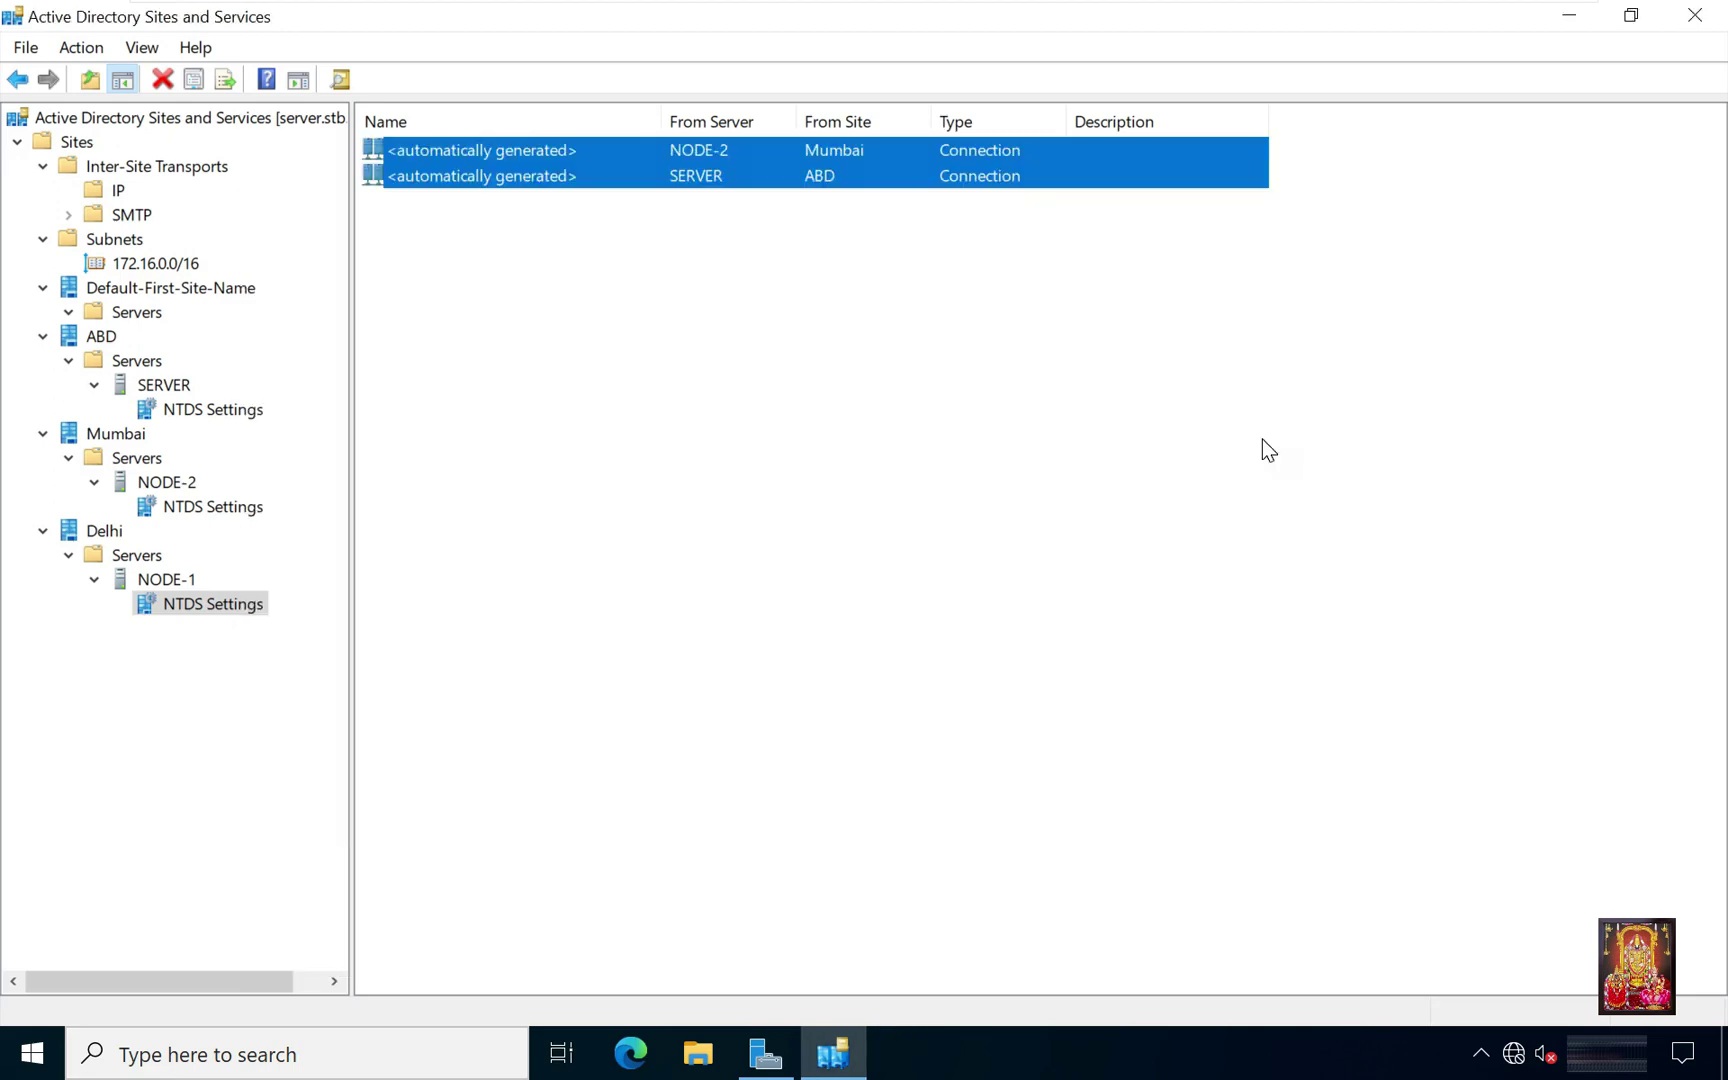